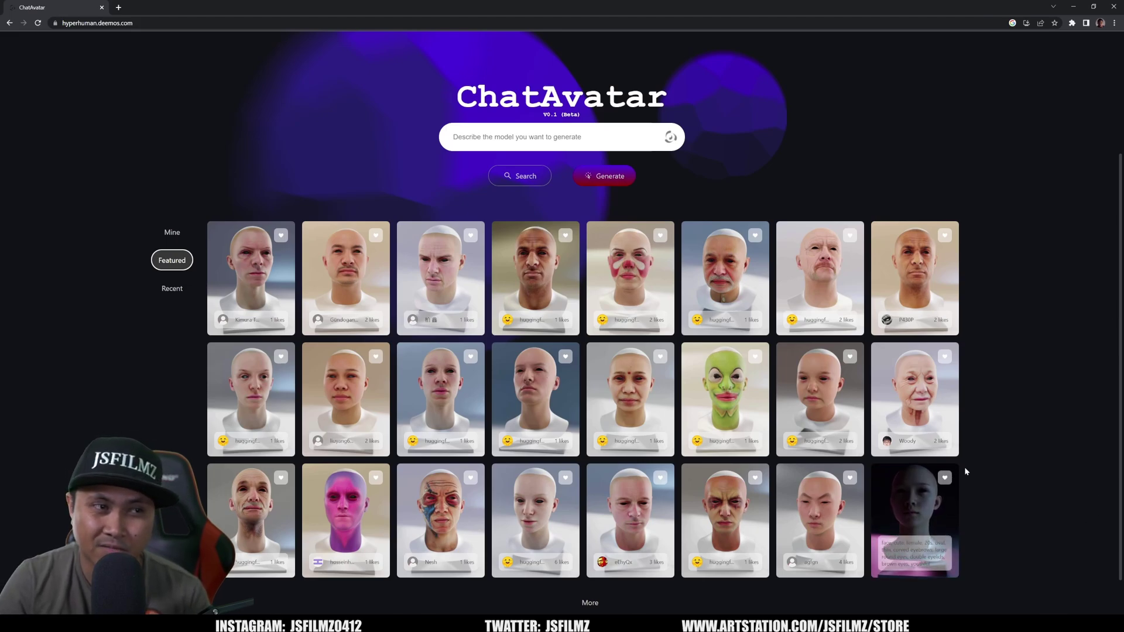
scroll(1024, 448, "down", 1)
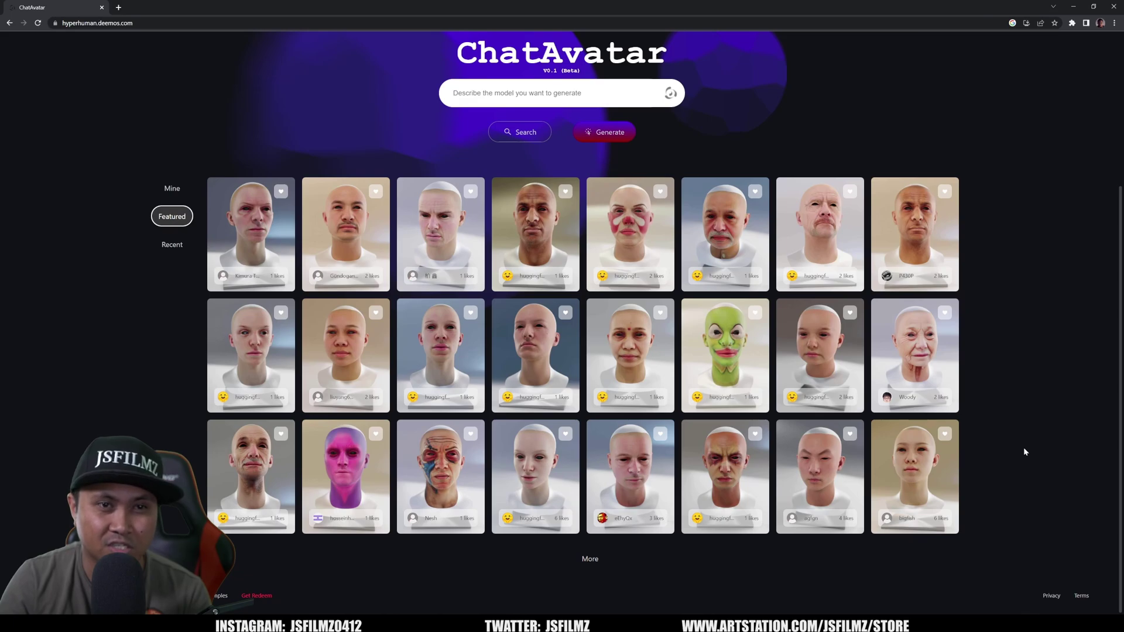
scroll(1024, 448, "up", 1)
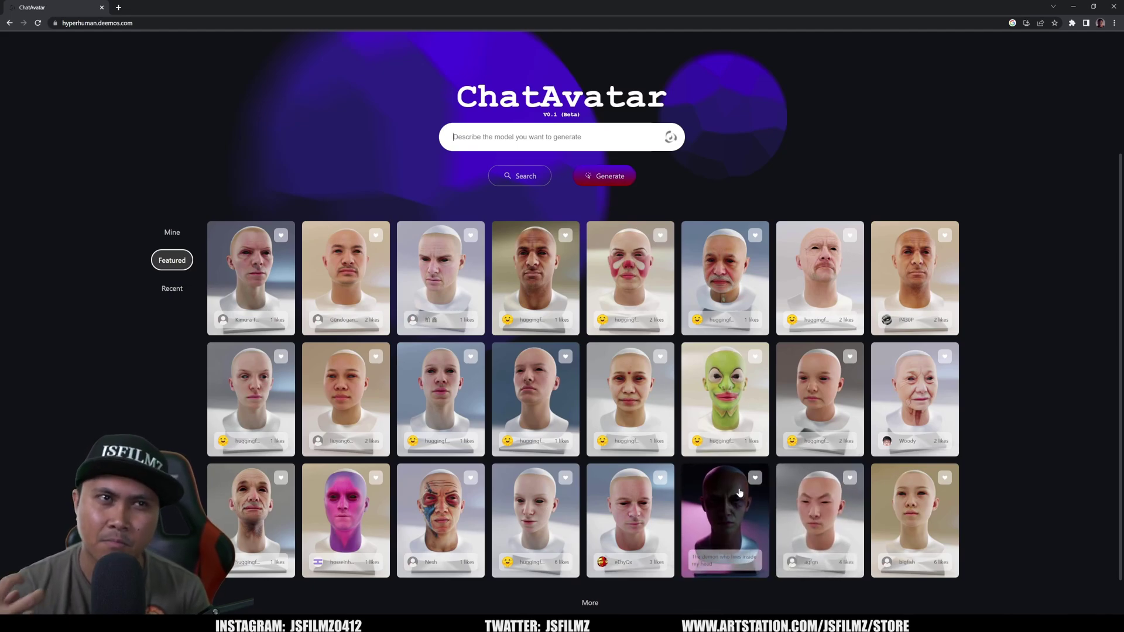
scroll(740, 493, "down", 1)
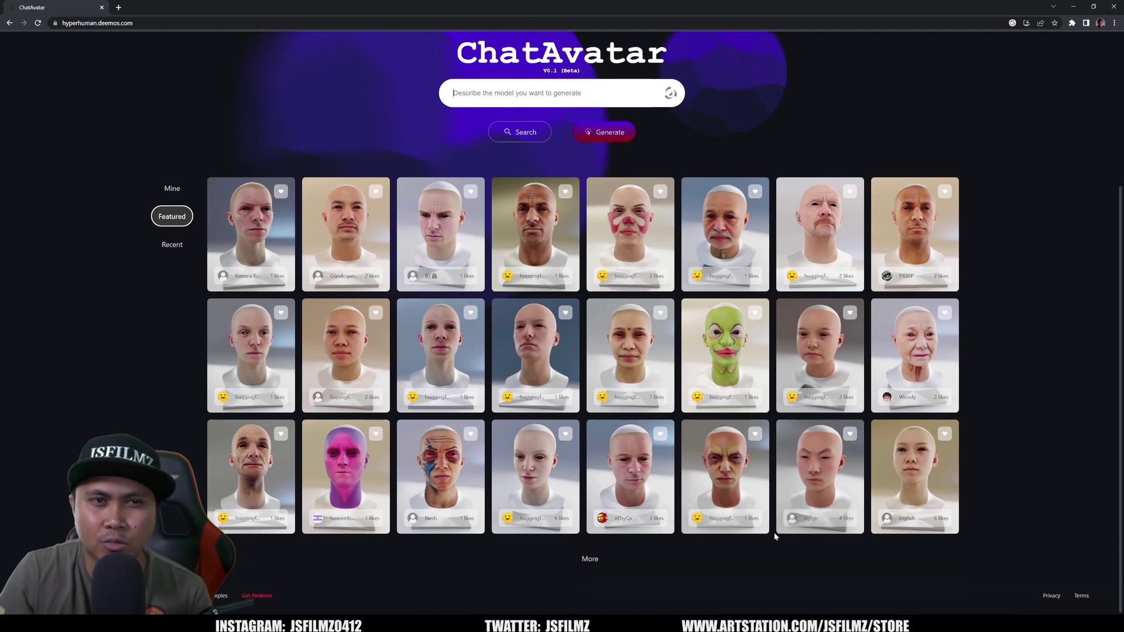
scroll(994, 450, "up", 2)
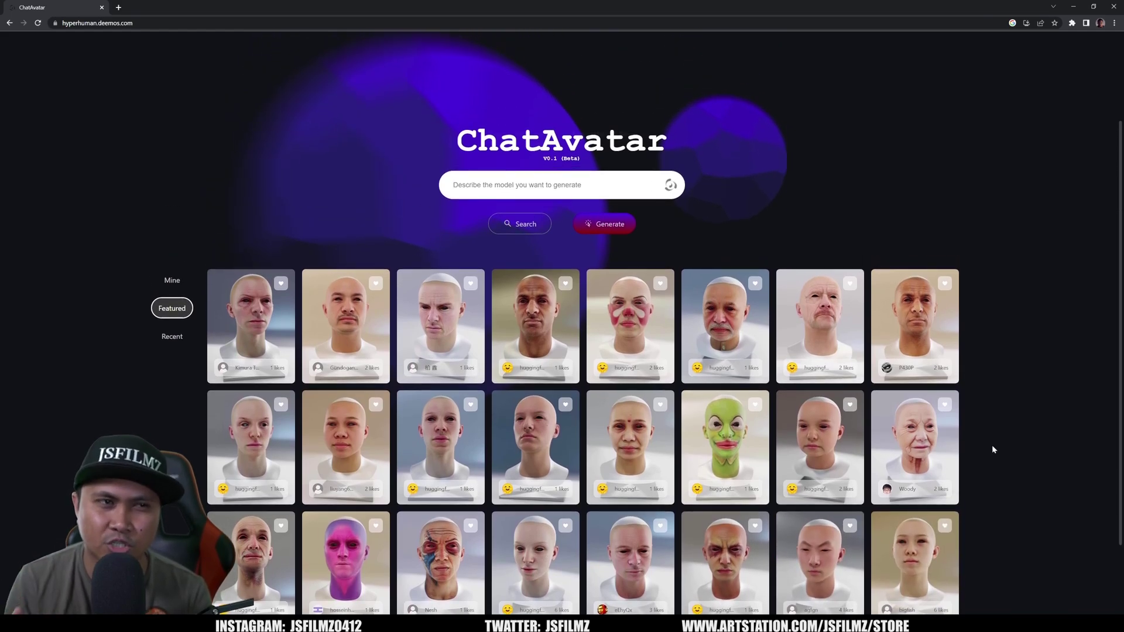
Send the character assistant the request "i want to generate a female that looks like a korean pop superstar that can still take care of kids".
left_click(580, 184)
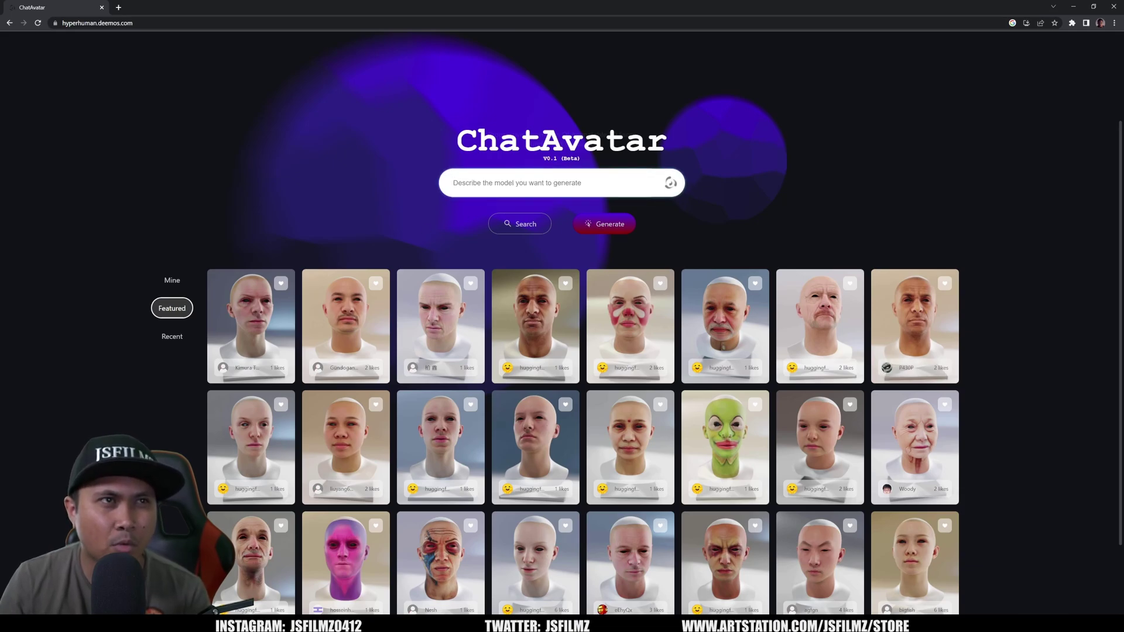
type("i wa")
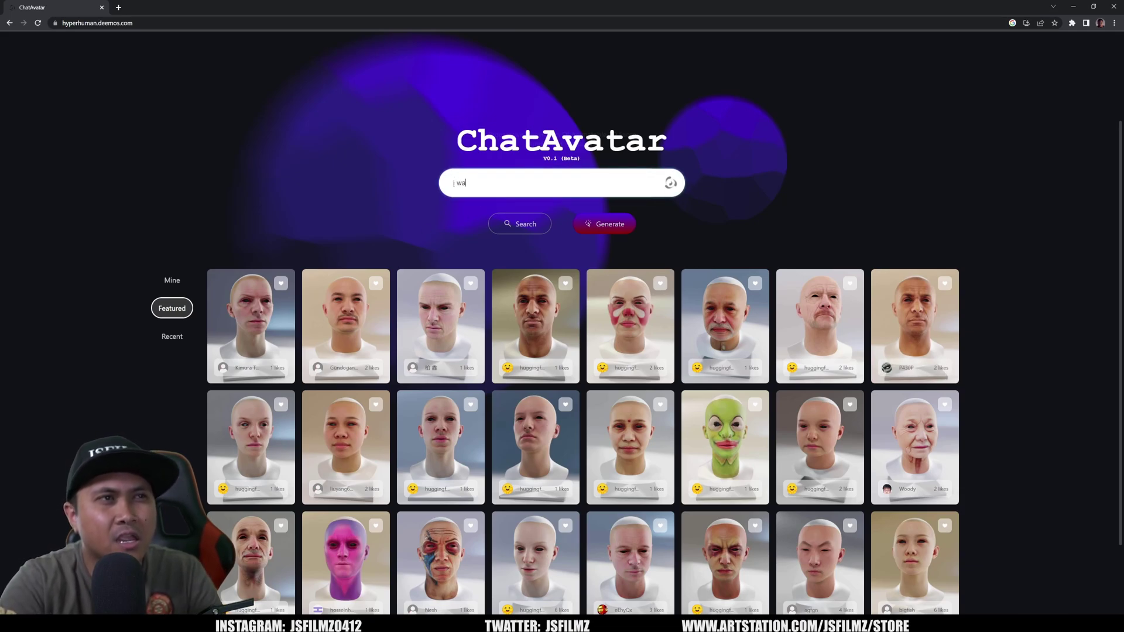
type("nt to denerate a ")
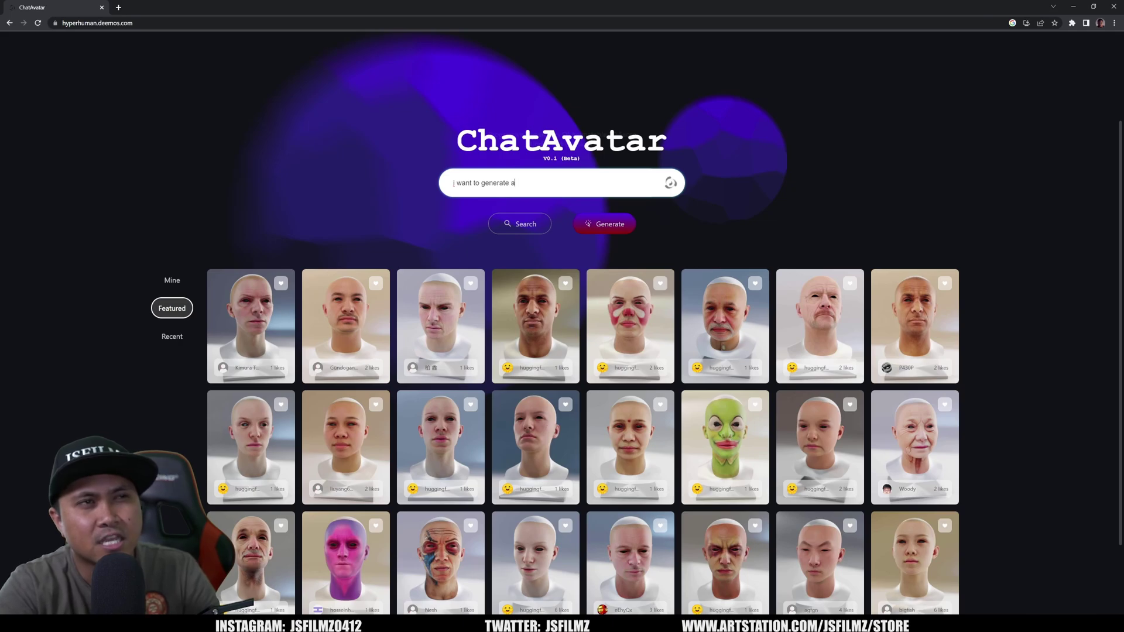
type("female t")
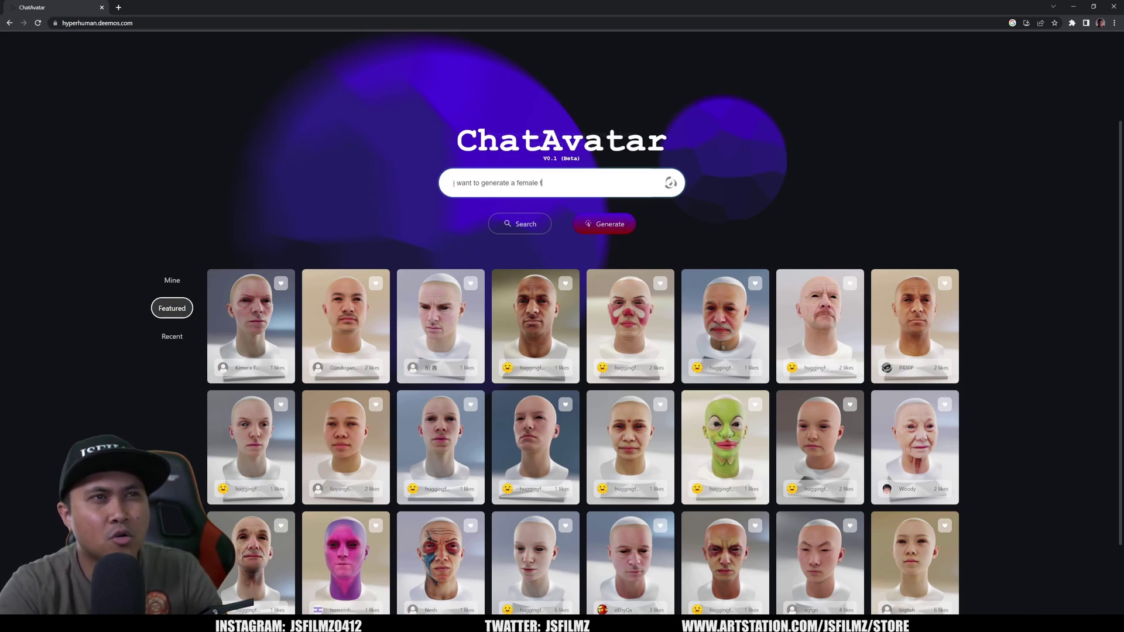
type("hat look")
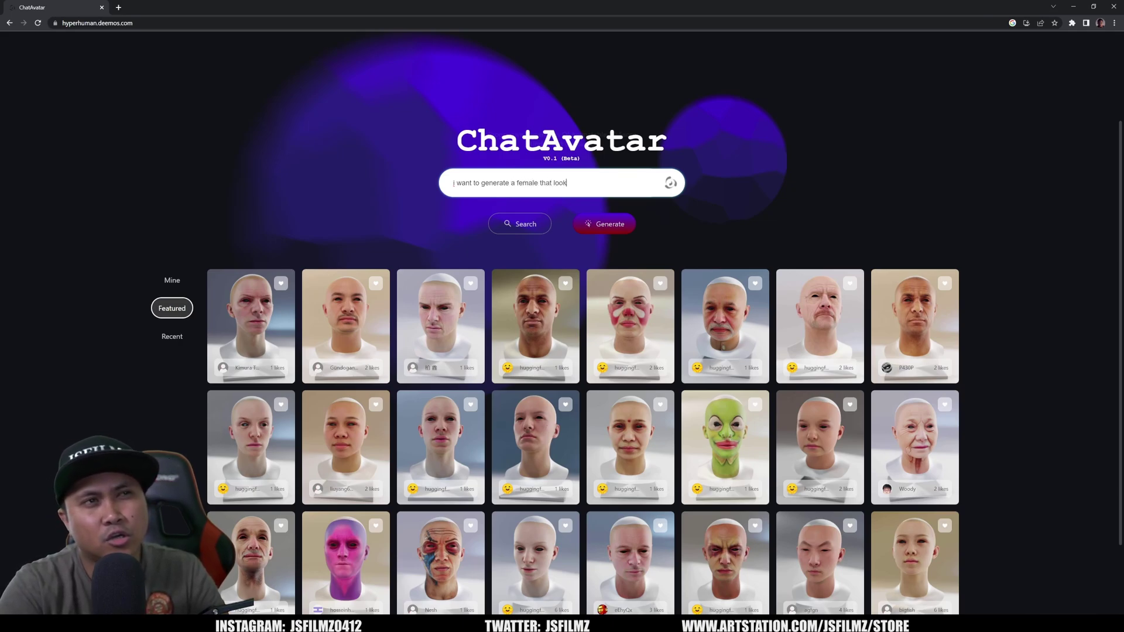
type("s like a ")
type("kor")
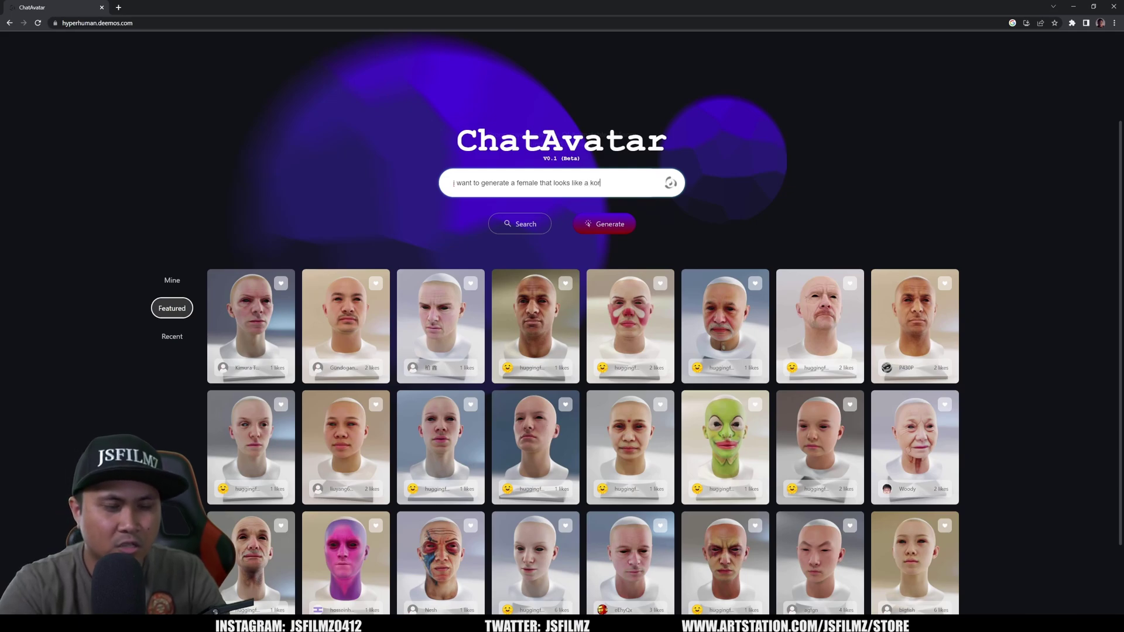
type("ean pop supe")
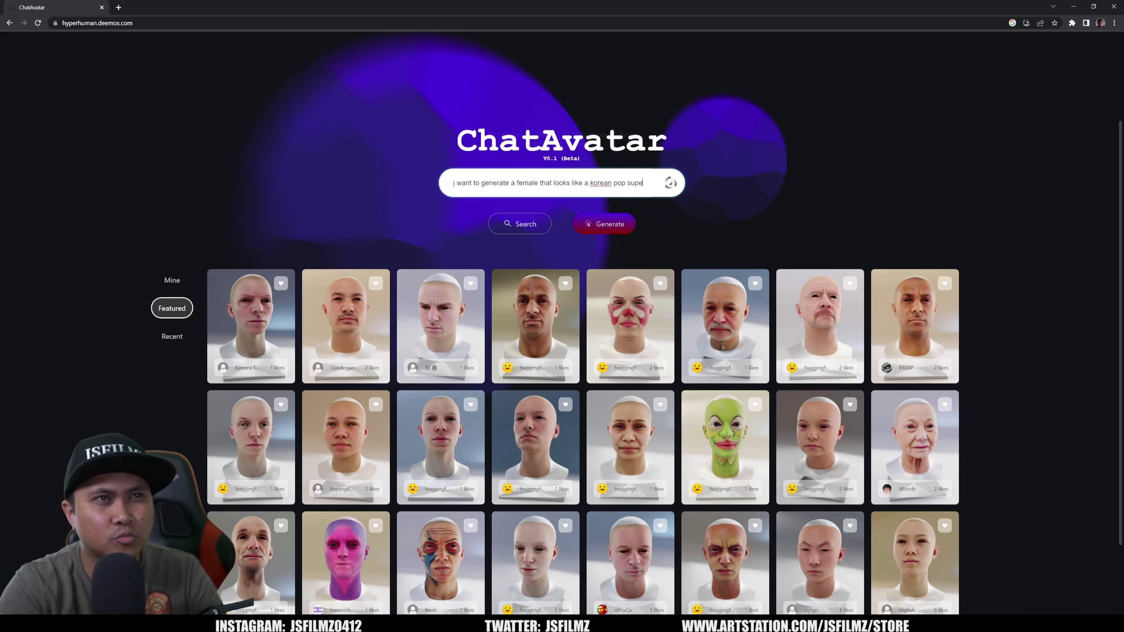
type("rstar that can")
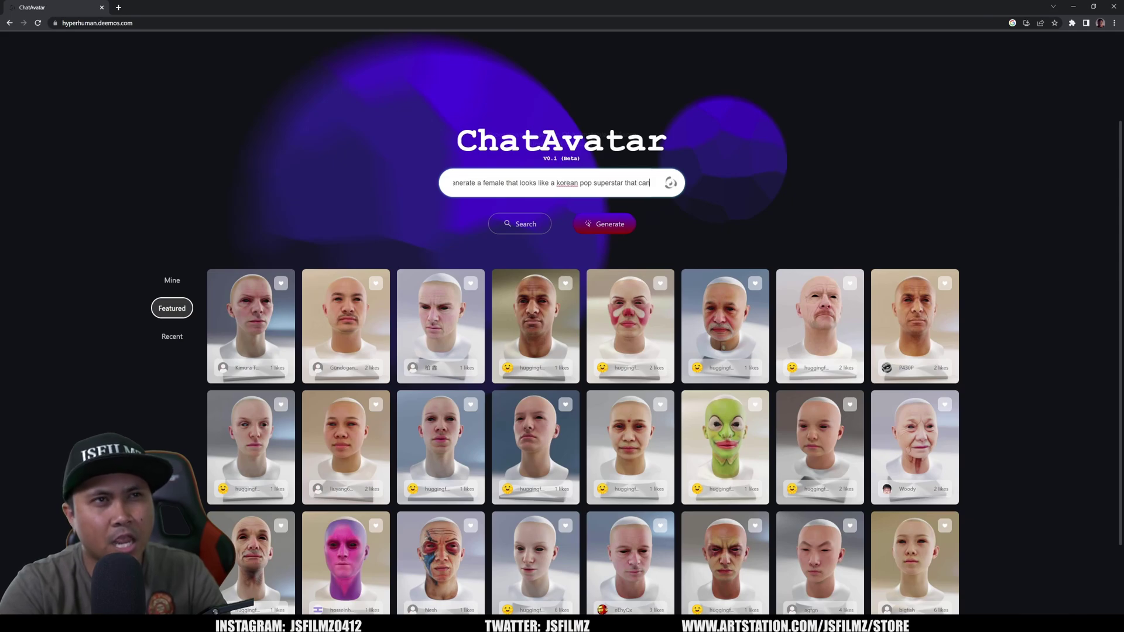
type(" still take care of")
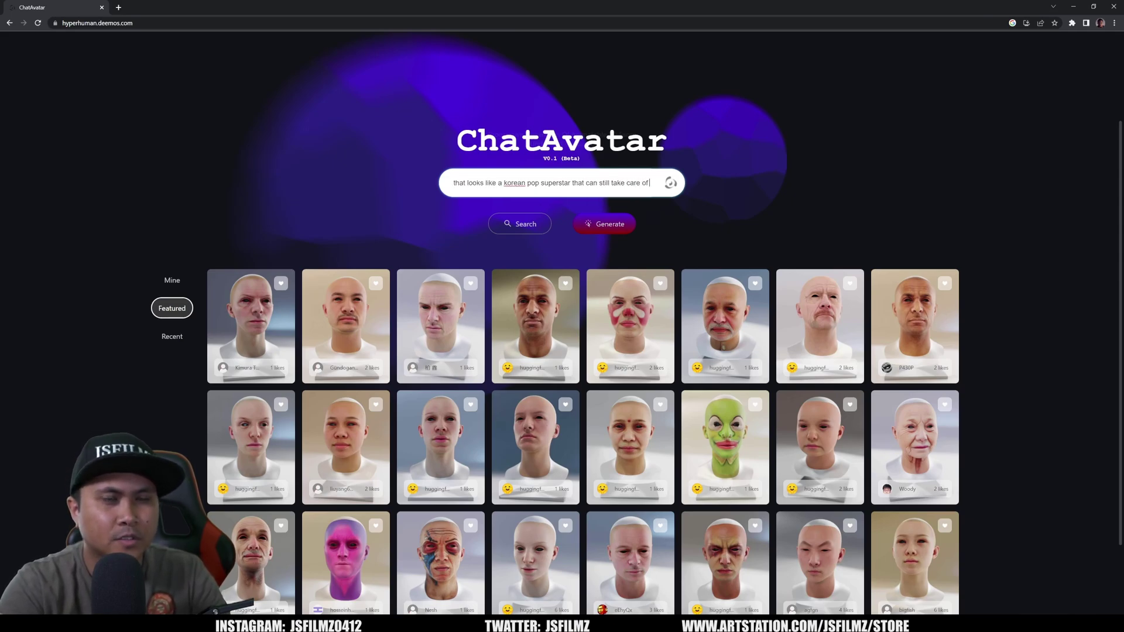
type(" kids")
left_click(617, 220)
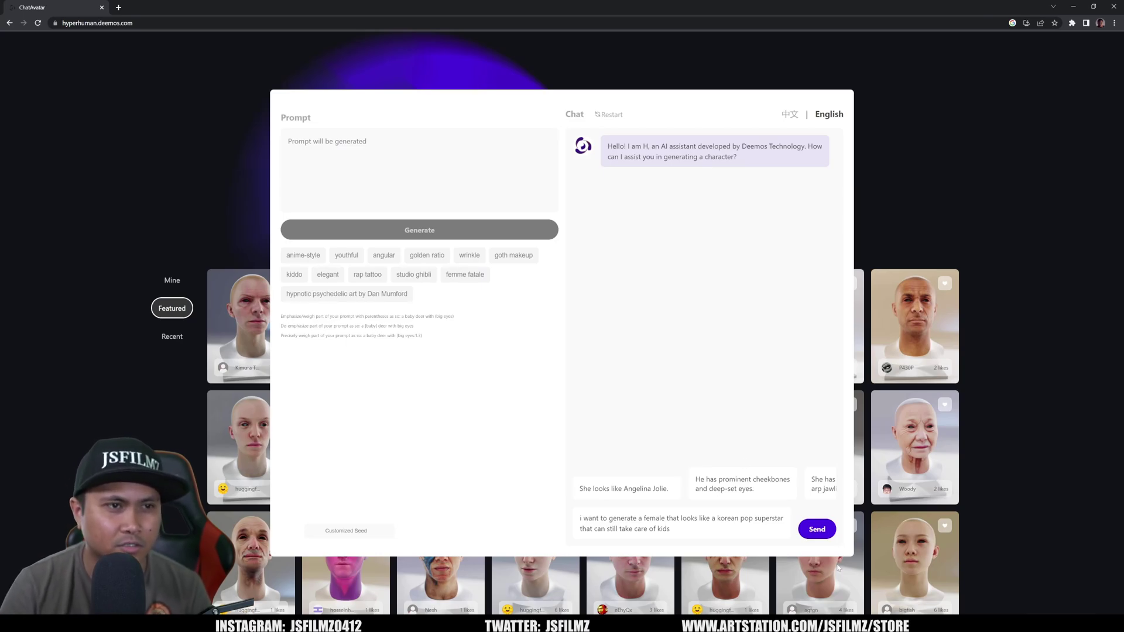
left_click(817, 530)
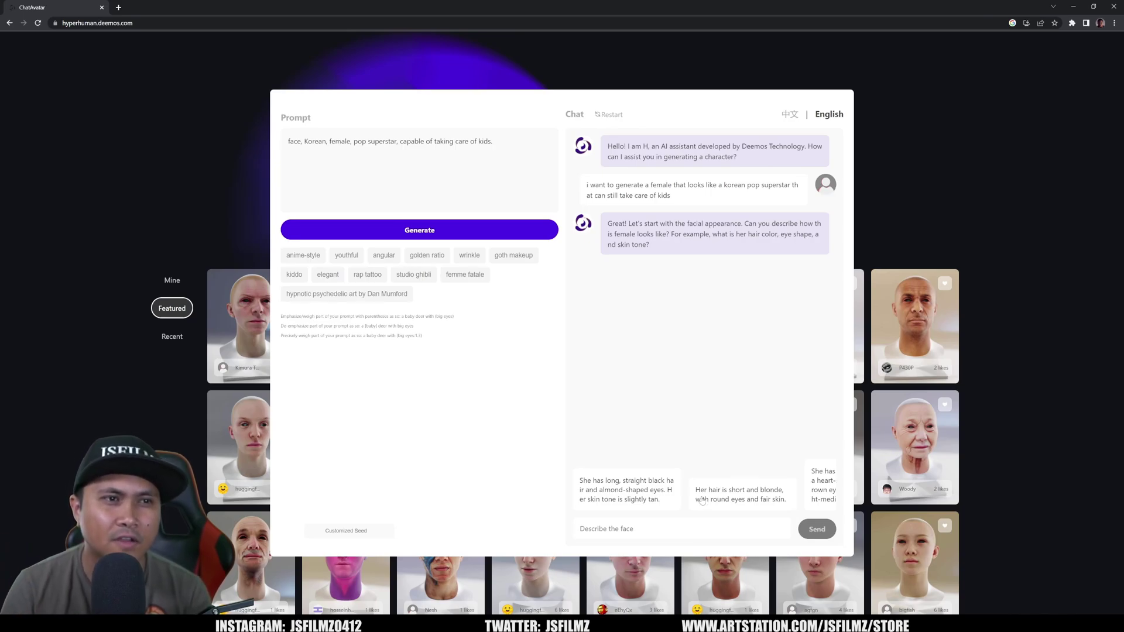
Answer the assistant's question about facial appearance with "an attractive korean woman".
scroll(689, 501, "right", 1)
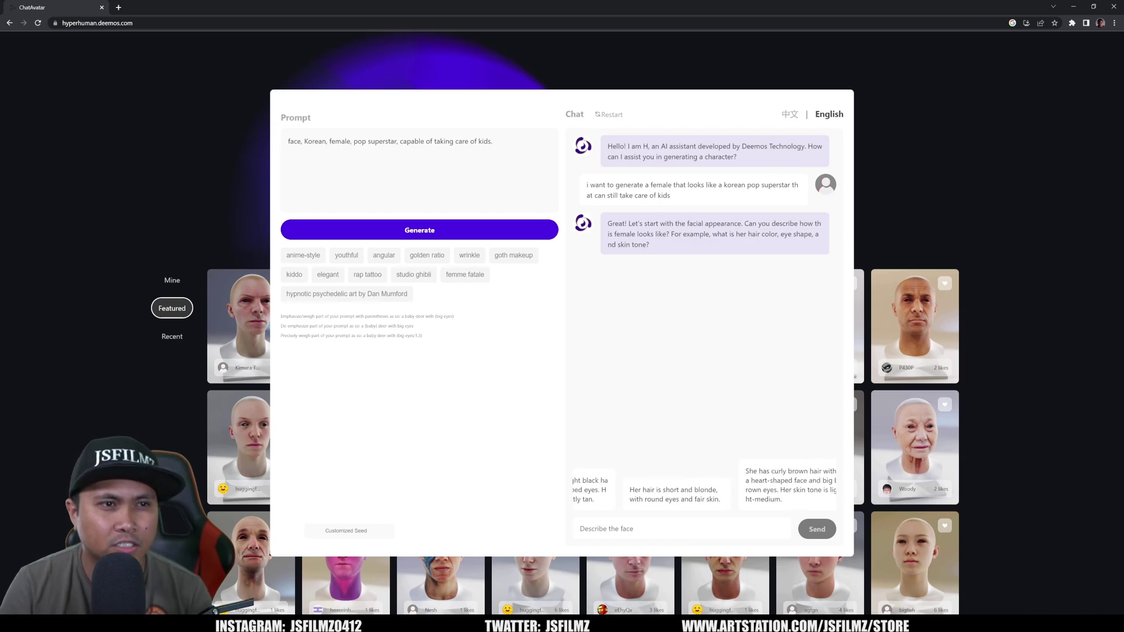
left_click(674, 529)
type("her ha")
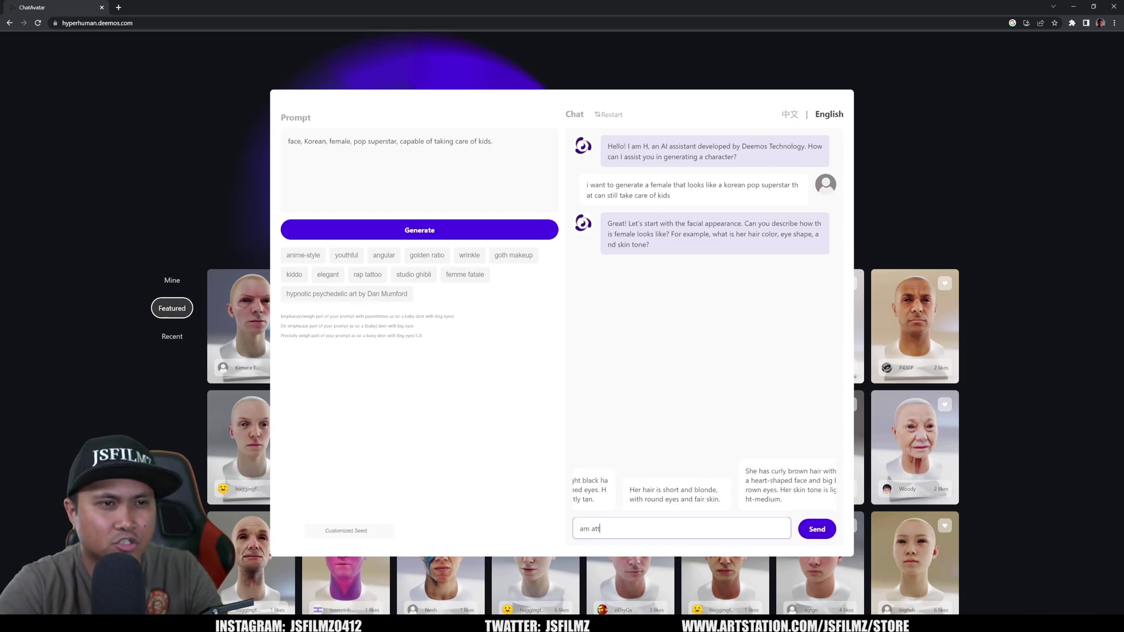
key("BackSpace")
key("BackSpace")
key("BackSpace")
key("BackSpace")
key("BackSpace")
key("BackSpace")
type("a")
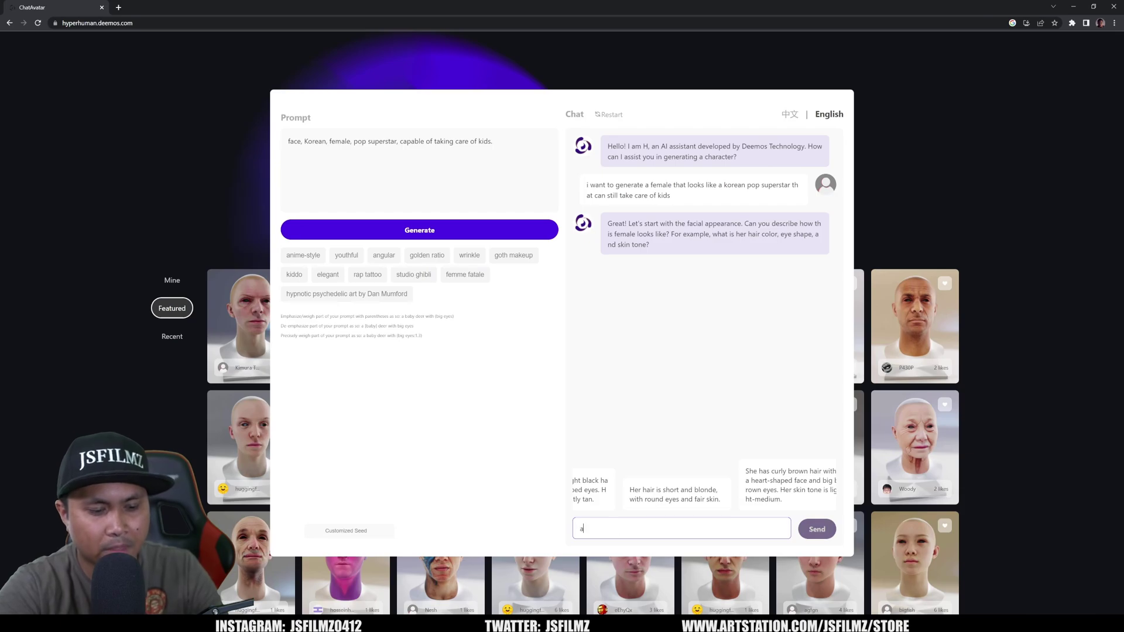
type("n attracti")
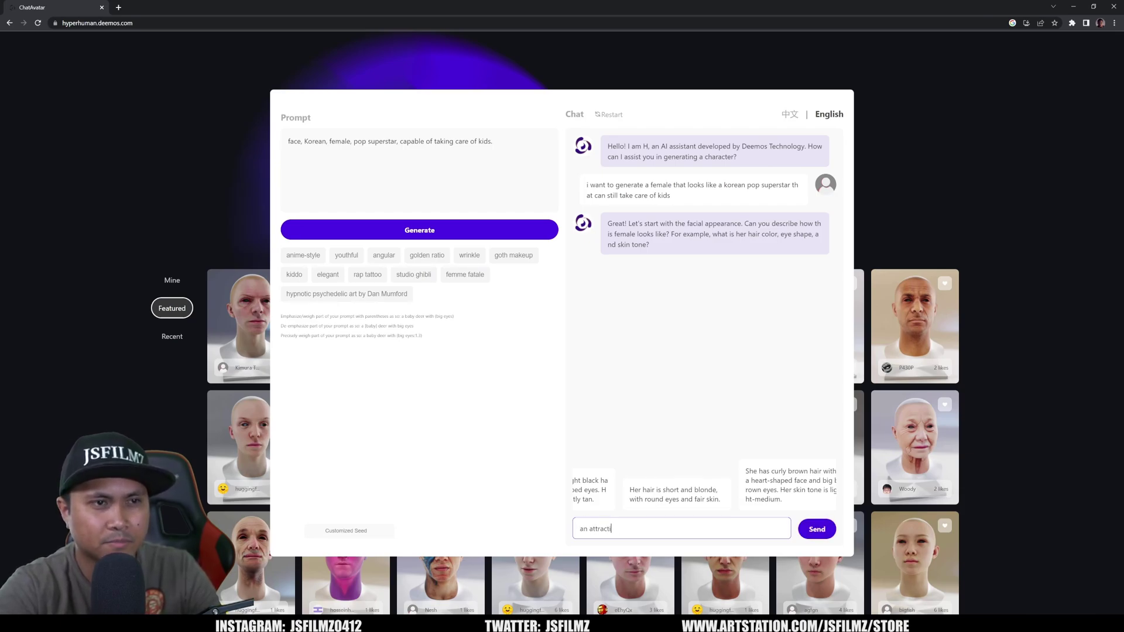
type("ve korean woman")
key("Return")
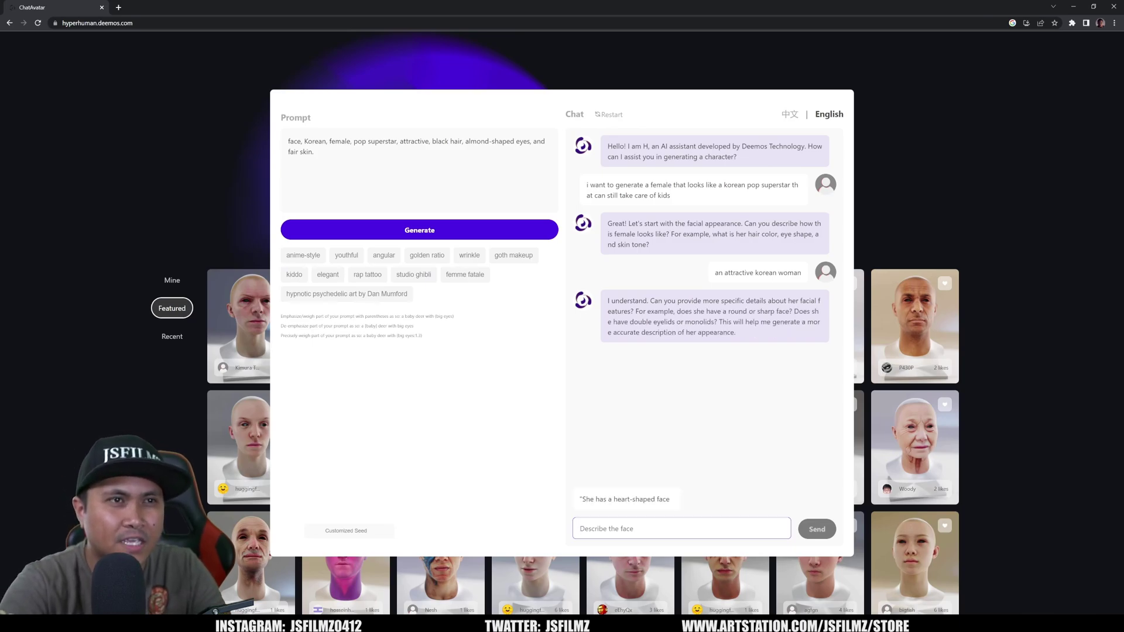
Describe the facial features to the assistant as "sharp face with small nose and medium lips".
type("sharp face ")
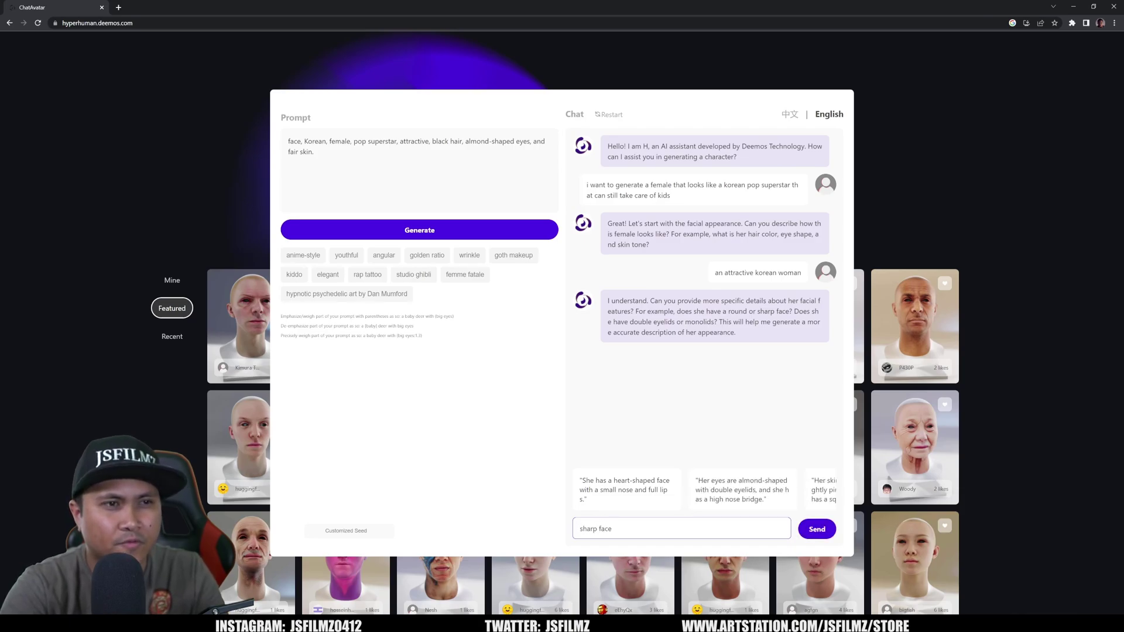
type("with small ")
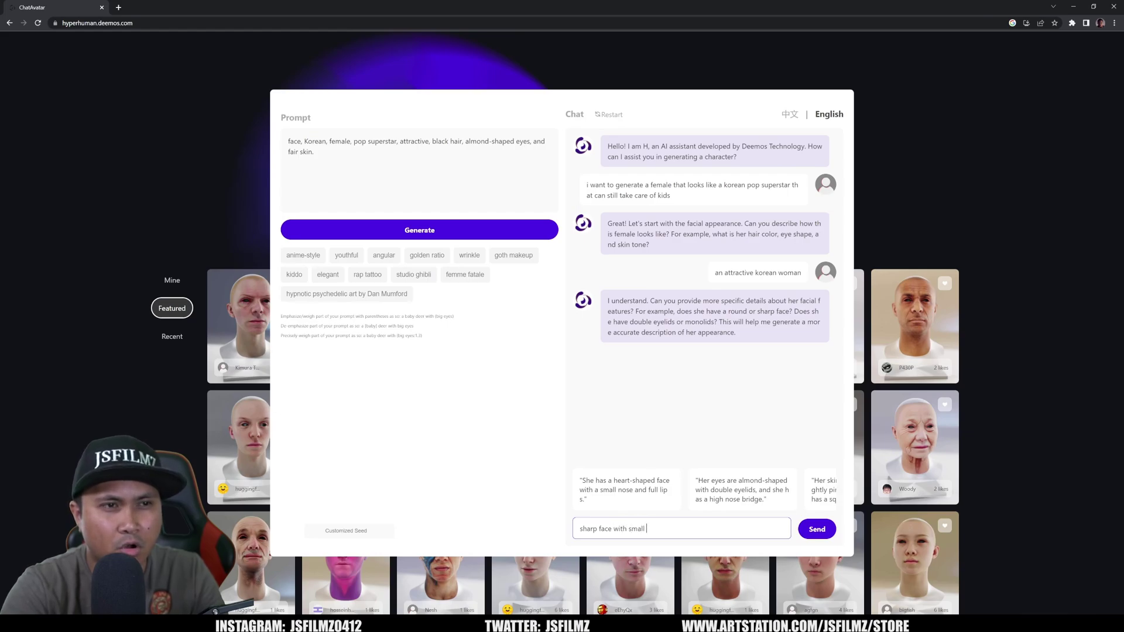
type("nose and medium lips")
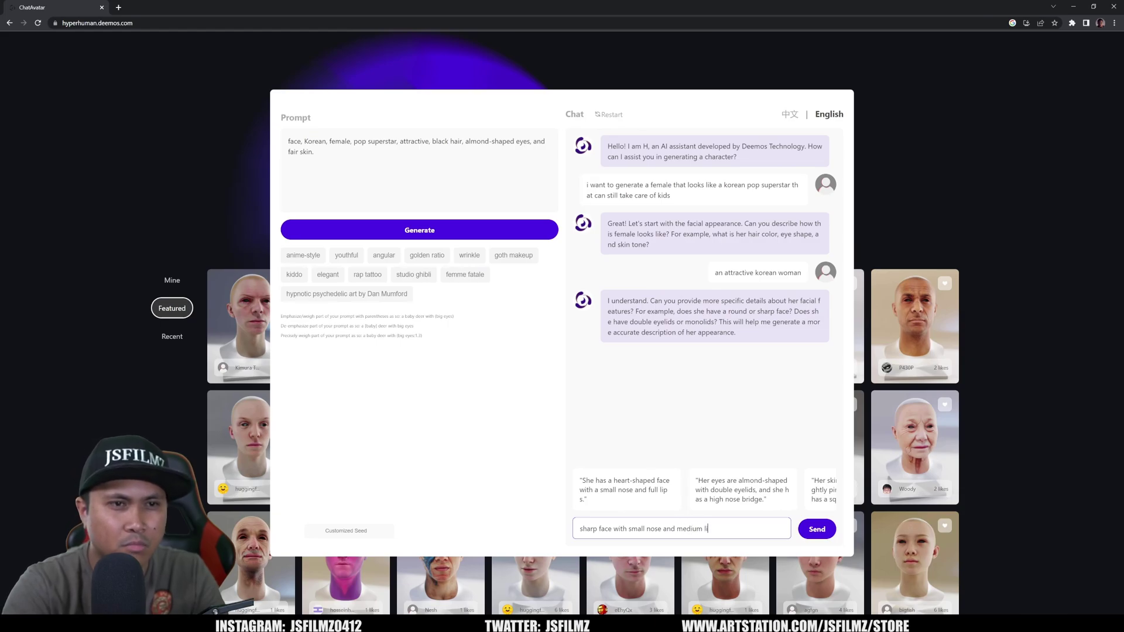
key("Return")
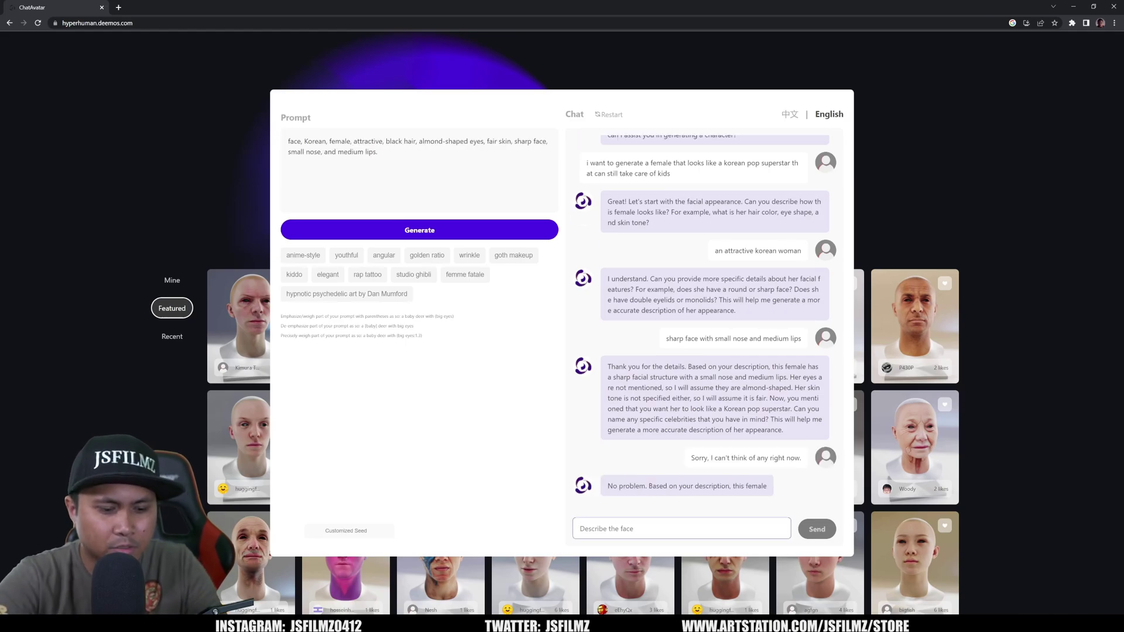
Send the assistant "black pink" as the celebrity reference for the character.
type("bla")
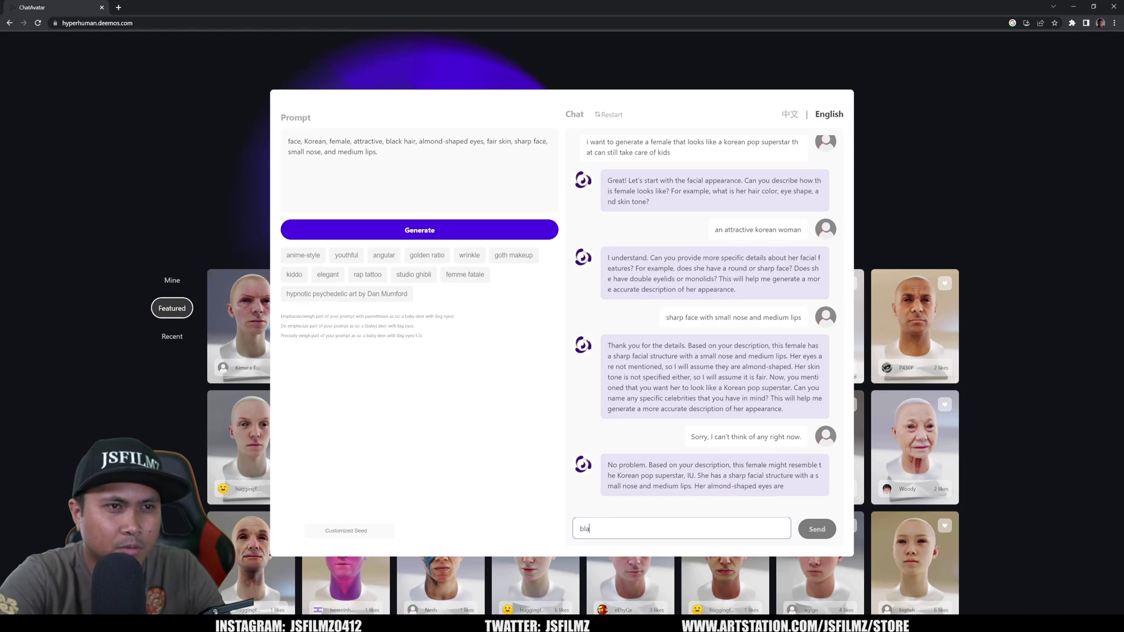
type("ck pink")
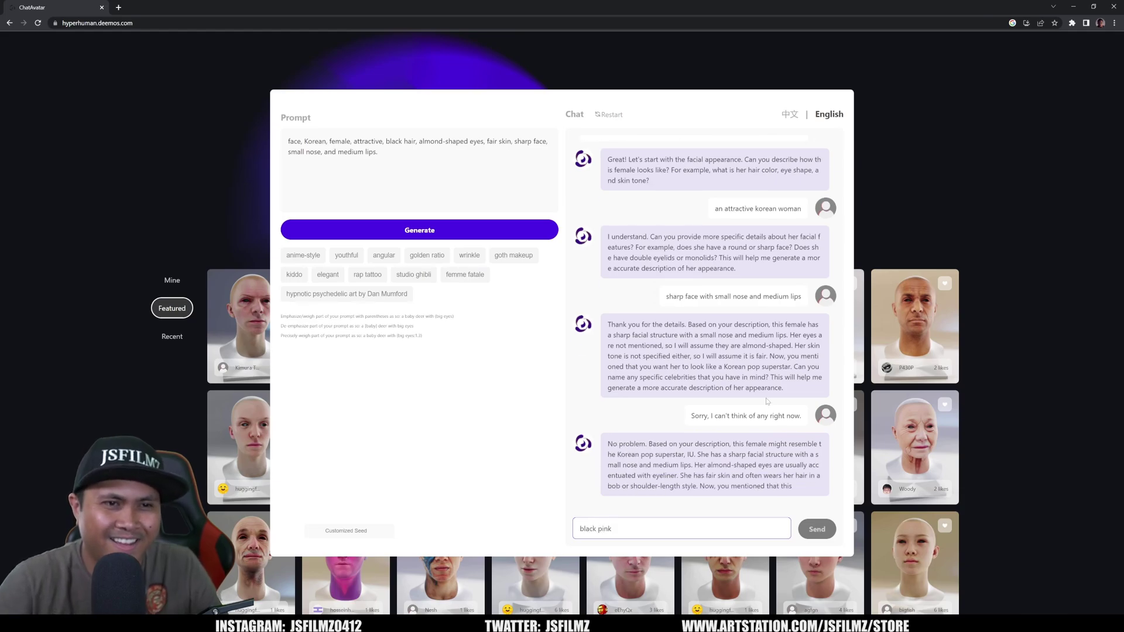
left_click(820, 529)
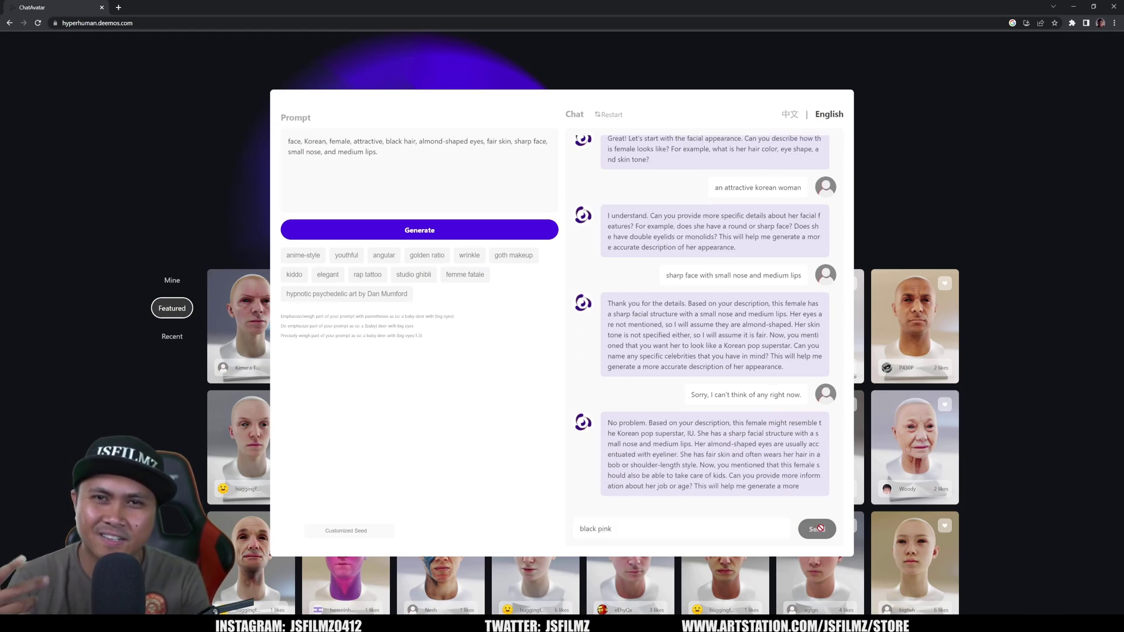
left_click(818, 529)
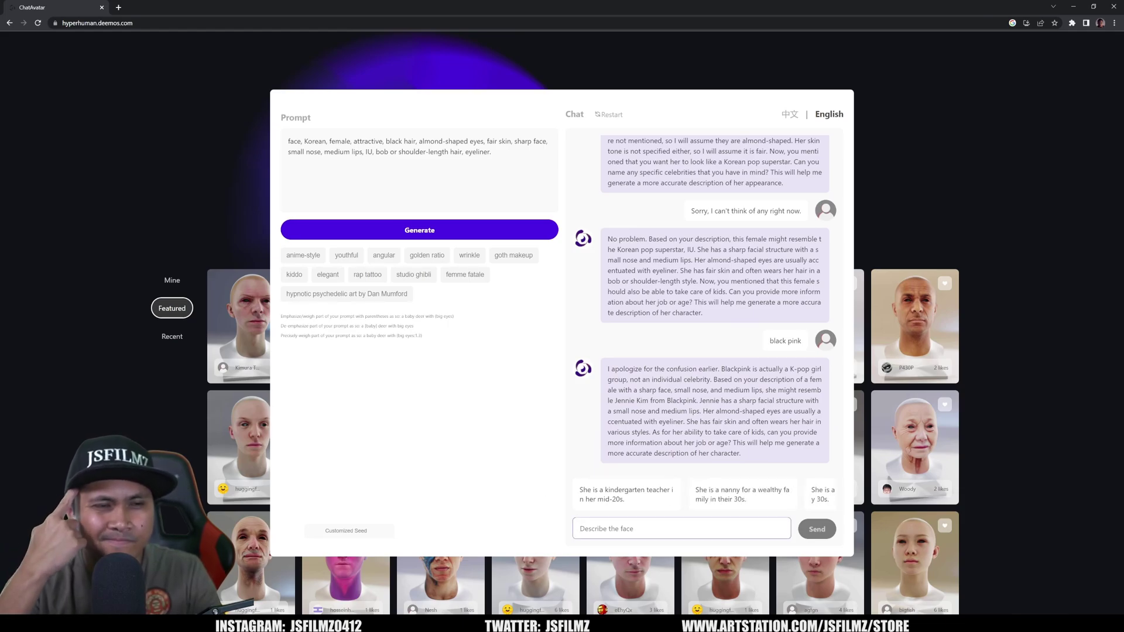
Send the suggested replies "She is a nanny for a wealthy family in their 30s." and "Thank you, that's all I need for now.".
left_click(748, 504)
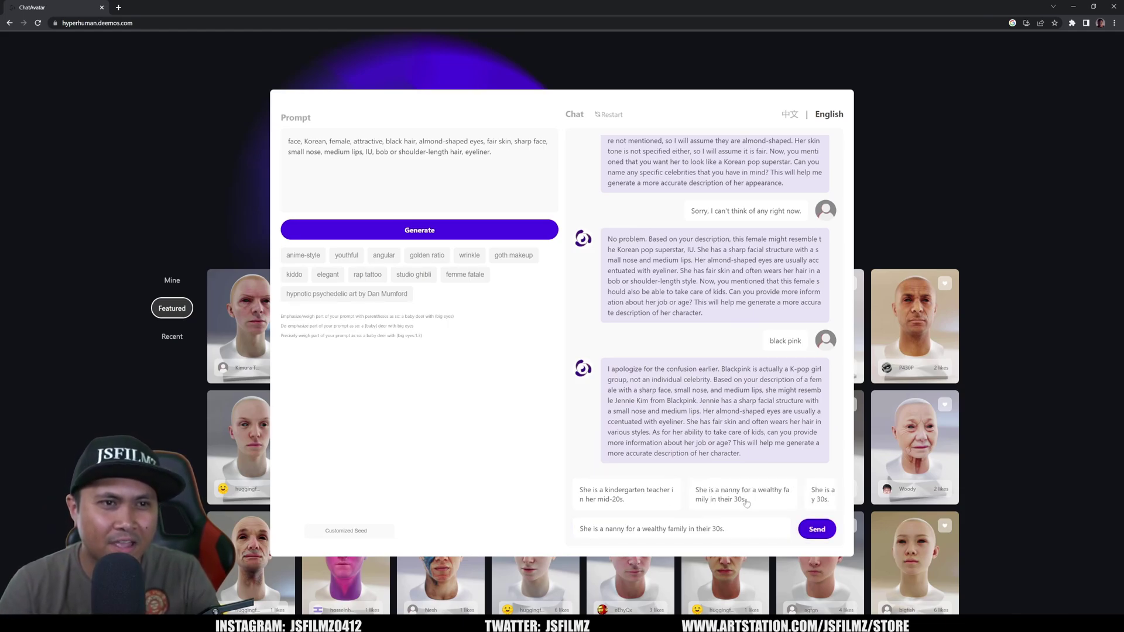
left_click(802, 528)
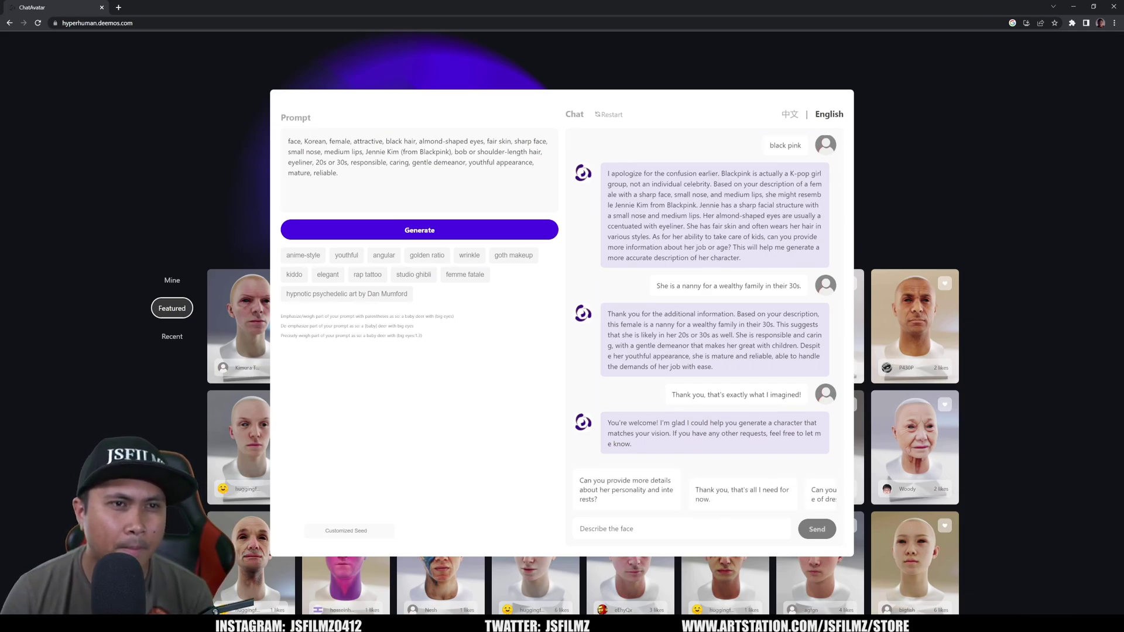
left_click(723, 508)
left_click(820, 531)
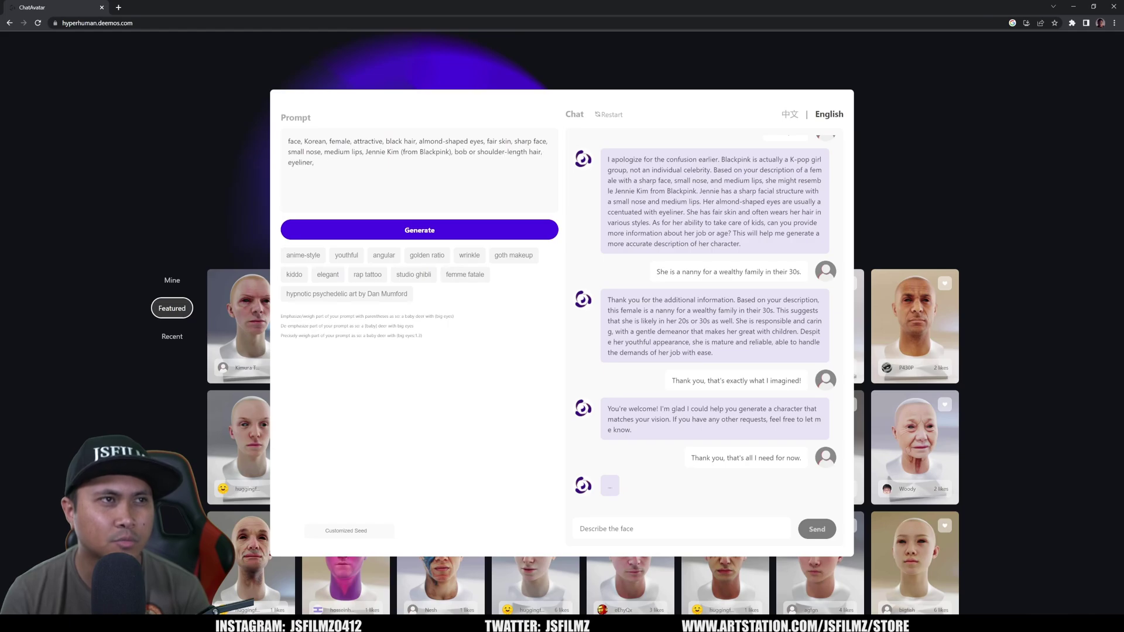
Generate head models from the assembled prompt and look through the candidate faces.
left_click(386, 230)
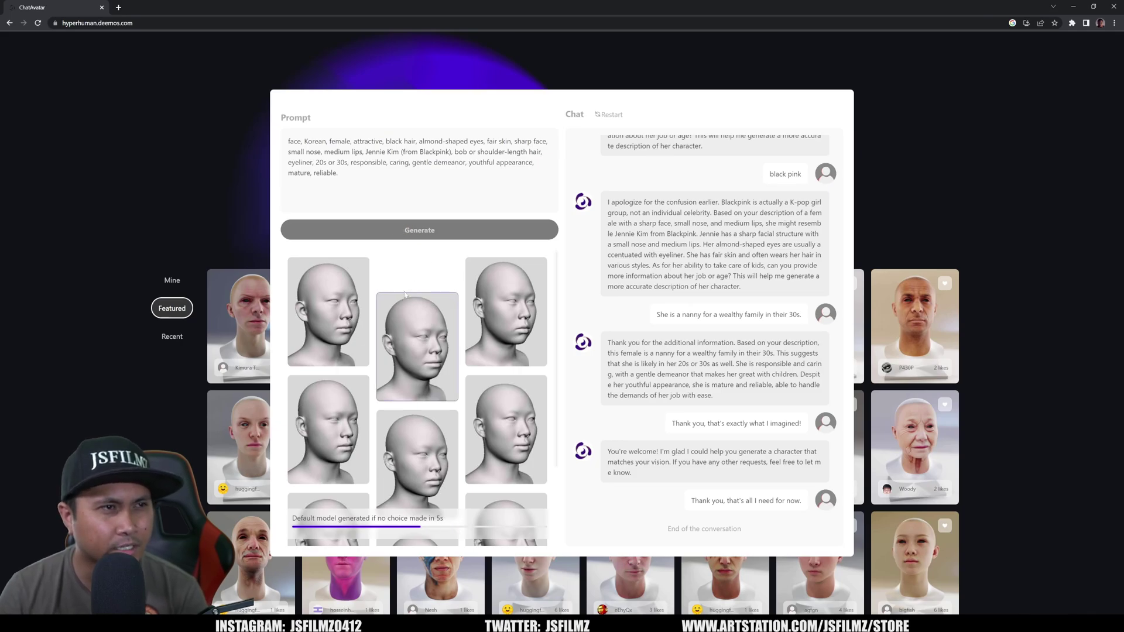
scroll(445, 363, "down", 2)
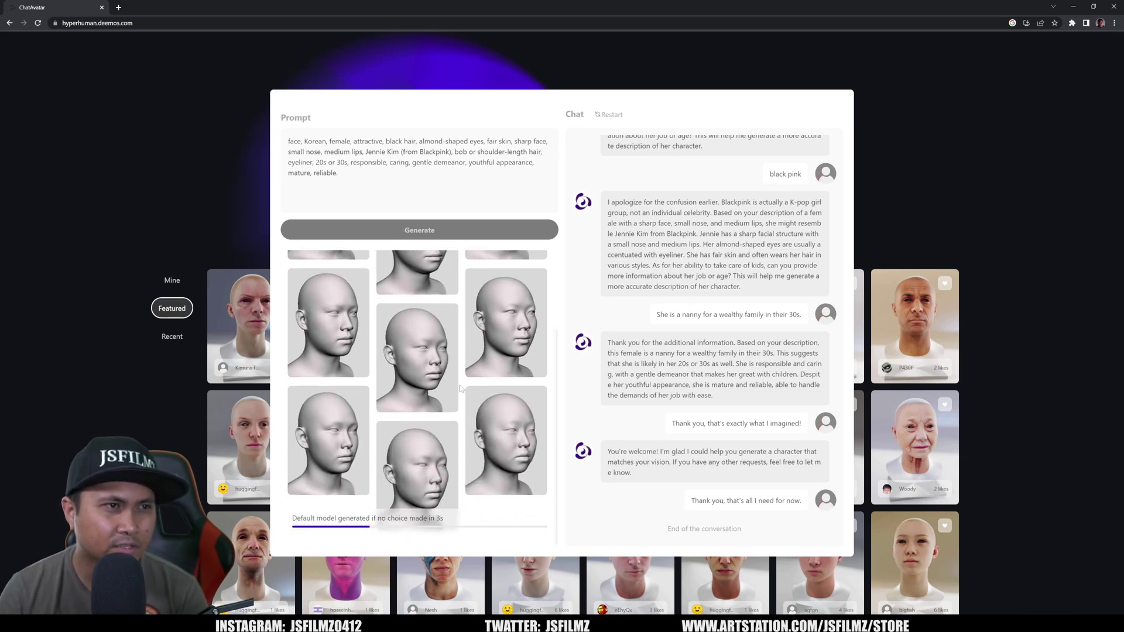
scroll(446, 437, "down", 1)
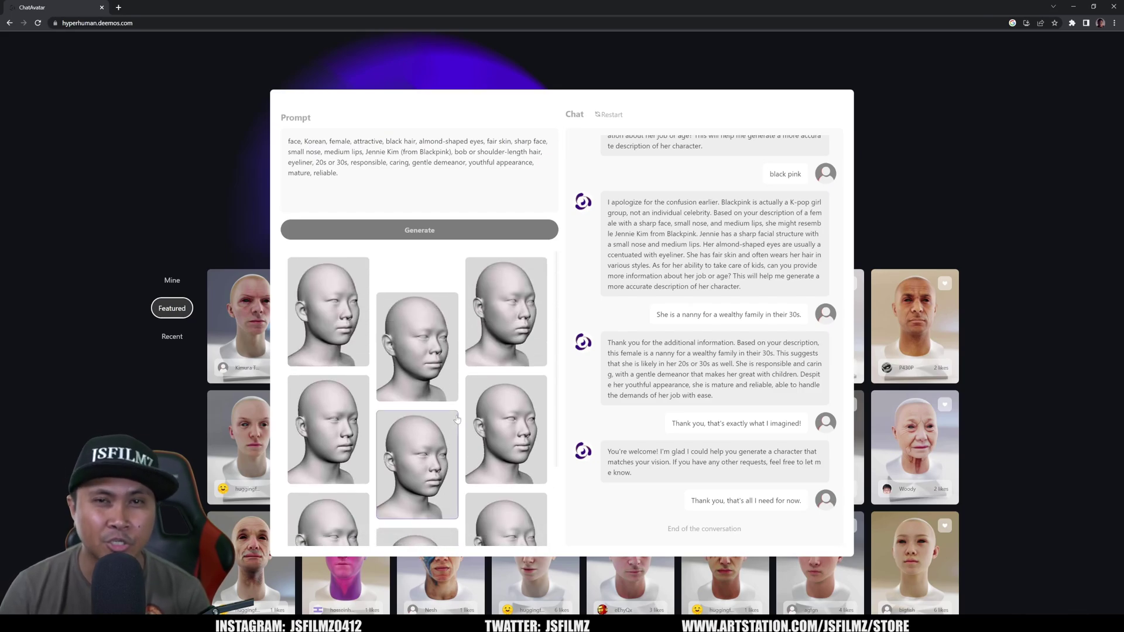
scroll(455, 421, "down", 2)
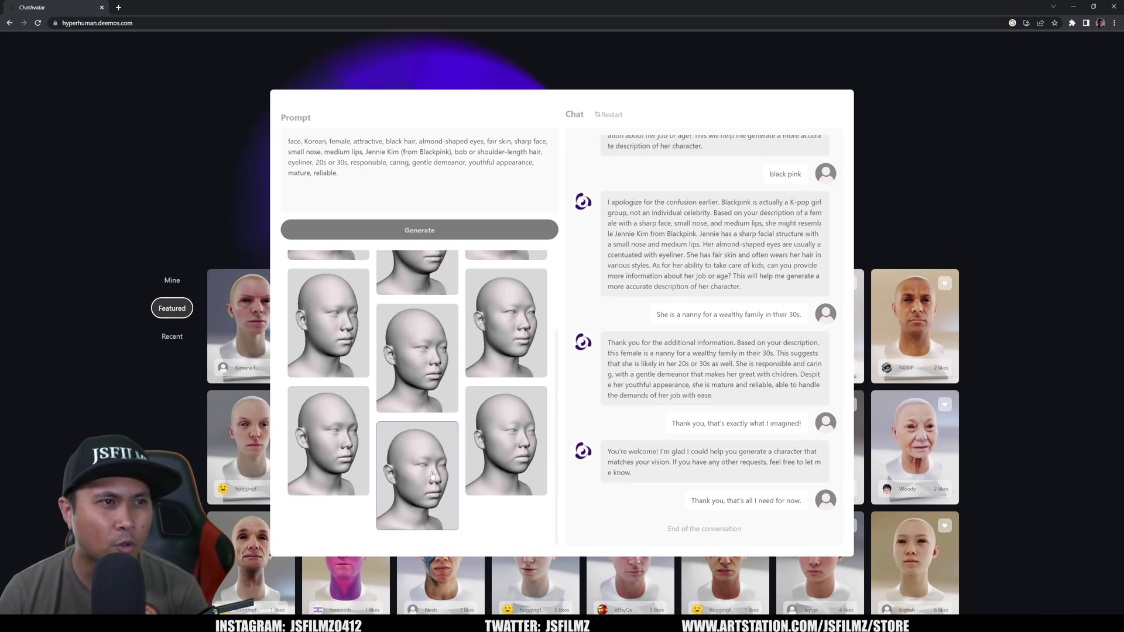
Pick a candidate face from the middle column of generated heads to produce its full textured model.
scroll(425, 509, "up", 2)
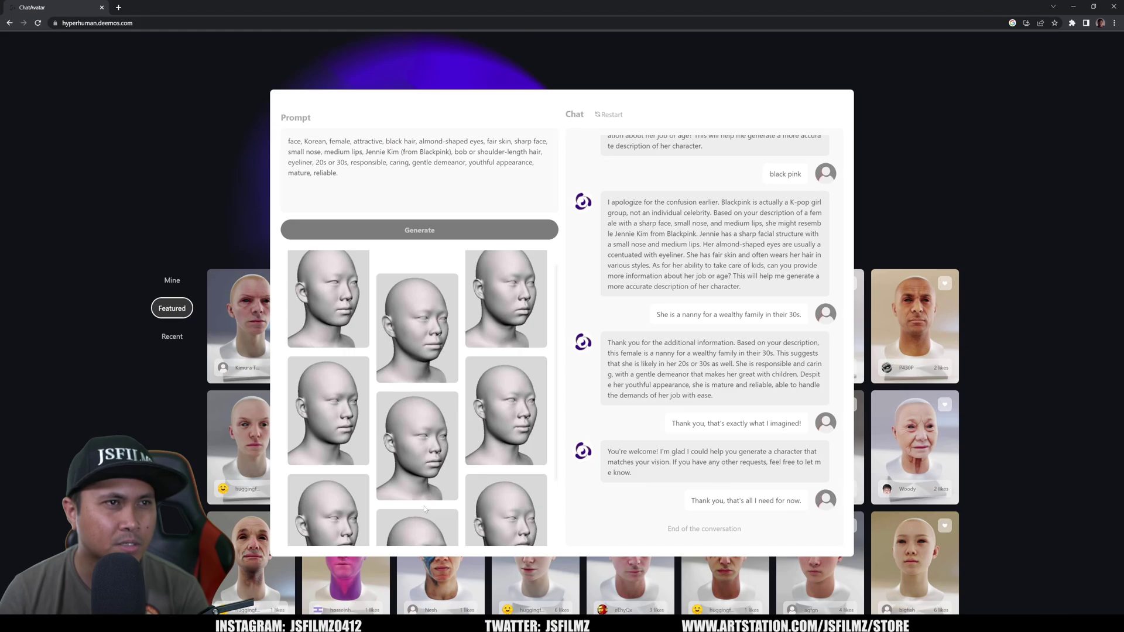
scroll(425, 509, "up", 1)
left_click(426, 507)
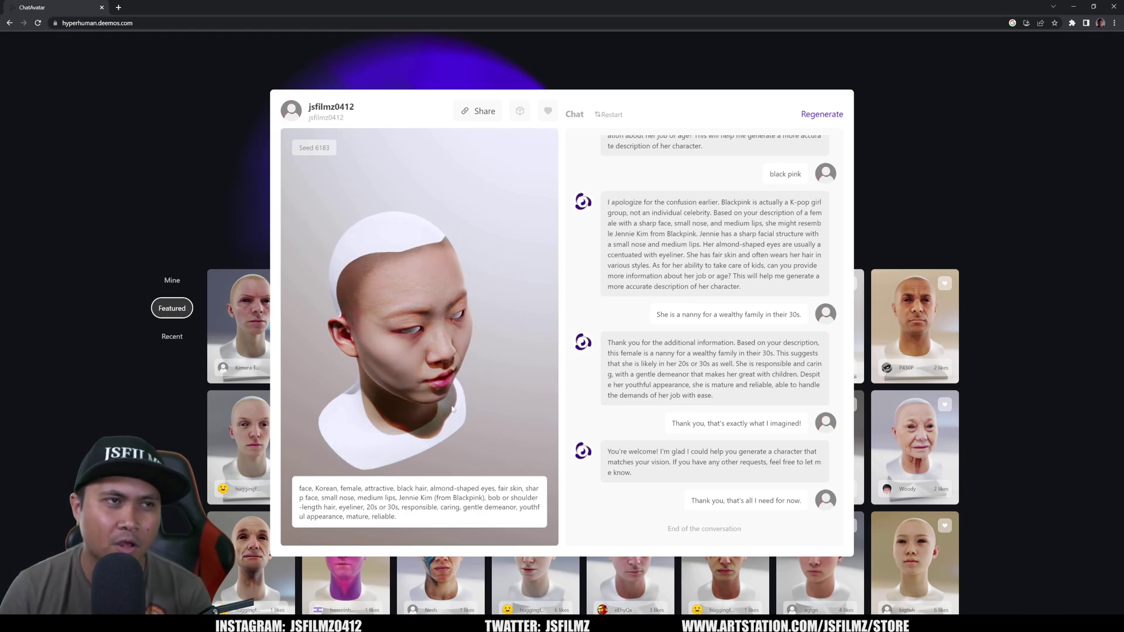
Examine the textured head's skin, eyes and facial features from the front and both sides, including close up.
right_click(441, 336)
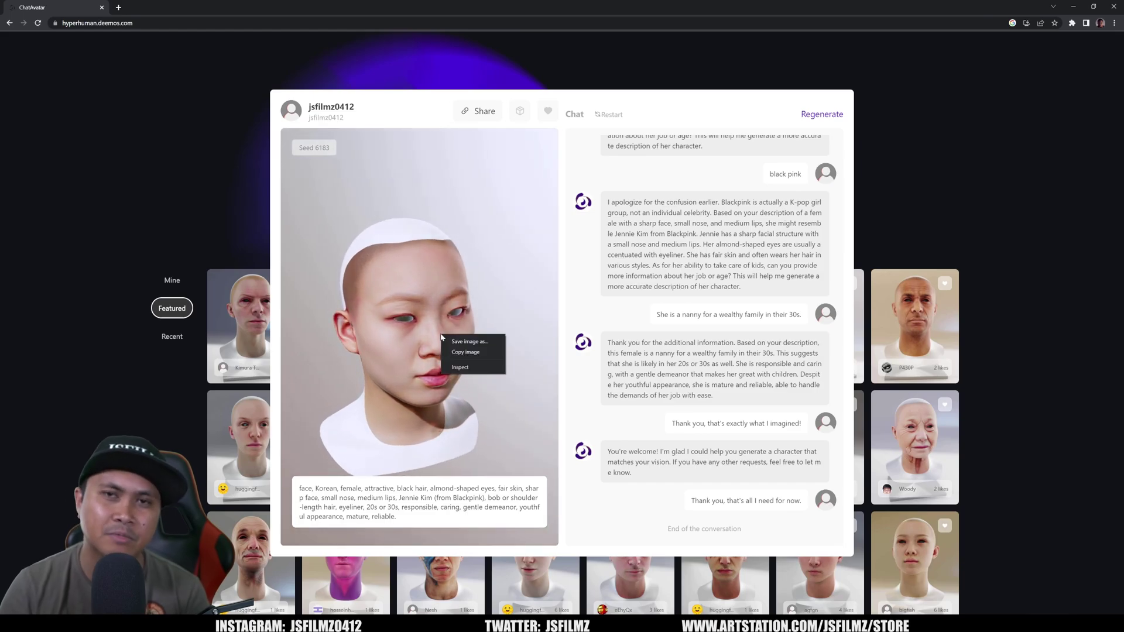
left_click(484, 389)
left_click_drag(484, 389, 435, 355)
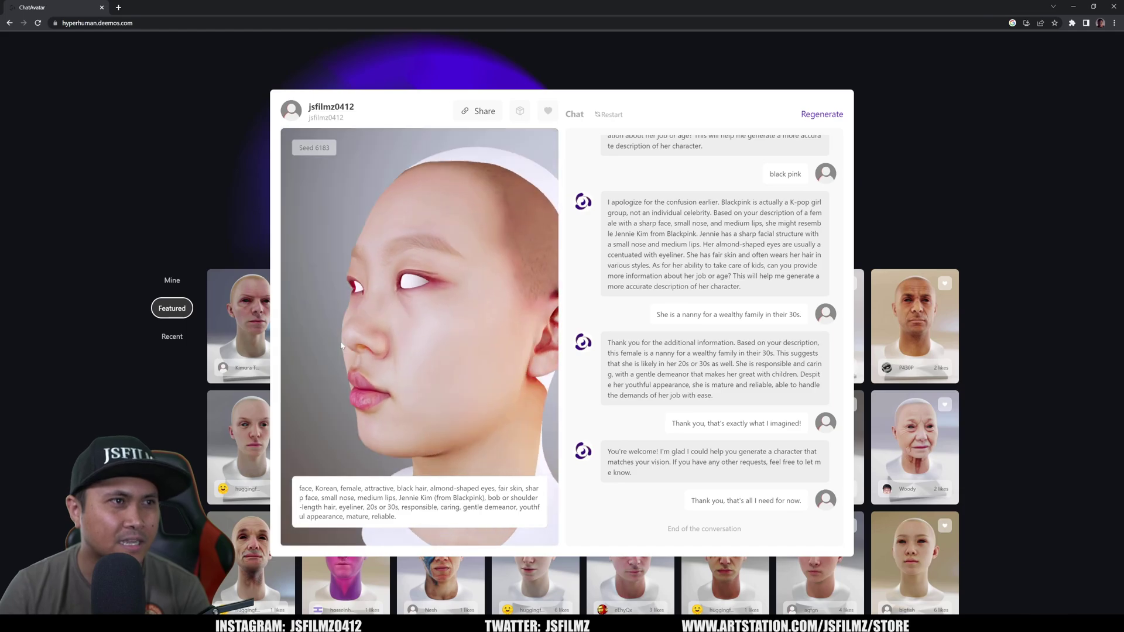
right_click(408, 341)
right_click(465, 327)
left_click(453, 327)
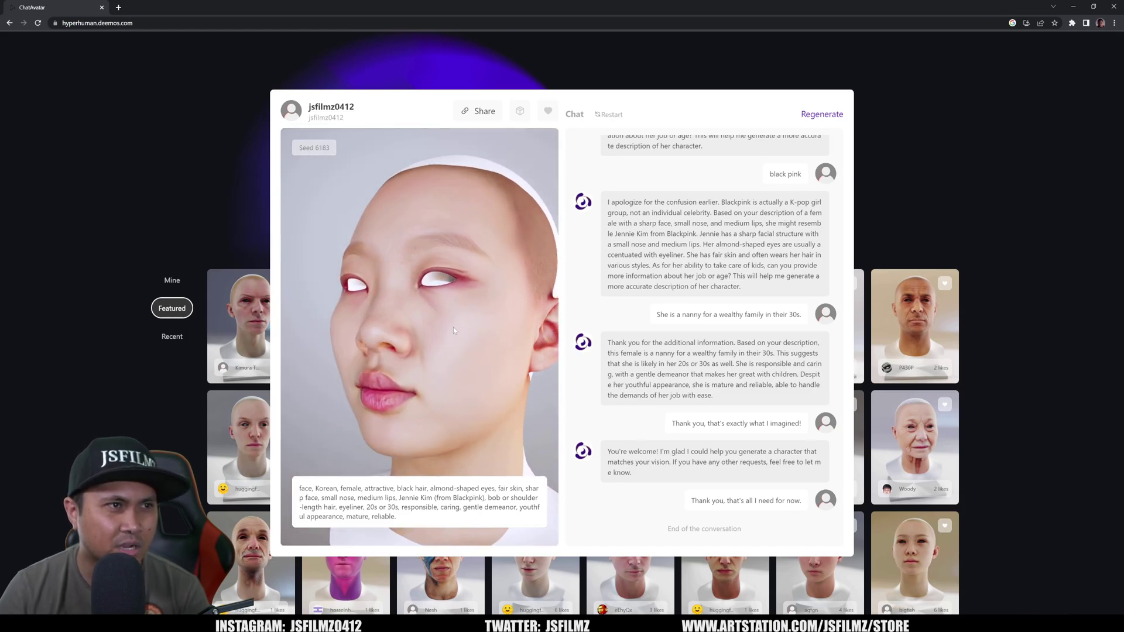
left_click_drag(446, 351, 536, 369)
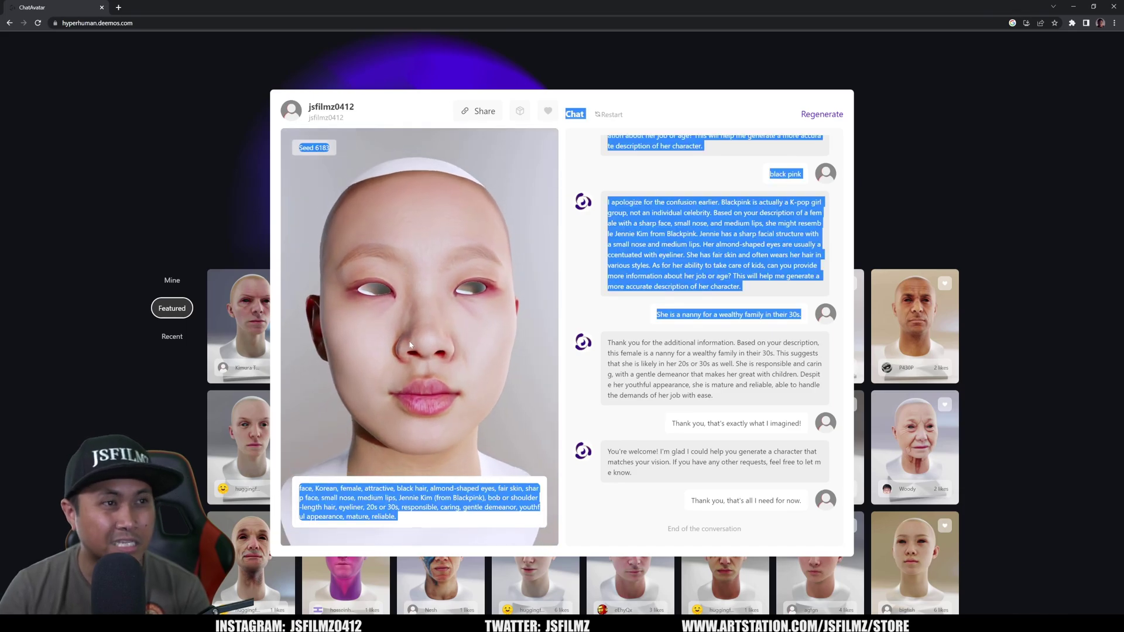
left_click(535, 394)
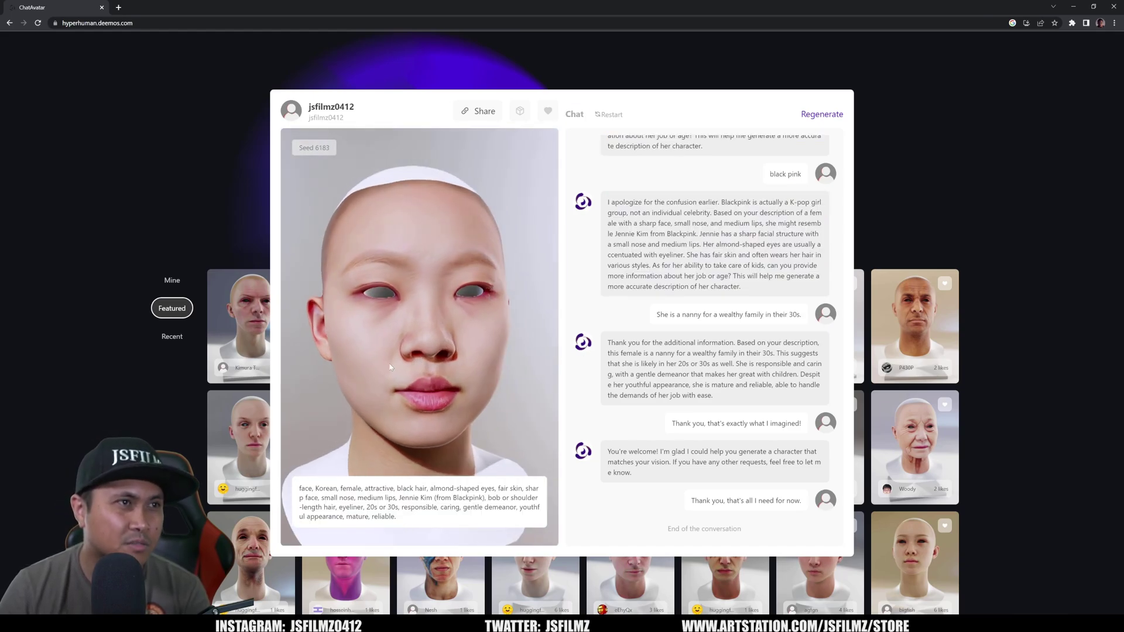
right_click_drag(343, 310, 272, 339)
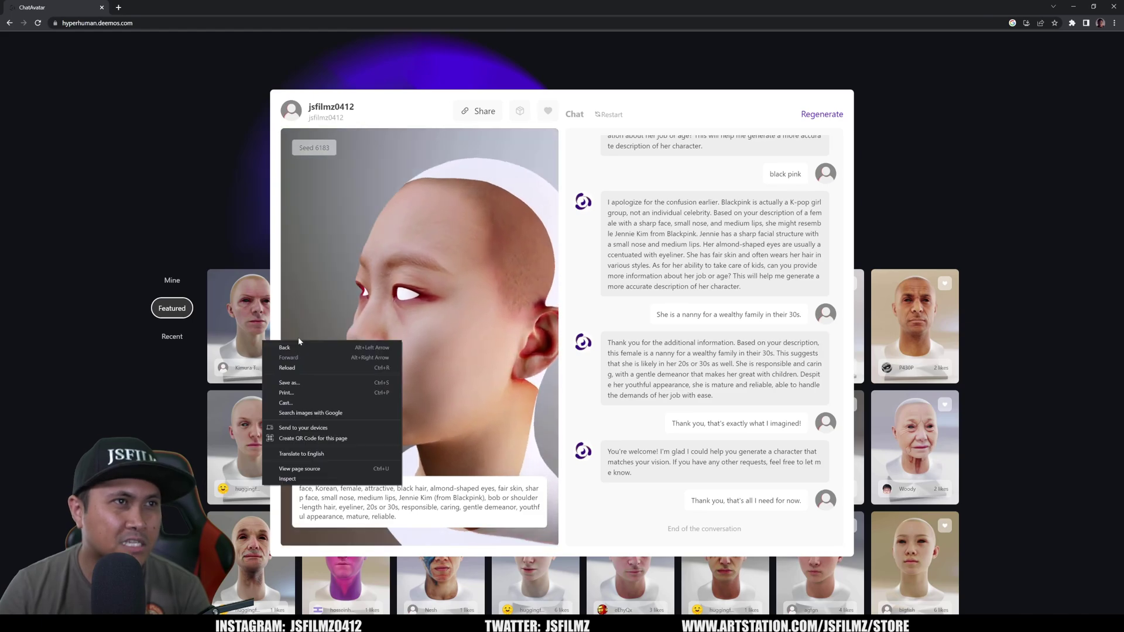
left_click(433, 328)
left_click_drag(433, 327, 680, 315)
left_click(369, 294)
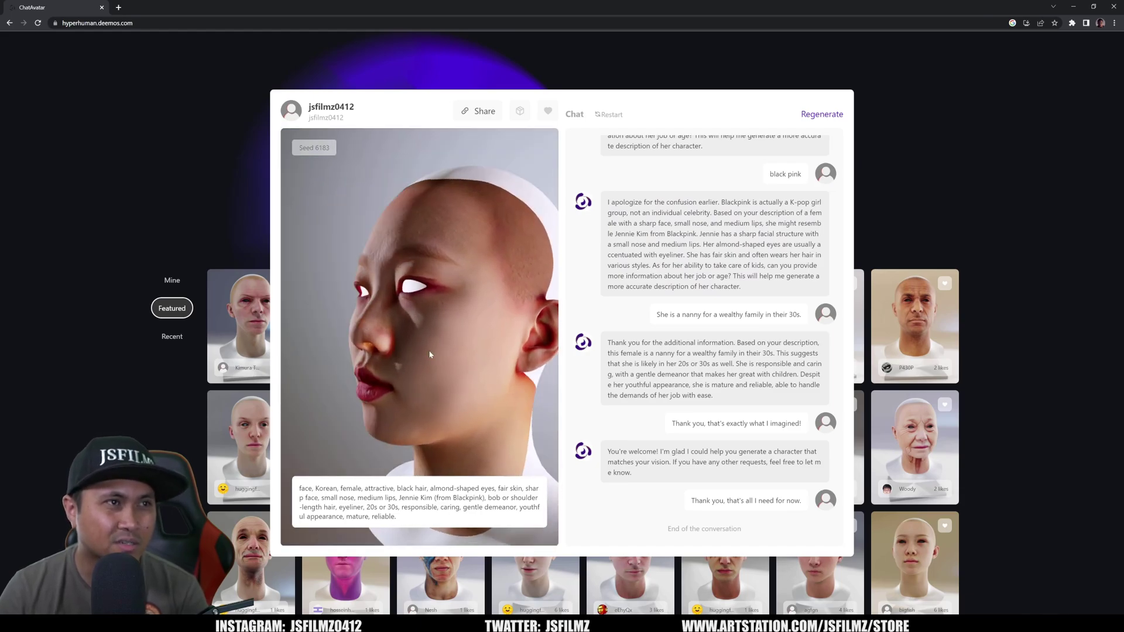
Open the head's export options, compare the 4K and 2K resolutions, and proceed with 2K.
left_click(520, 111)
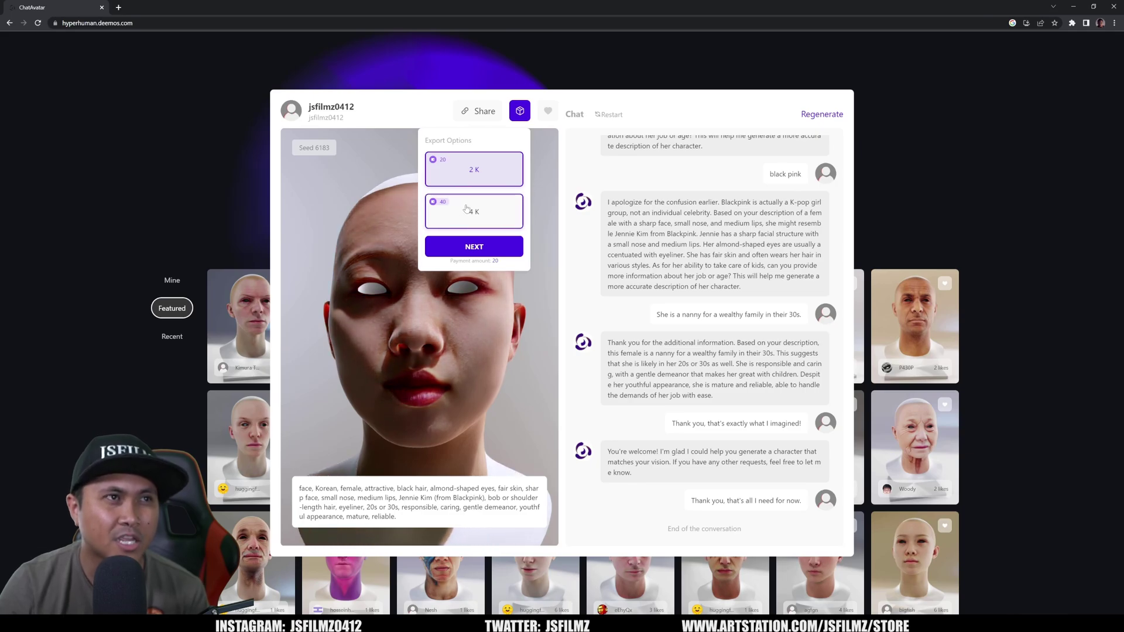
left_click(467, 208)
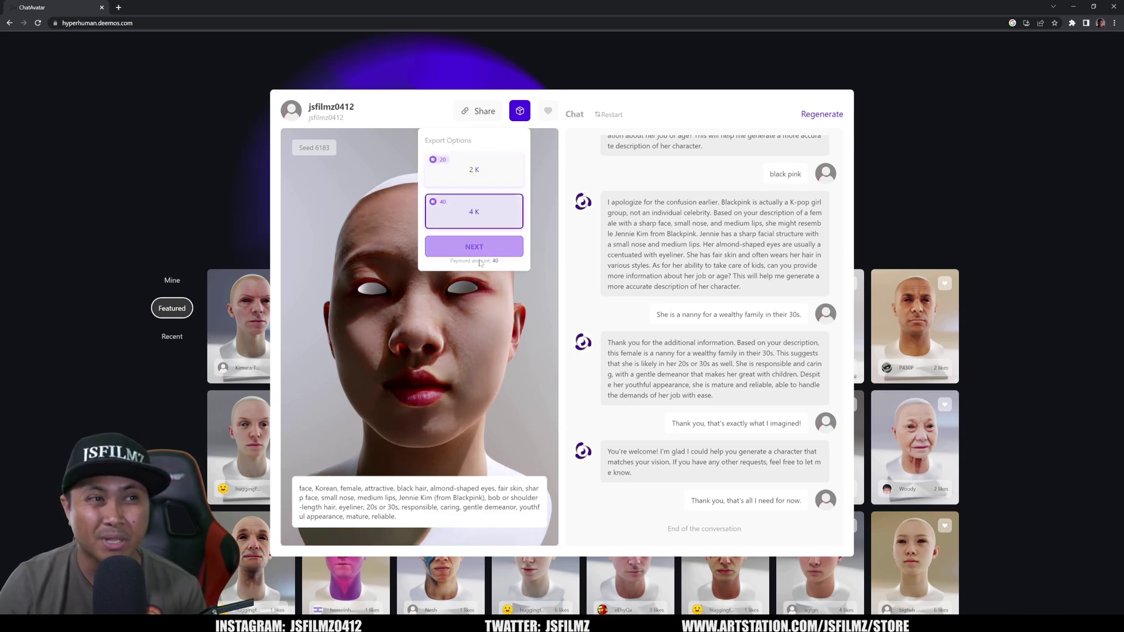
left_click(466, 175)
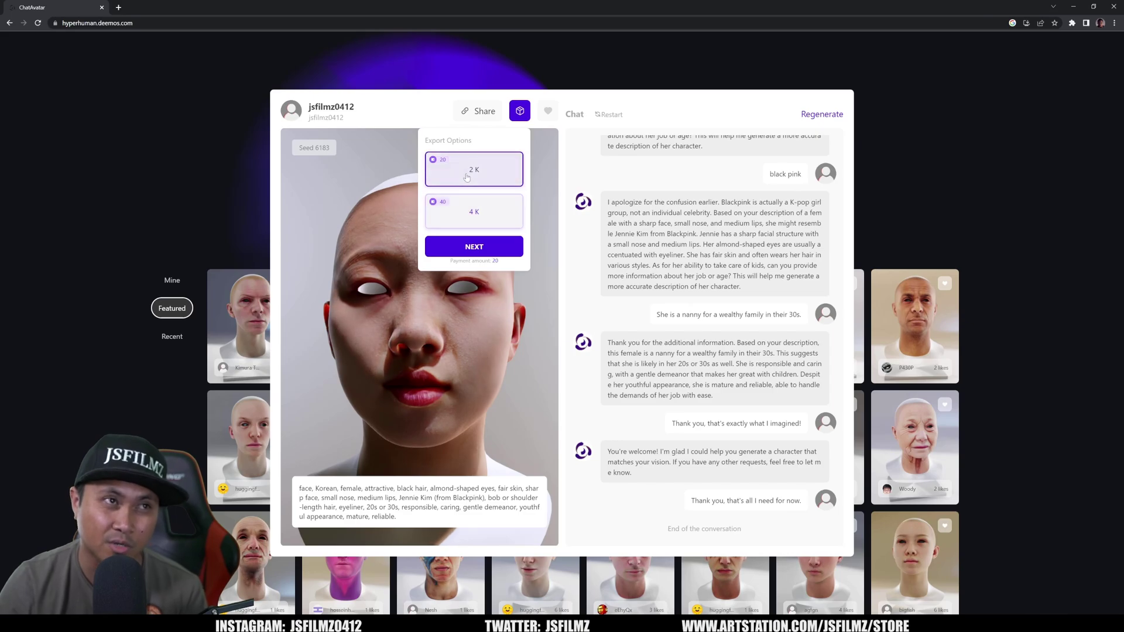
left_click(475, 247)
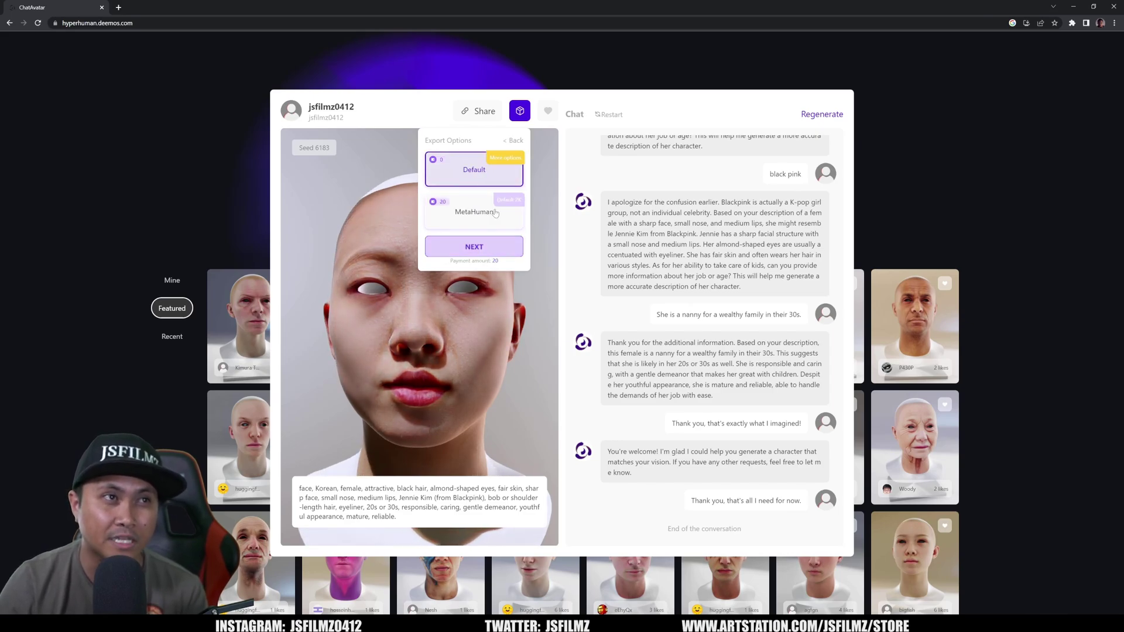
Check the MetaHuman export option, settle on Default, and proceed to its optional add-ons.
left_click(495, 213)
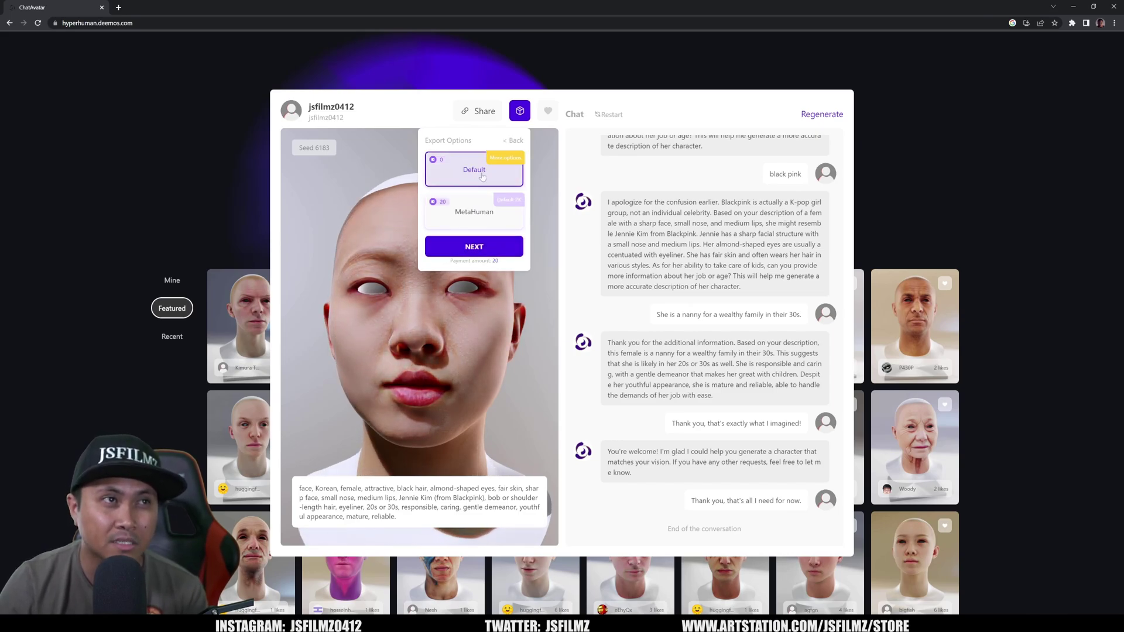
left_click(466, 221)
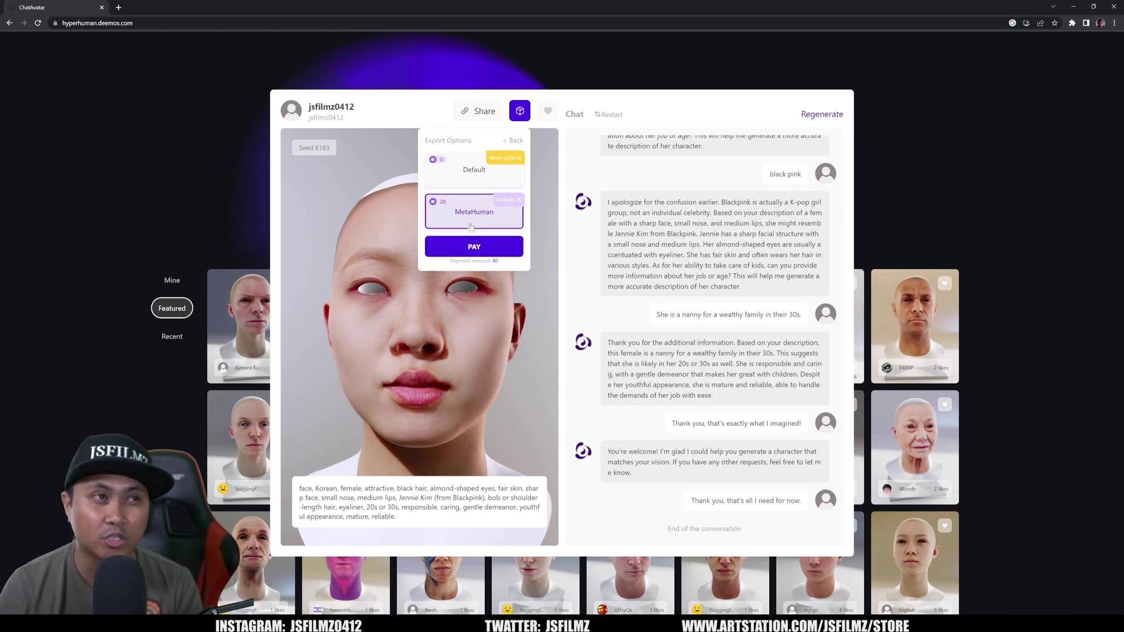
left_click(473, 172)
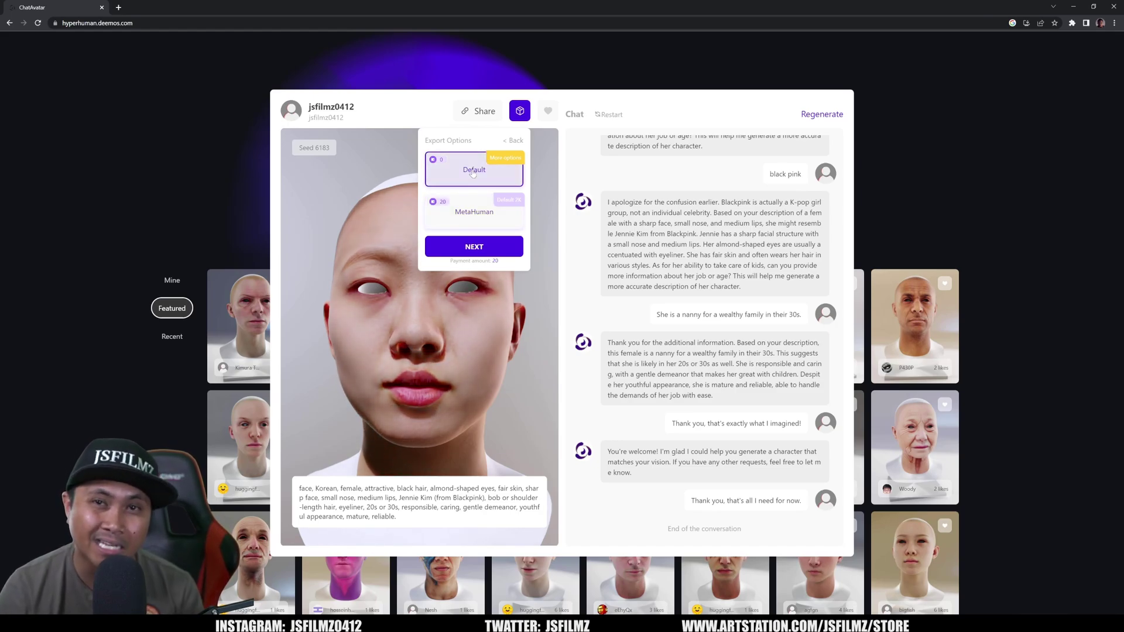
left_click_drag(480, 320, 378, 230)
scroll(383, 223, "down", 5)
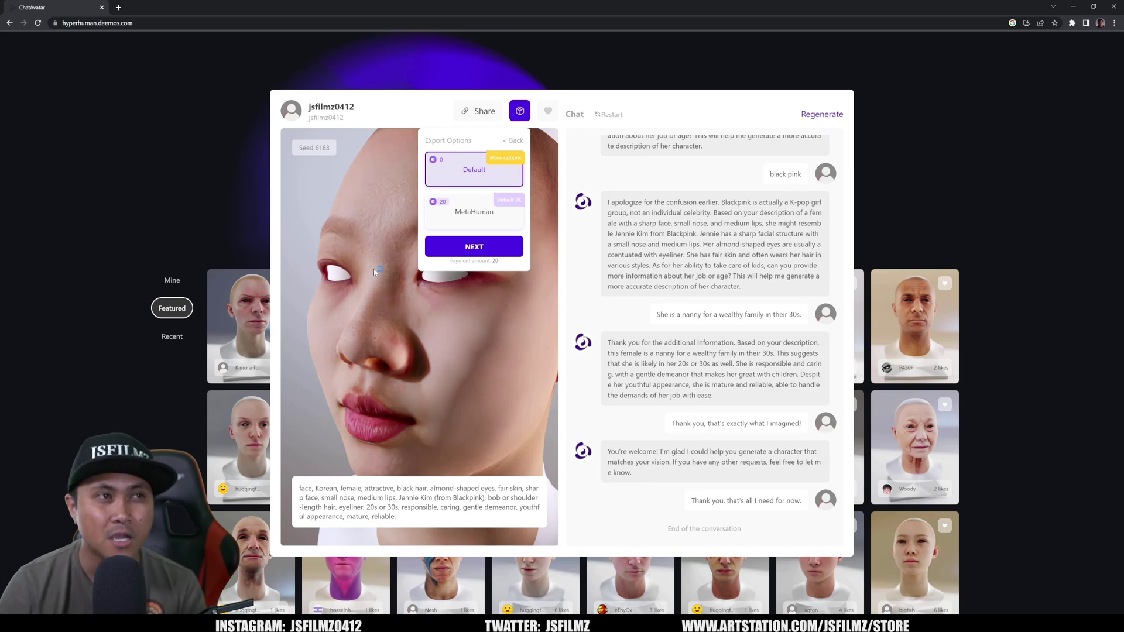
left_click_drag(374, 270, 552, 255)
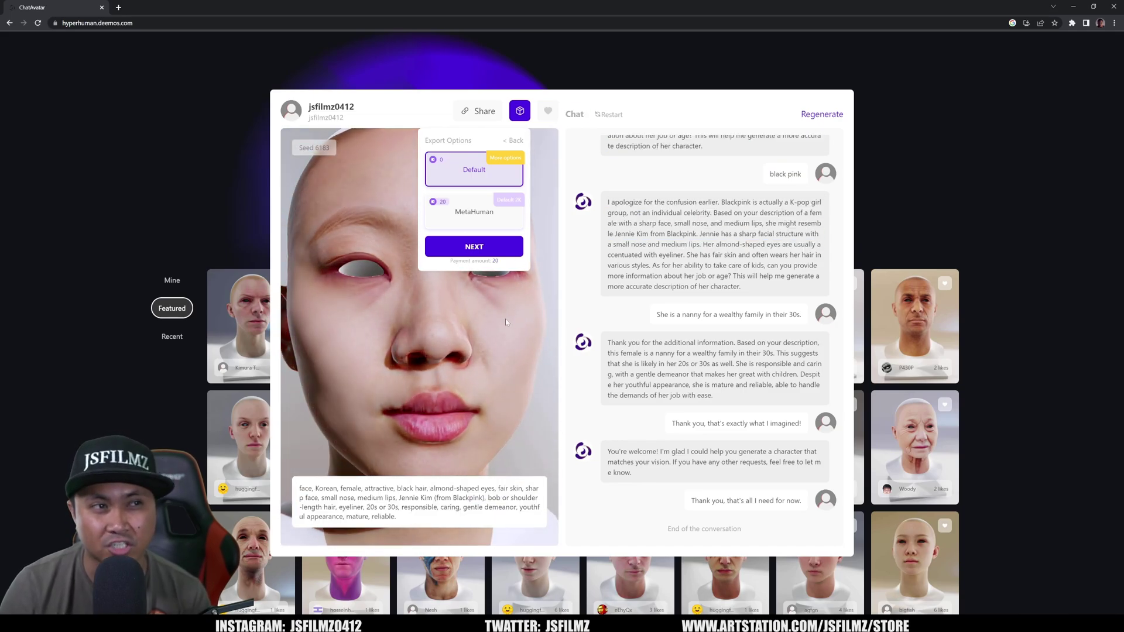
left_click_drag(508, 315, 413, 309)
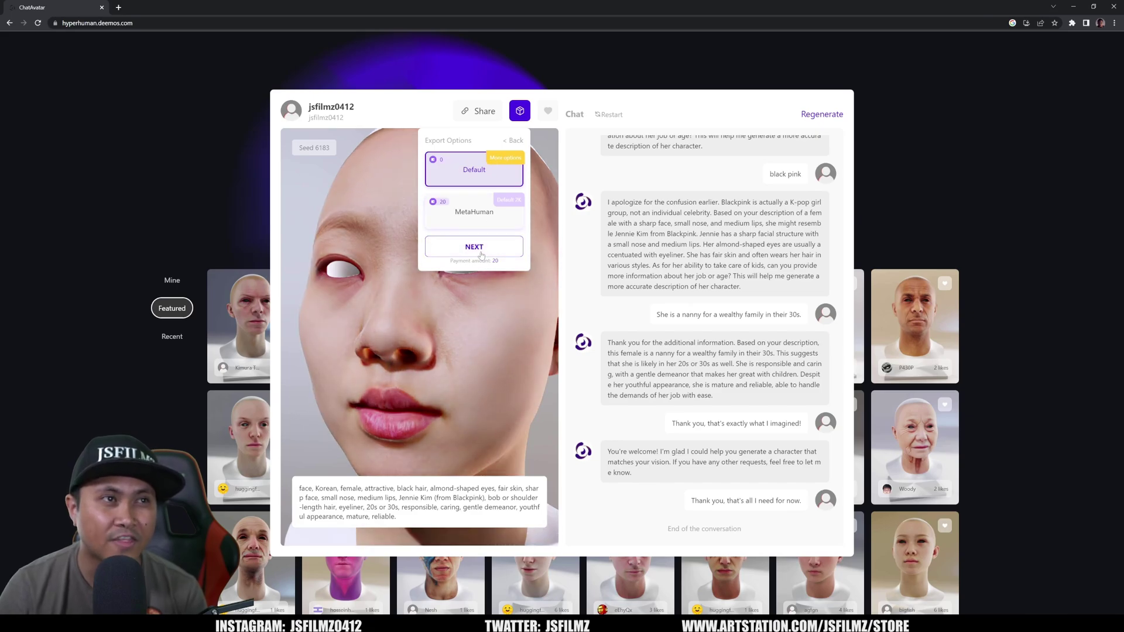
left_click(477, 248)
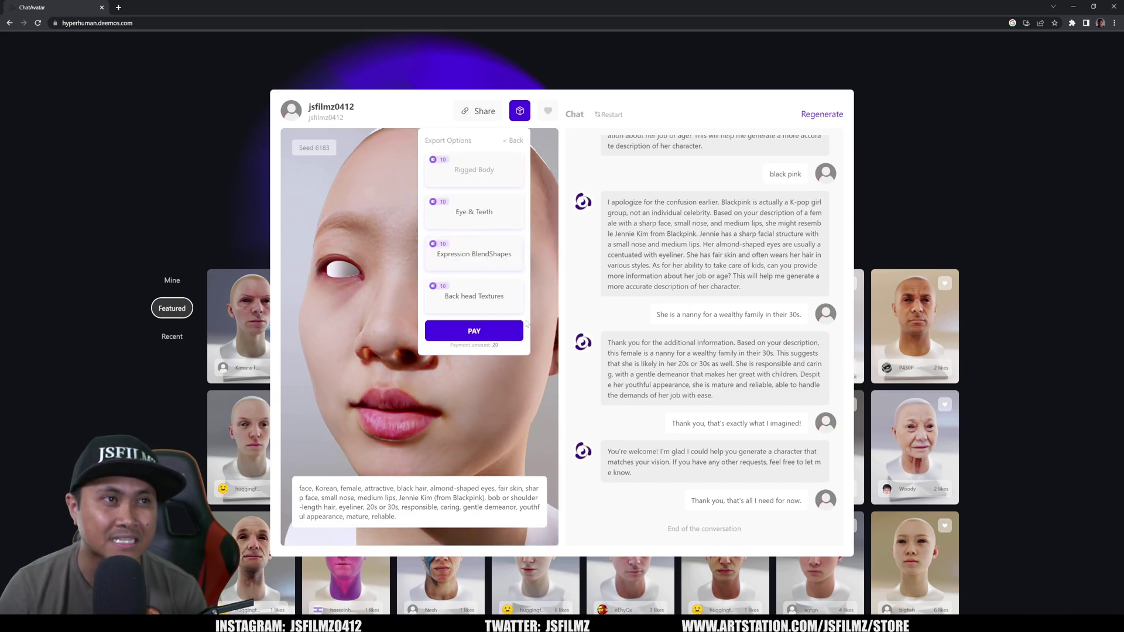
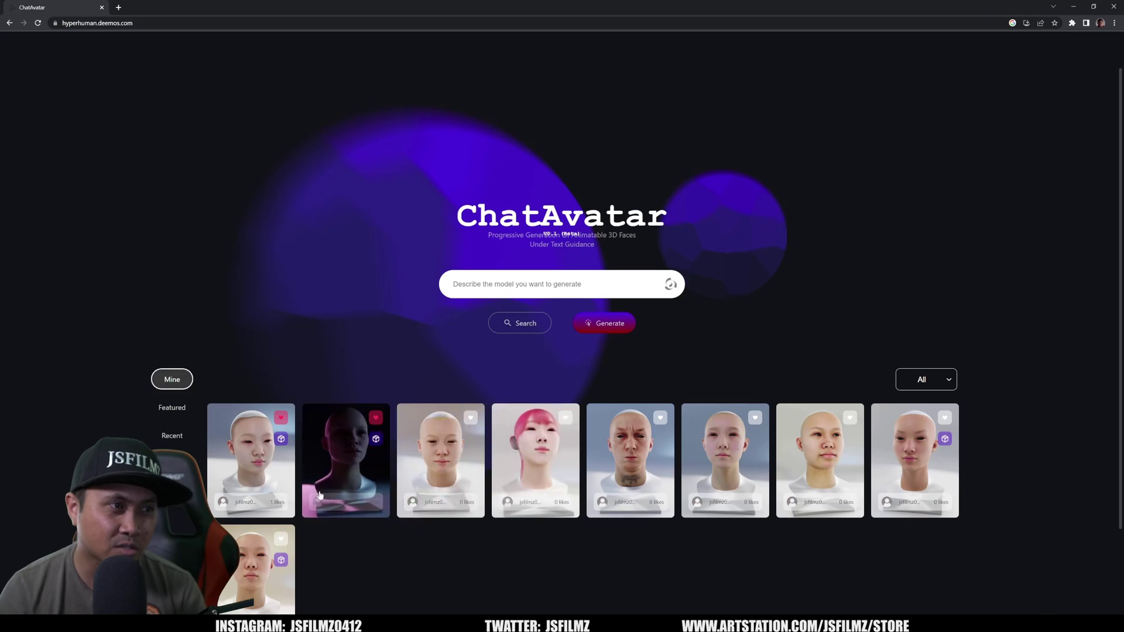
Reopen the first head in the gallery of own models, download its 2K package, and close the head's details.
left_click(279, 473)
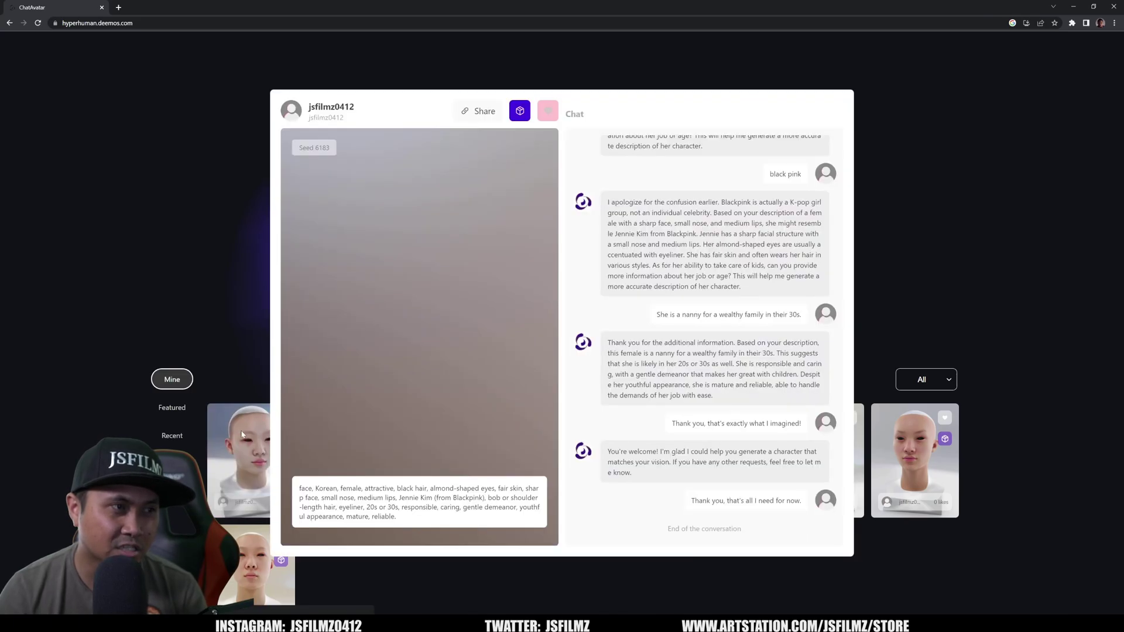
left_click(227, 309)
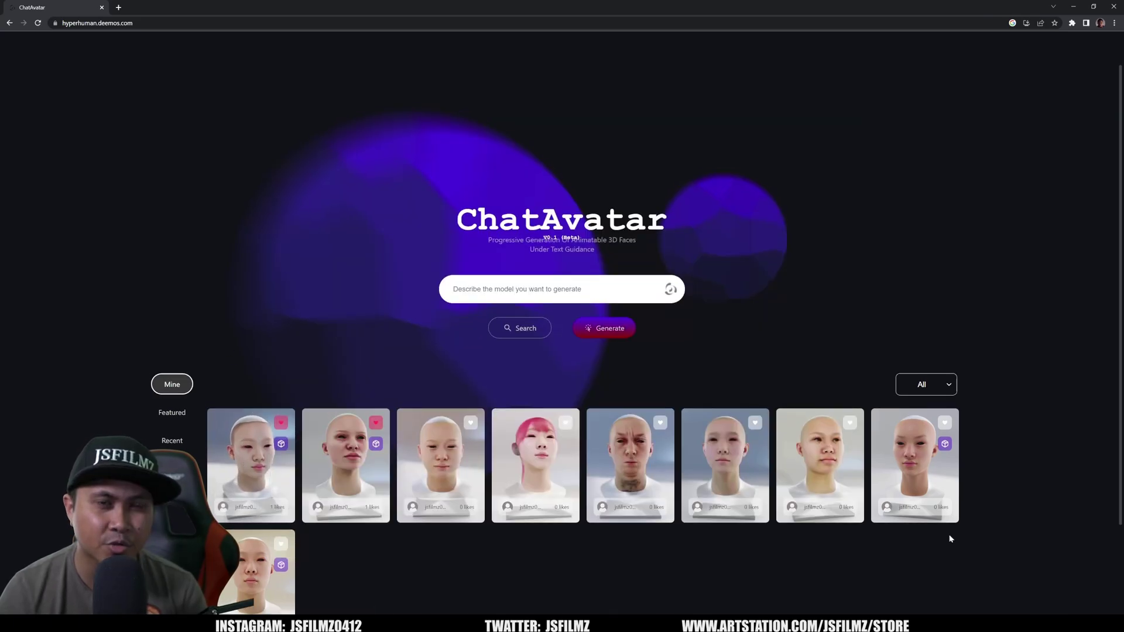
scroll(937, 530, "down", 1)
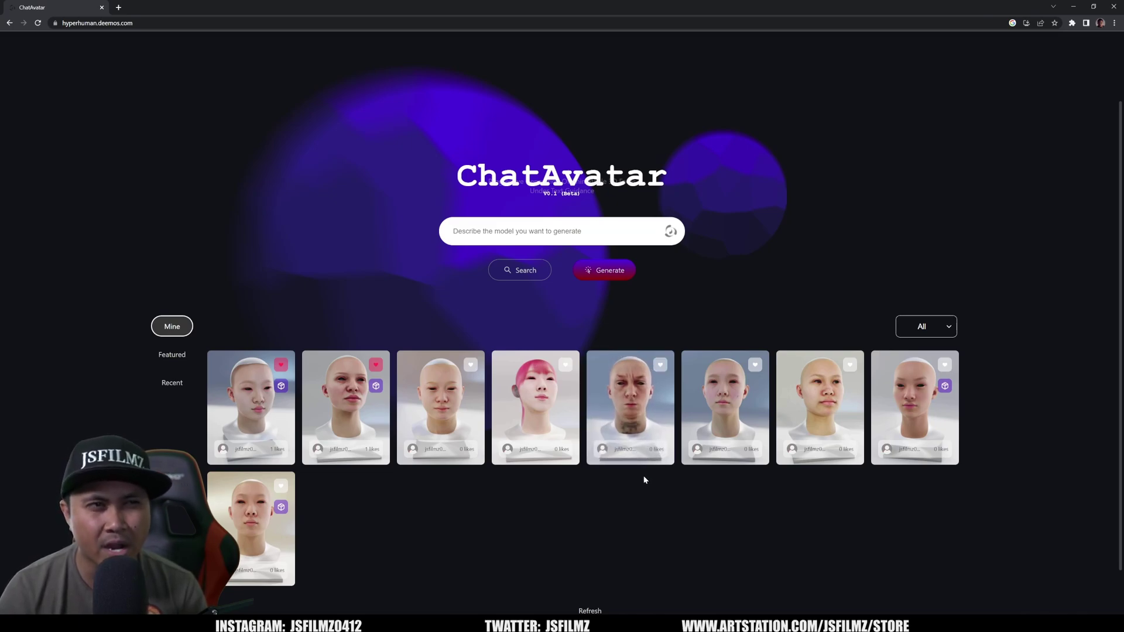
left_click(252, 404)
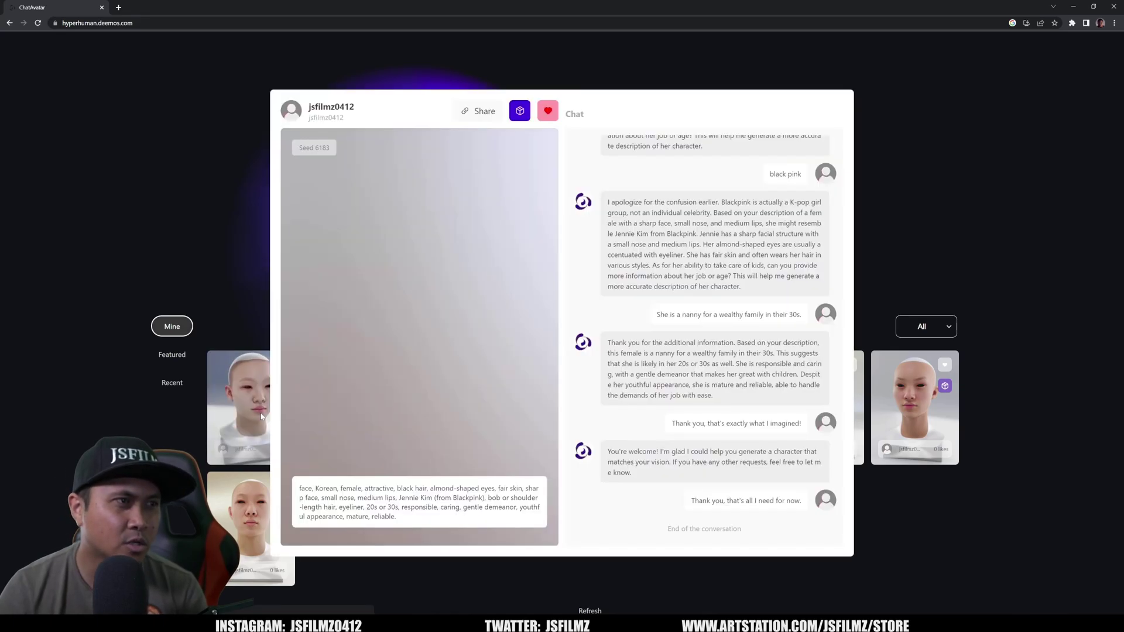
left_click(520, 112)
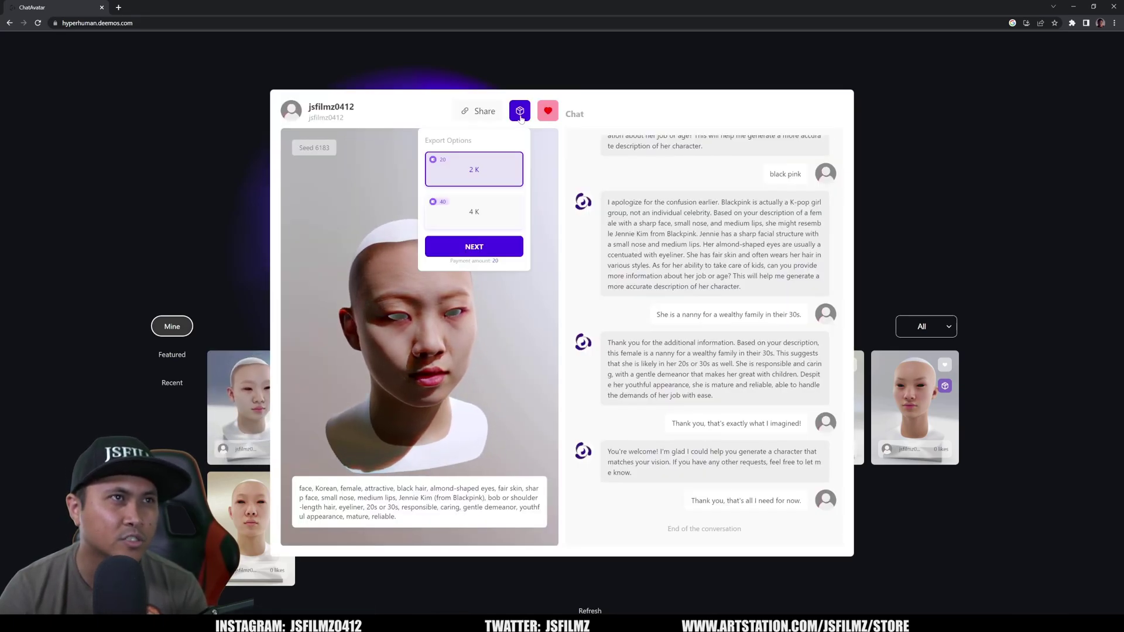
left_click(475, 228)
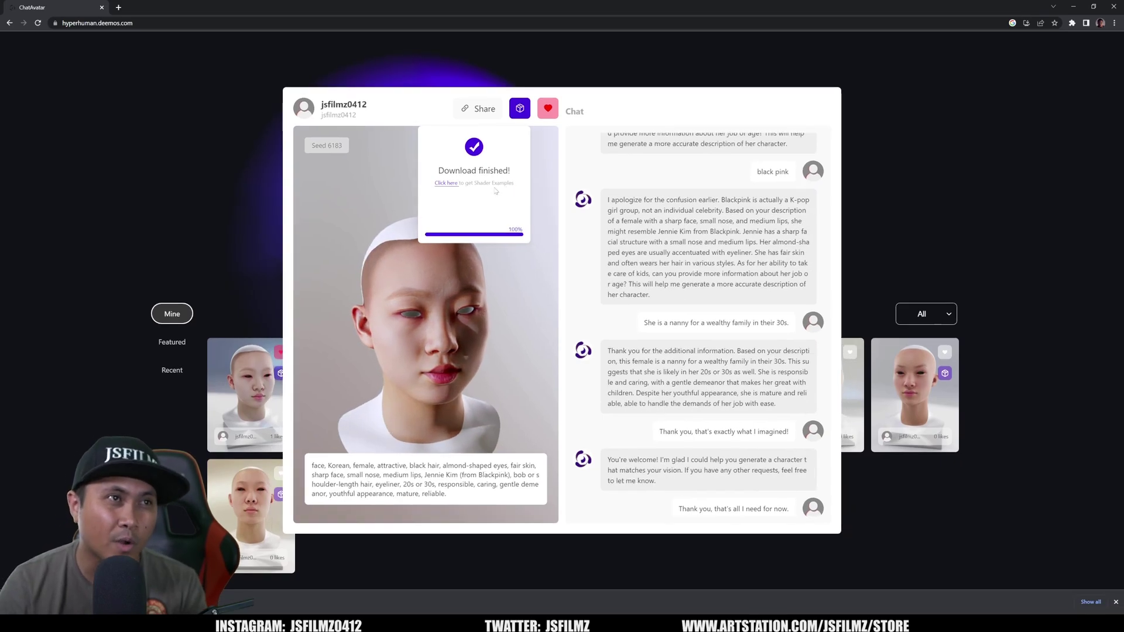
left_click(125, 270)
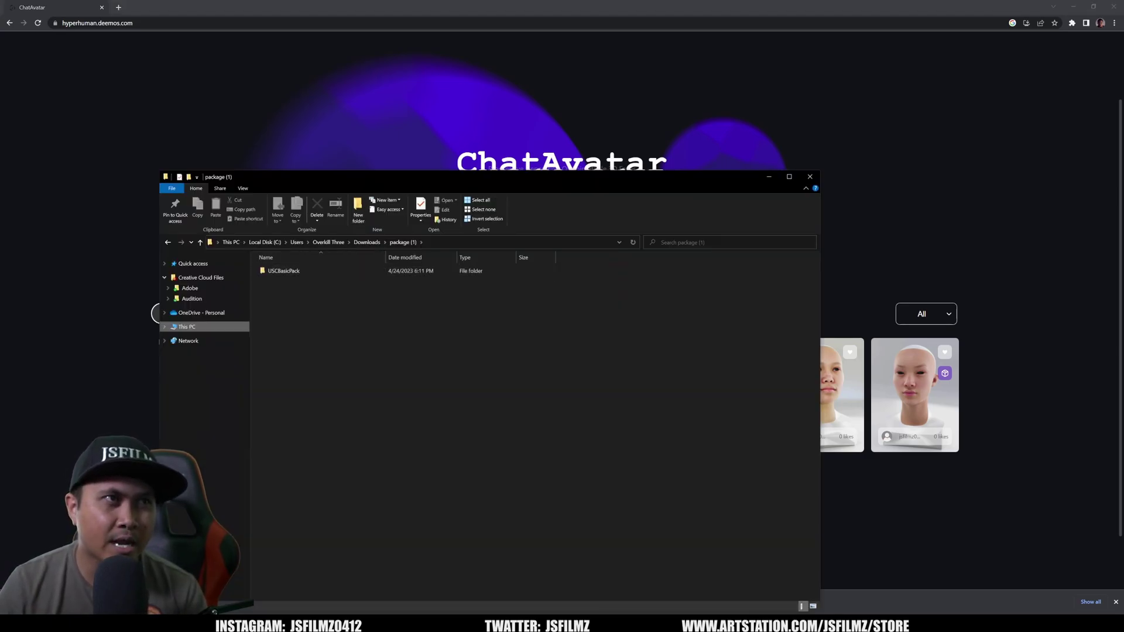
In File Explorer, open the USCBasicPack folder inside the downloaded package and preview texture_diffuse.png.
left_click_drag(541, 176, 786, 140)
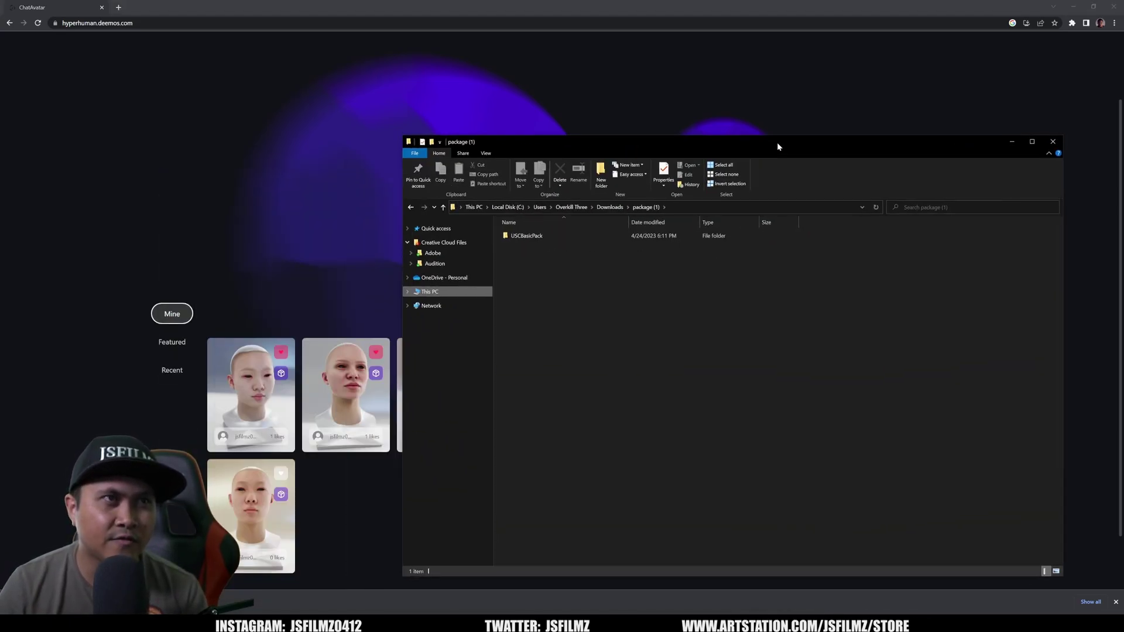
double_click(550, 235)
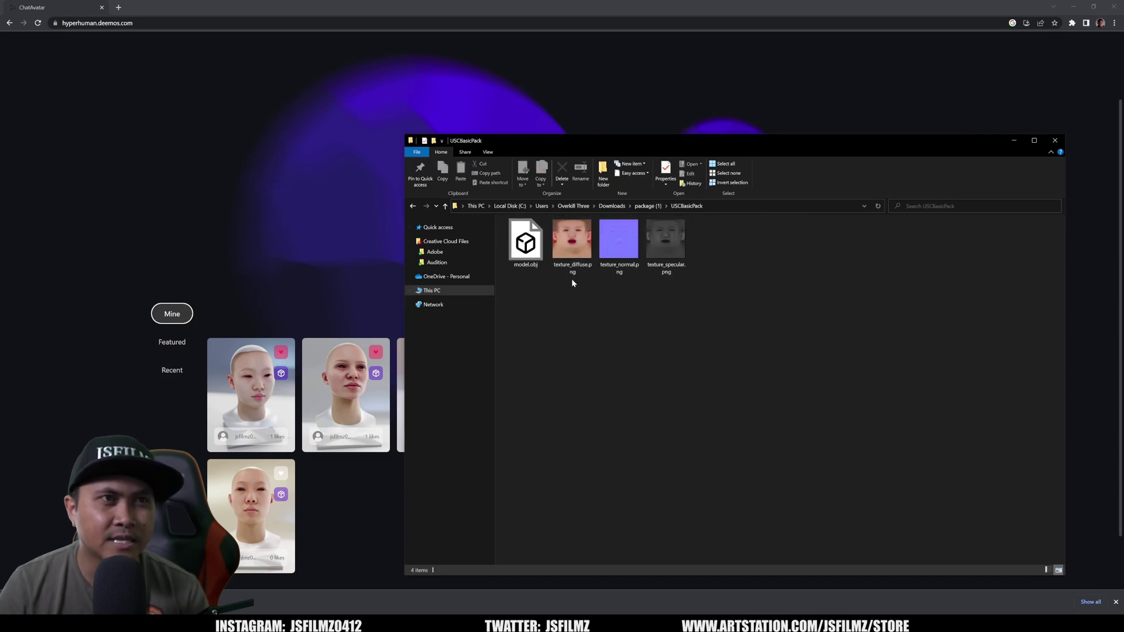
left_click(572, 243)
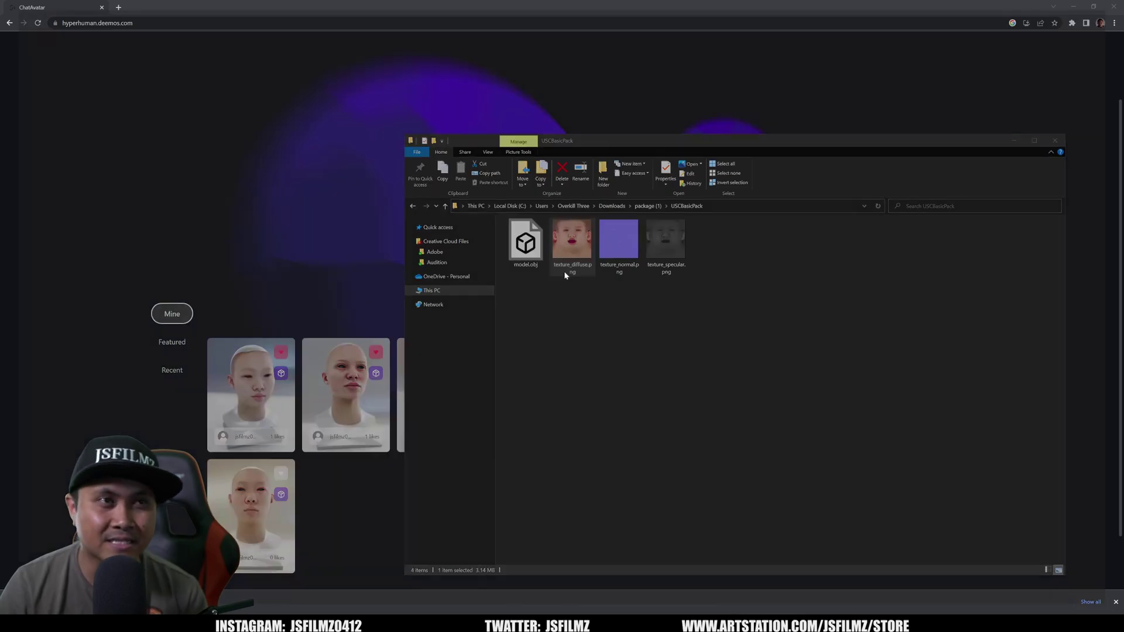
double_click(564, 271)
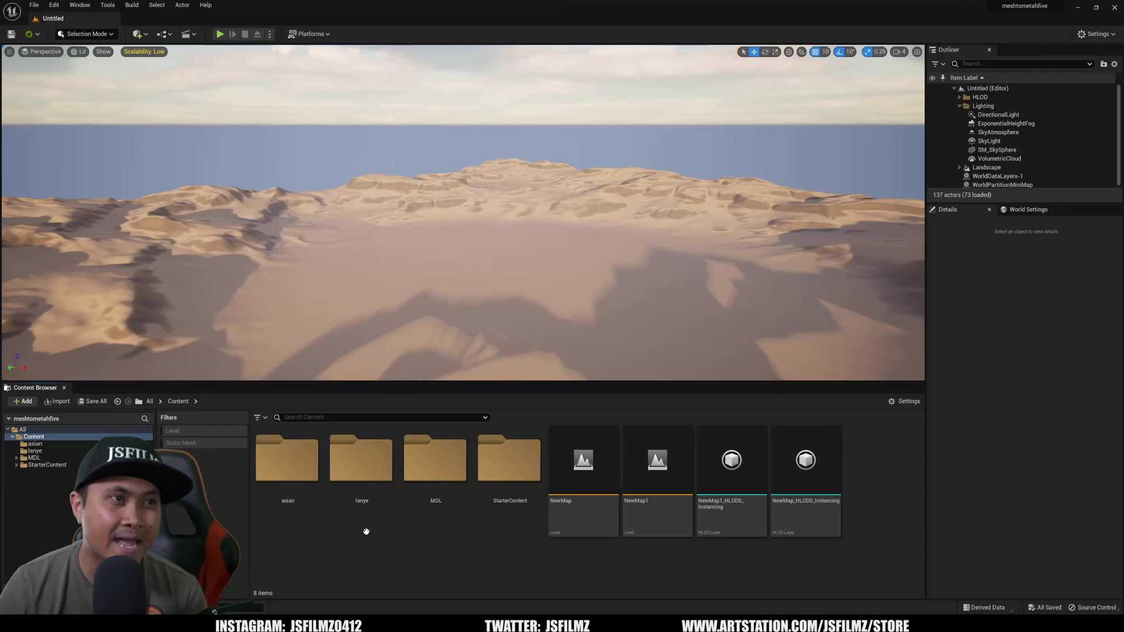
Switch to Unreal Engine, create a folder named caregiver in the project's Content folder, and open it.
right_click(366, 529)
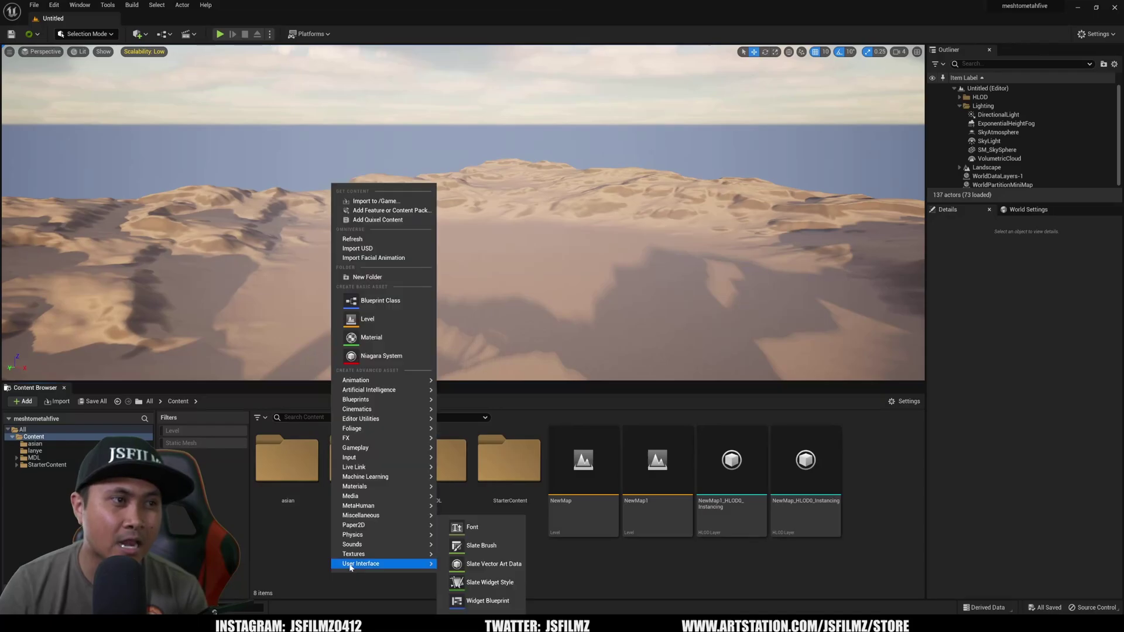
left_click(369, 277)
type("care")
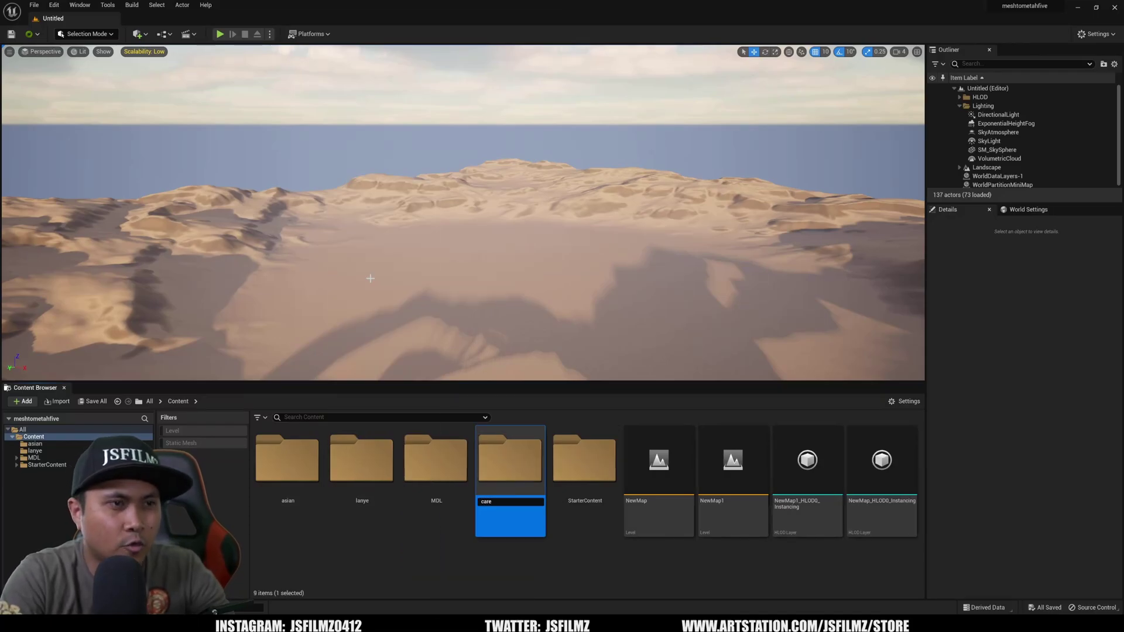
type("giver")
key("Return")
key("Return")
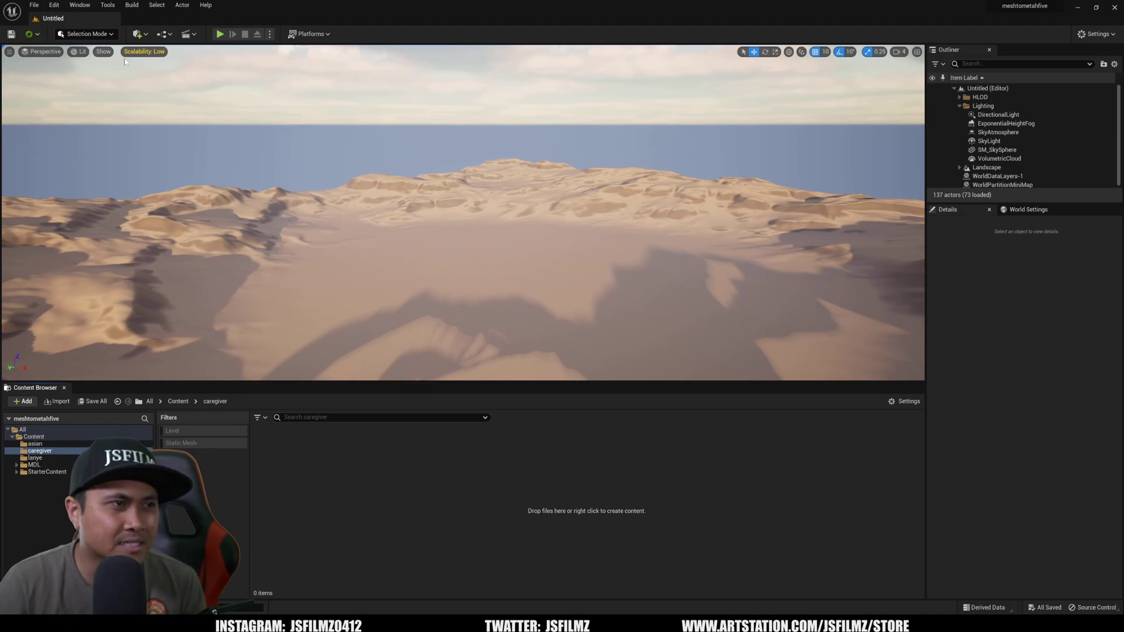
Look up MetaHuman among the project's plugins to check whether it is enabled.
left_click(54, 5)
left_click(71, 143)
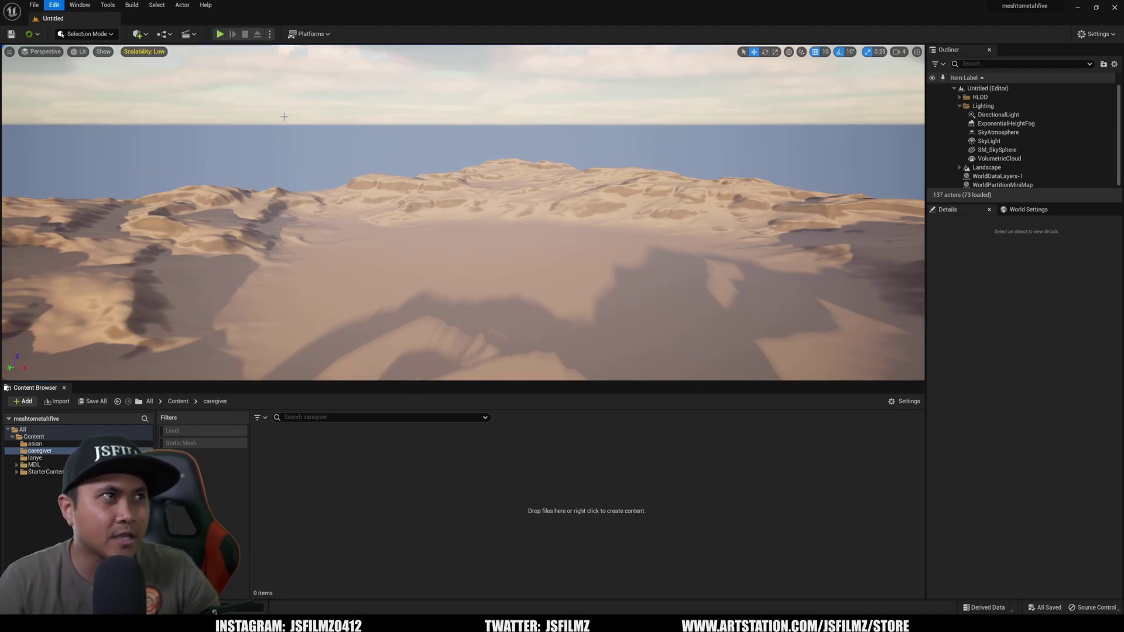
type("metahuman")
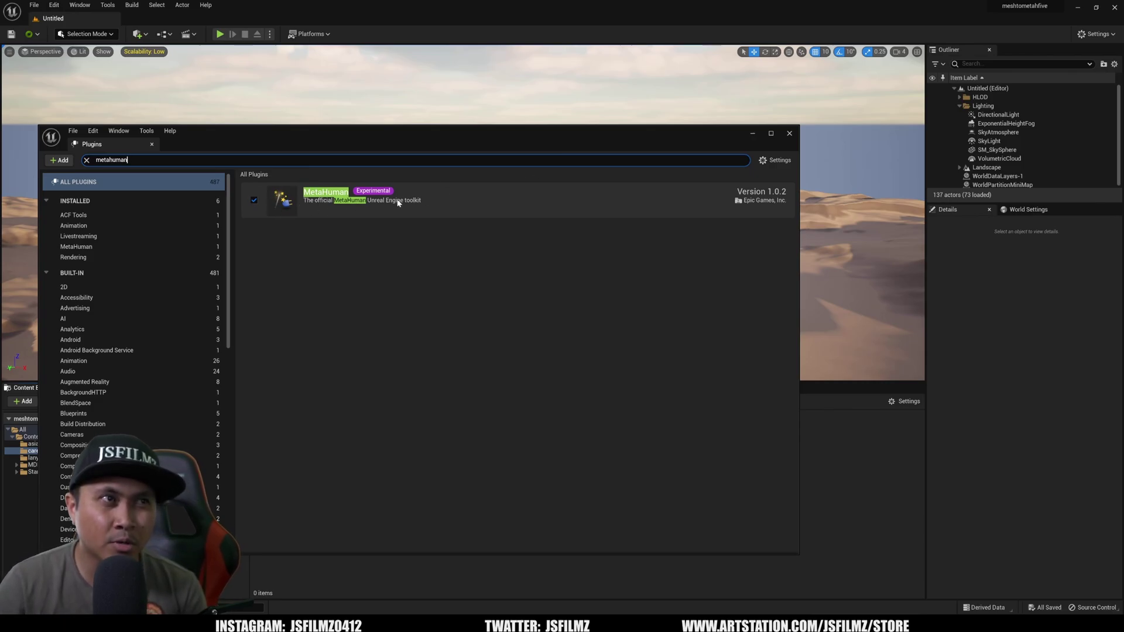
left_click(790, 134)
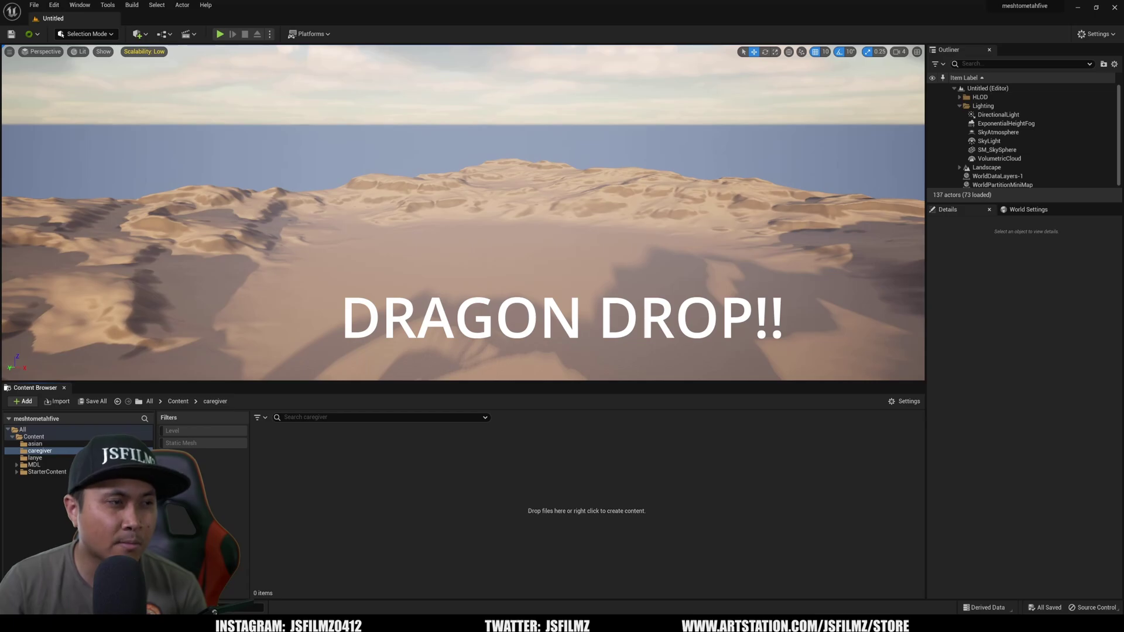
Import model.obj from the USCBasicPack folder into the caregiver folder as a static mesh.
left_click(298, 624)
left_click_drag(526, 243, 321, 487)
left_click(1017, 143)
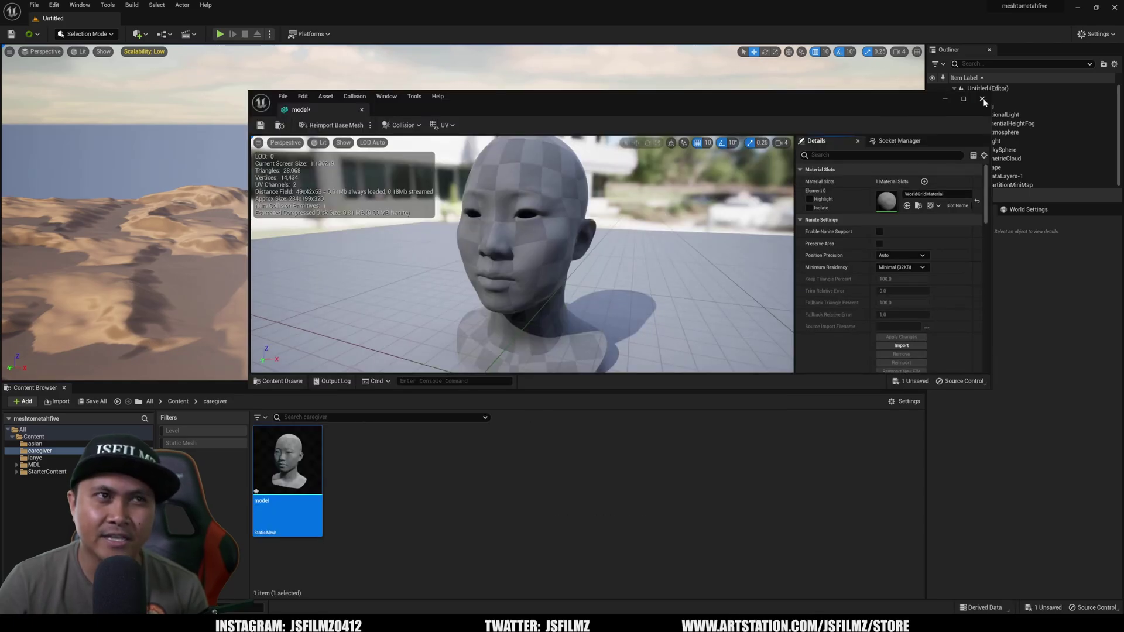
left_click(983, 99)
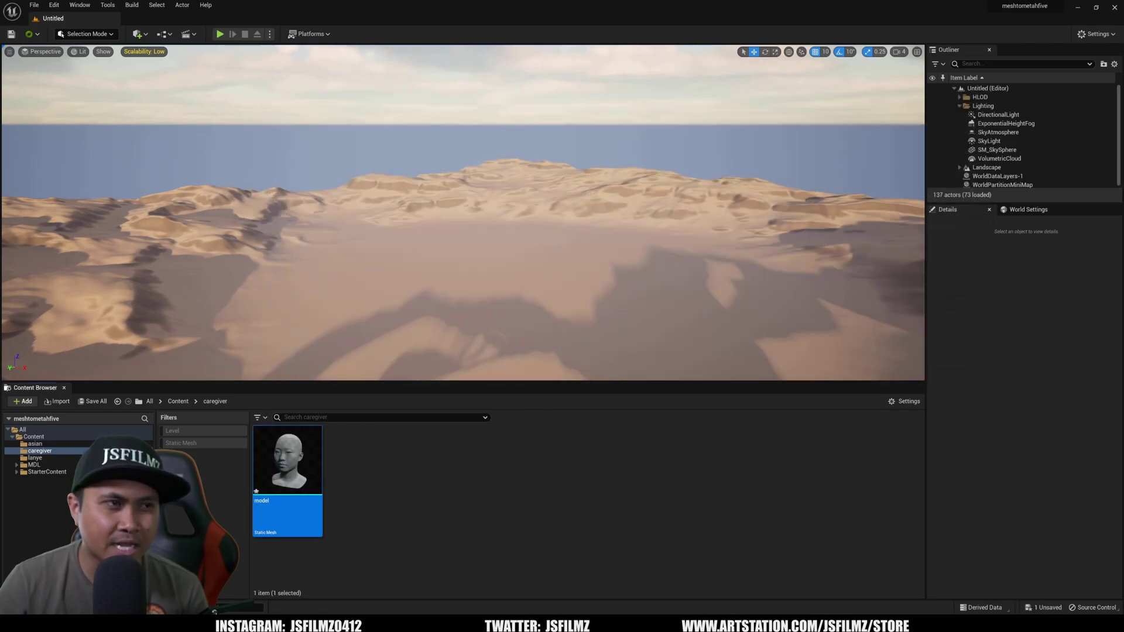
Import texture_diffuse.png into the caregiver folder and create a material from it.
key("alt+Tab")
left_click_drag(572, 240, 361, 468)
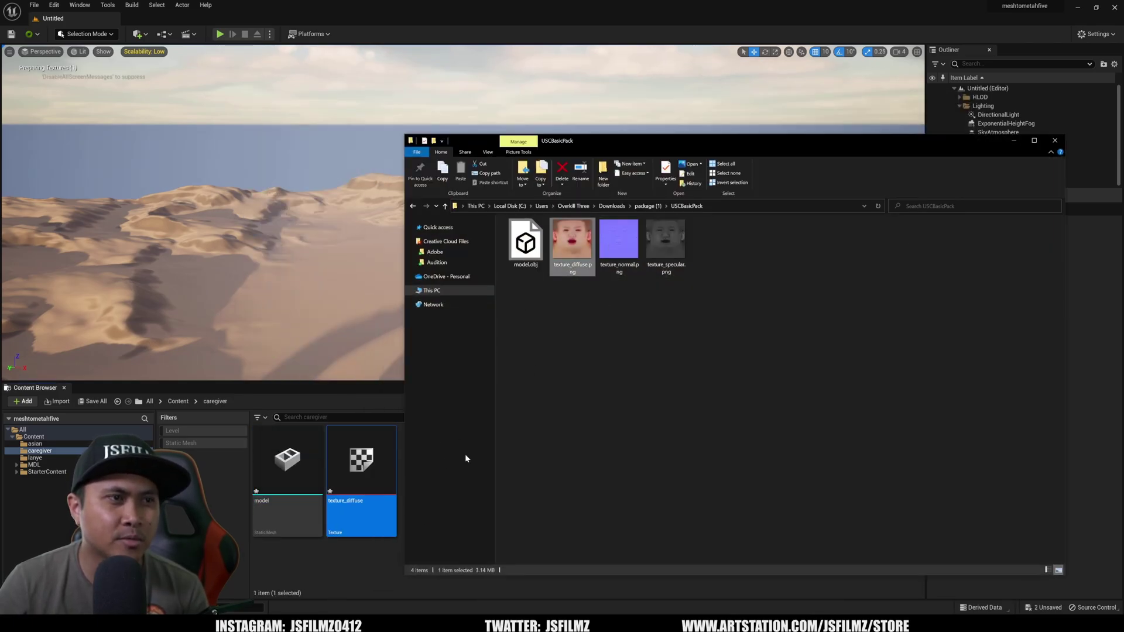
left_click(1013, 141)
right_click(379, 470)
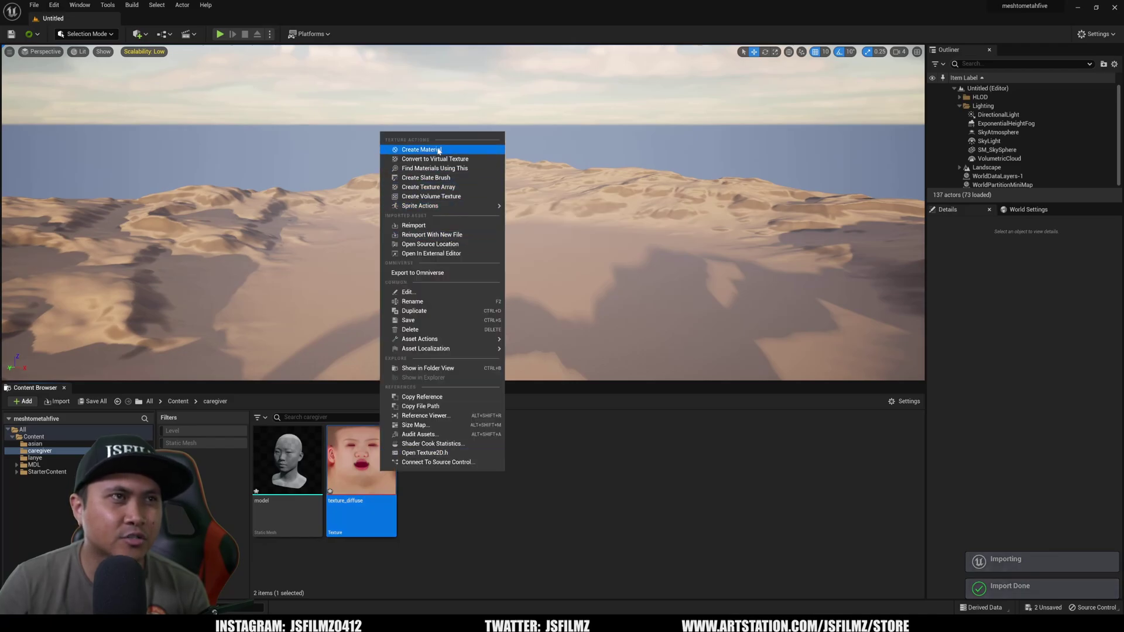
left_click(421, 150)
Open the head's static mesh and assign the diffuse texture's material to its material slot, Element 0.
left_click(277, 465)
double_click(277, 465)
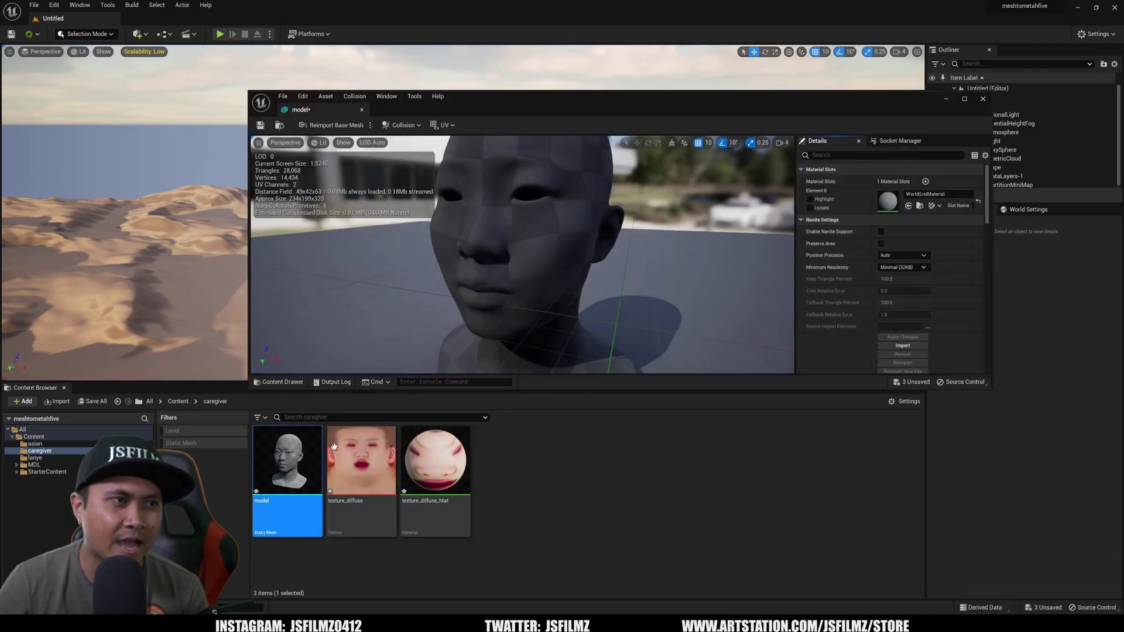
left_click_drag(435, 463, 886, 195)
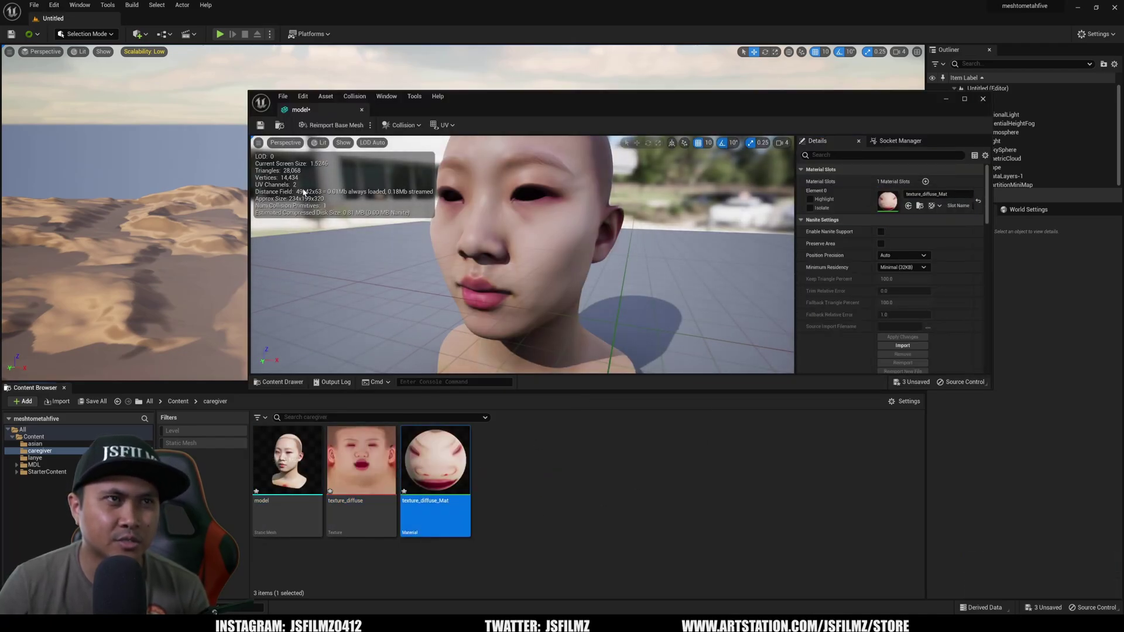
left_click(946, 100)
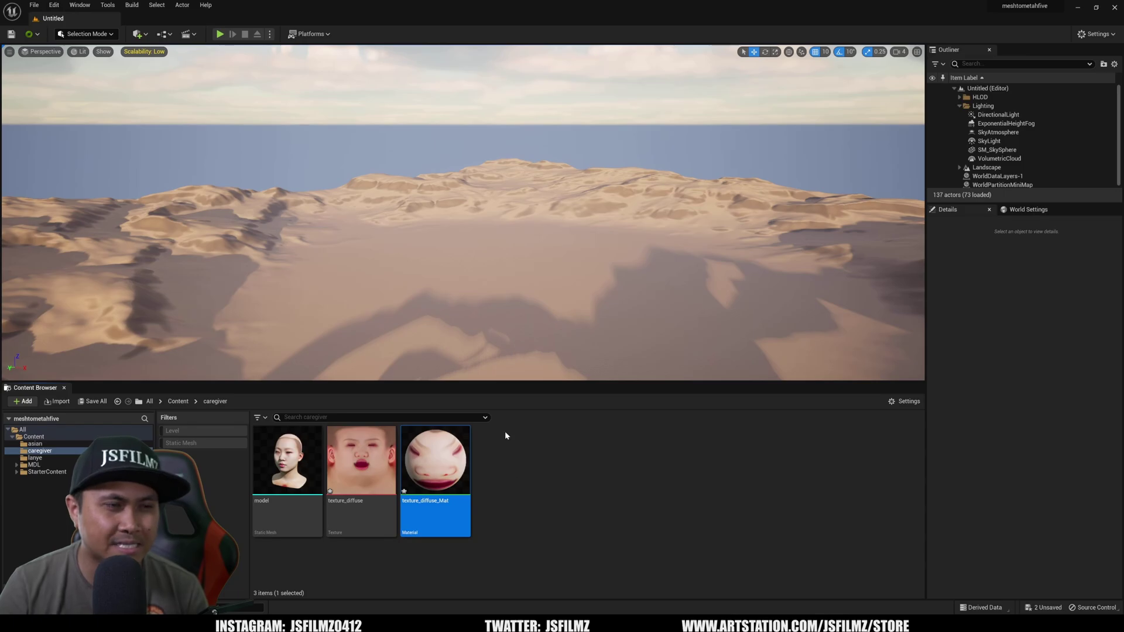
Create a MetaHuman Identity asset named caregier in the caregiver folder.
right_click(508, 550)
mouse_move(578, 493)
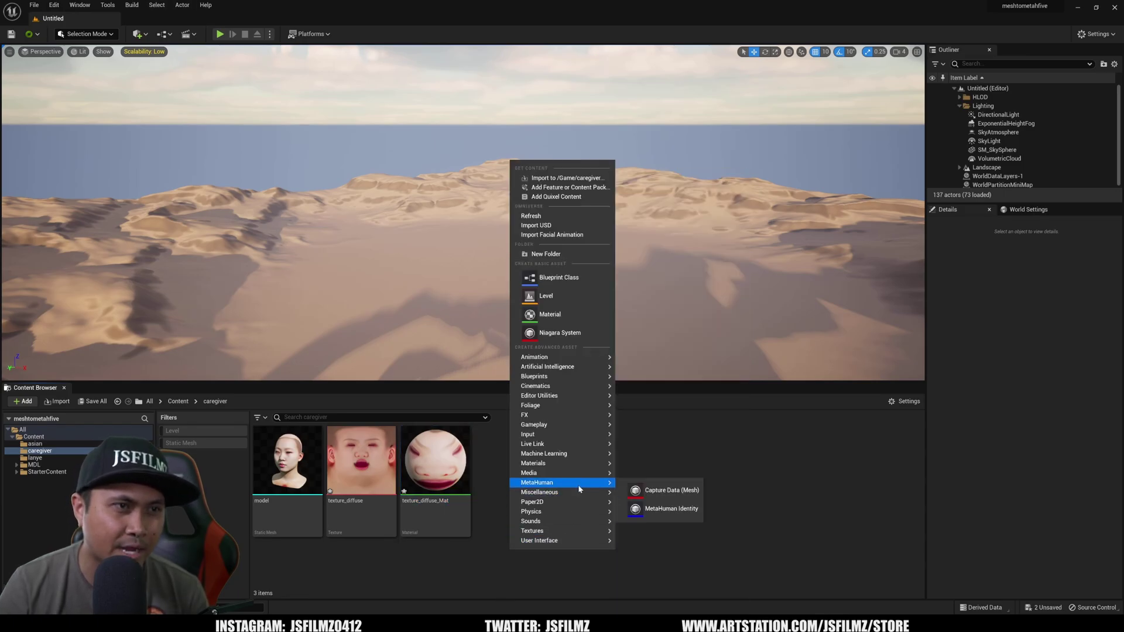
left_click(682, 510)
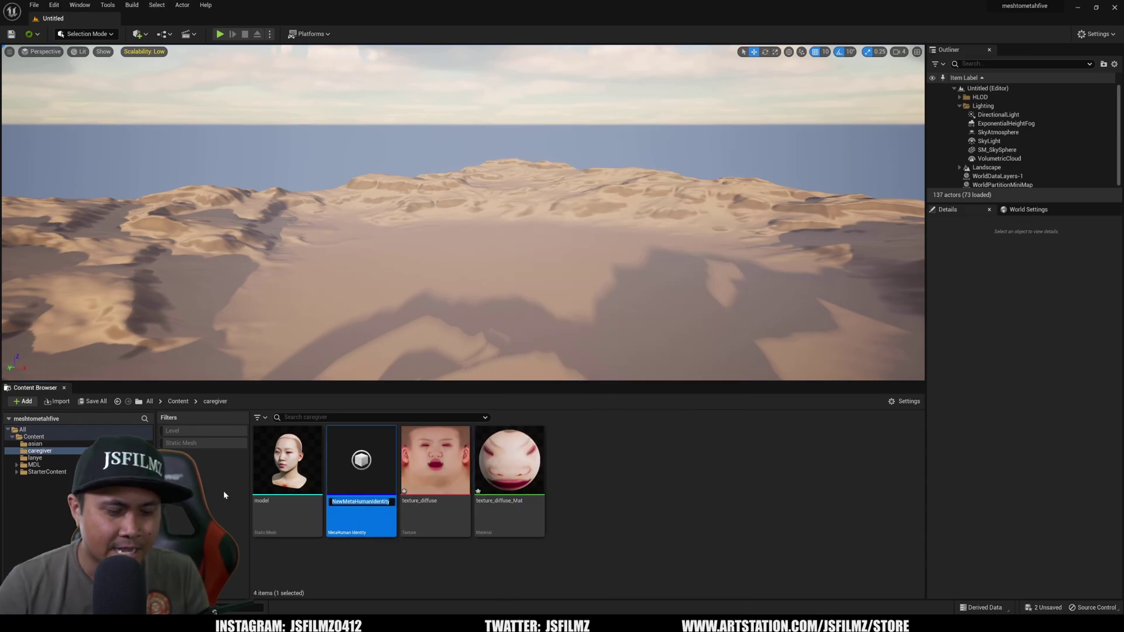
type("crregier")
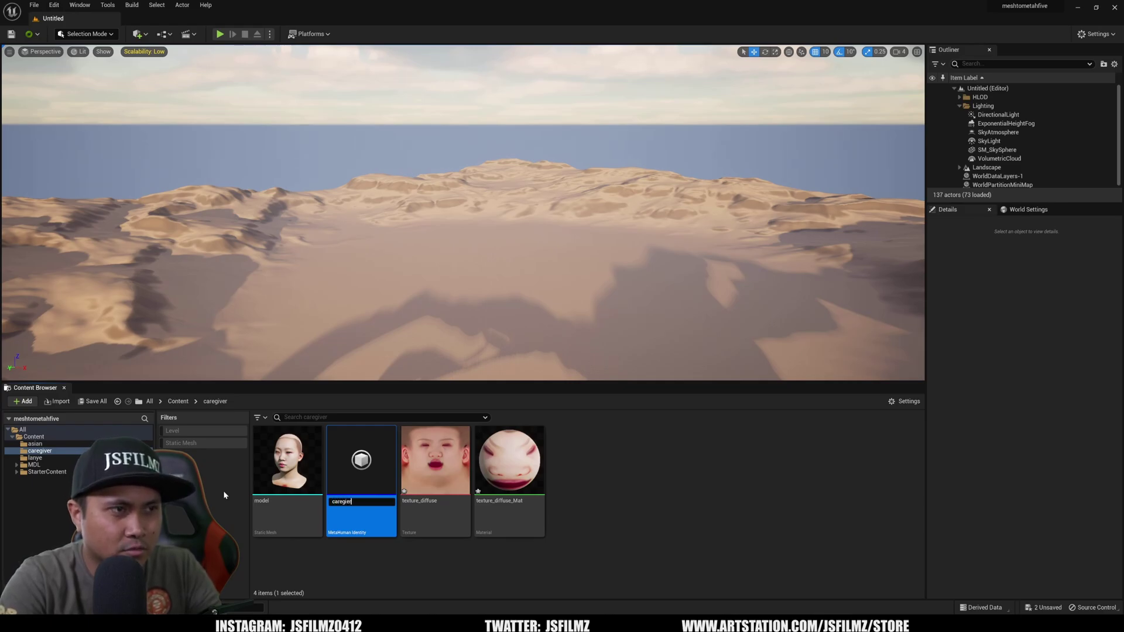
key("Return")
Open the new MetaHuman Identity and create its components from the static mesh named model.
double_click(265, 444)
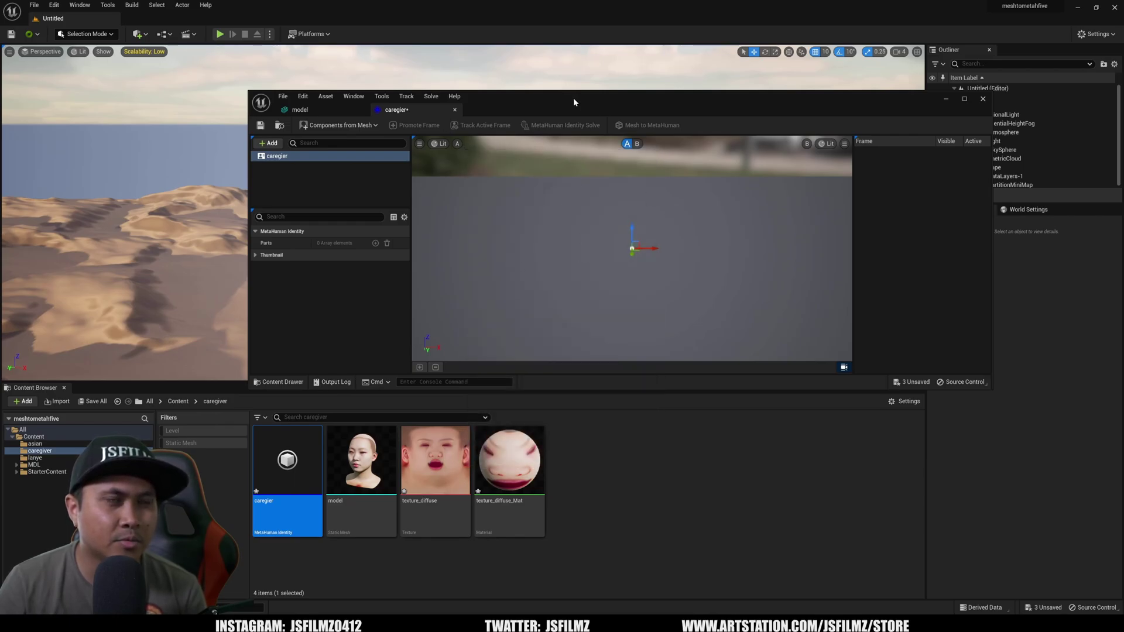
left_click(320, 126)
type("mod")
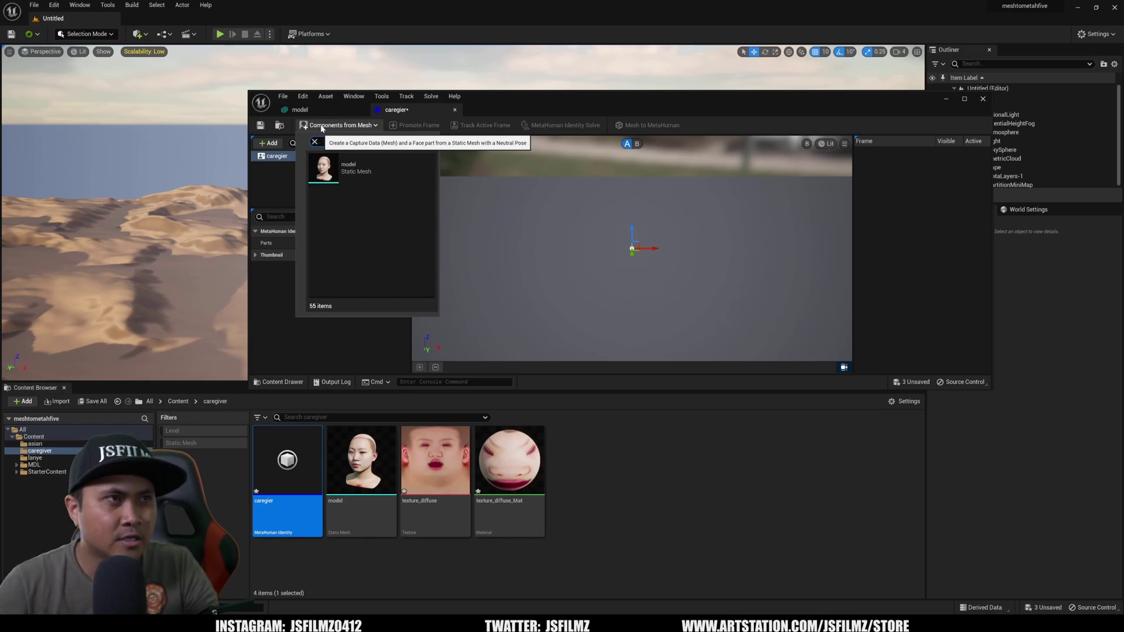
left_click(362, 176)
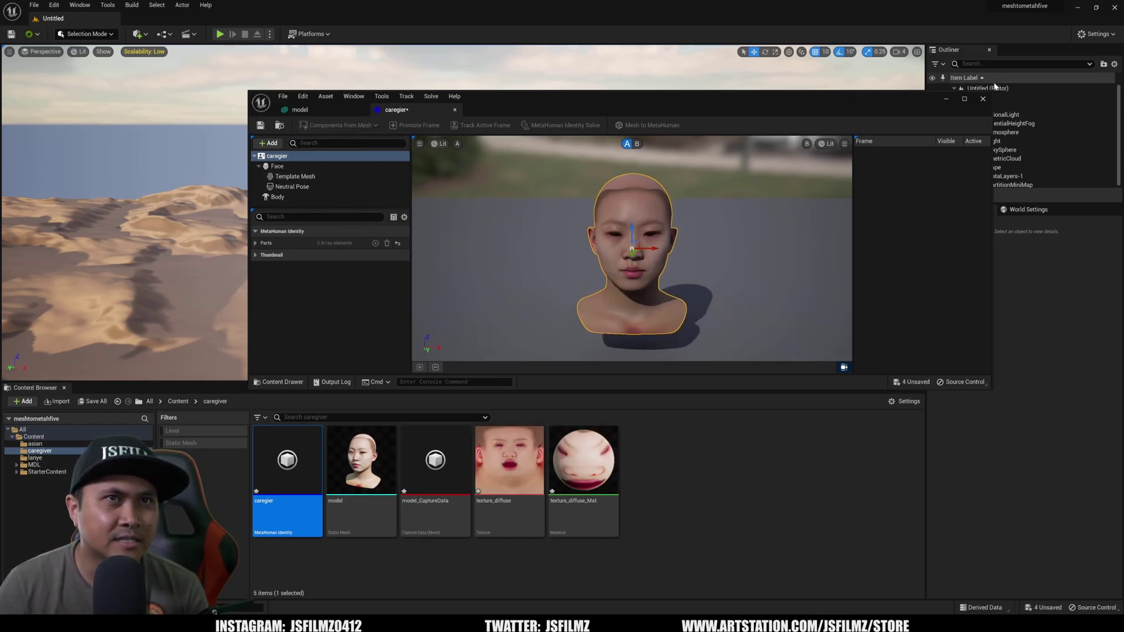
Frame the face front-on for the Neutral Pose, set view A to Unlit, and promote a frame.
left_click(965, 99)
scroll(576, 379, "up", 3)
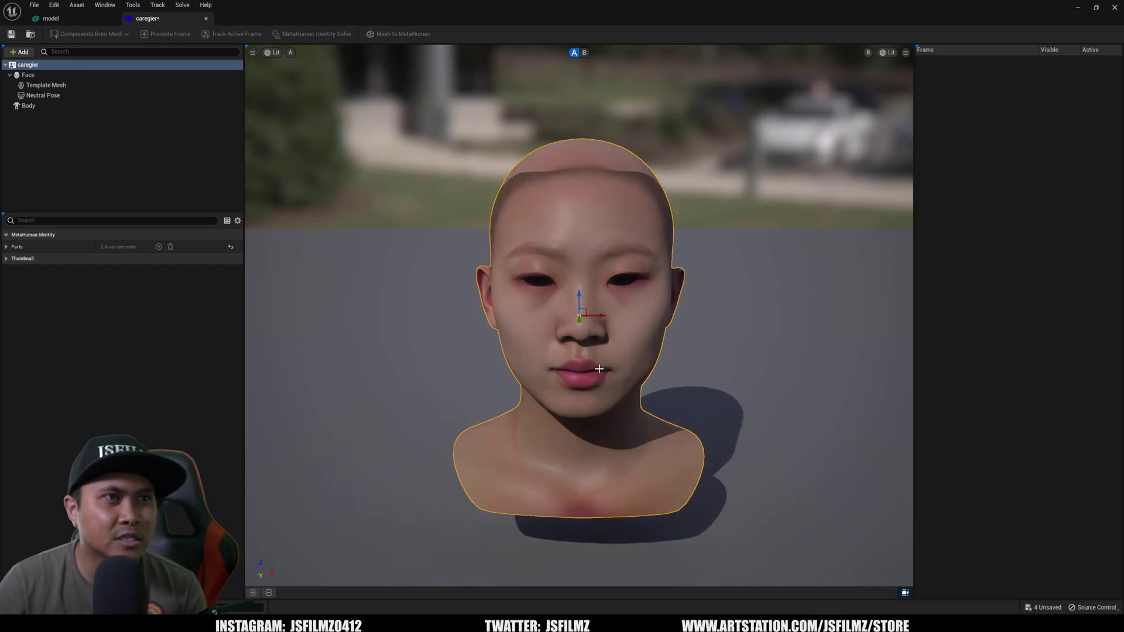
scroll(746, 369, "up", 2)
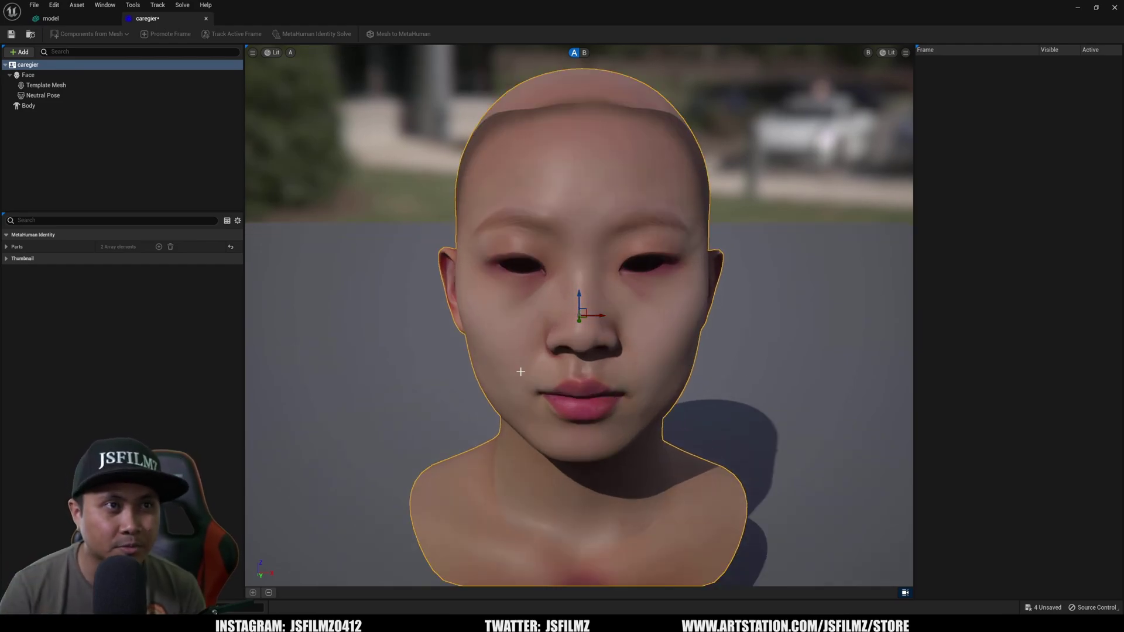
left_click(482, 370)
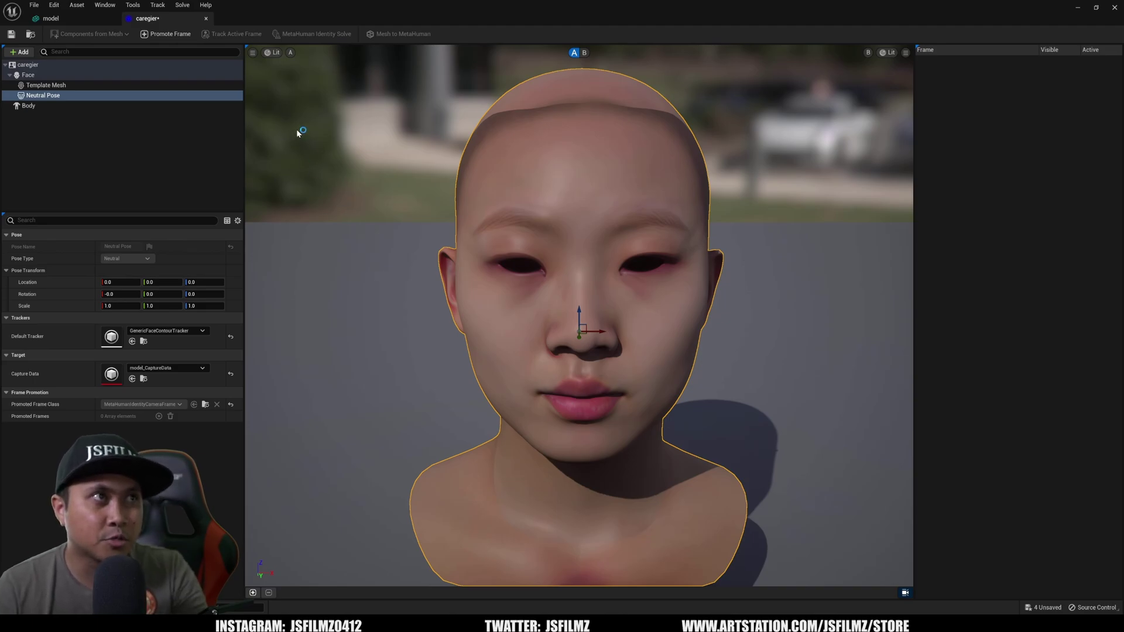
left_click(271, 52)
left_click(293, 85)
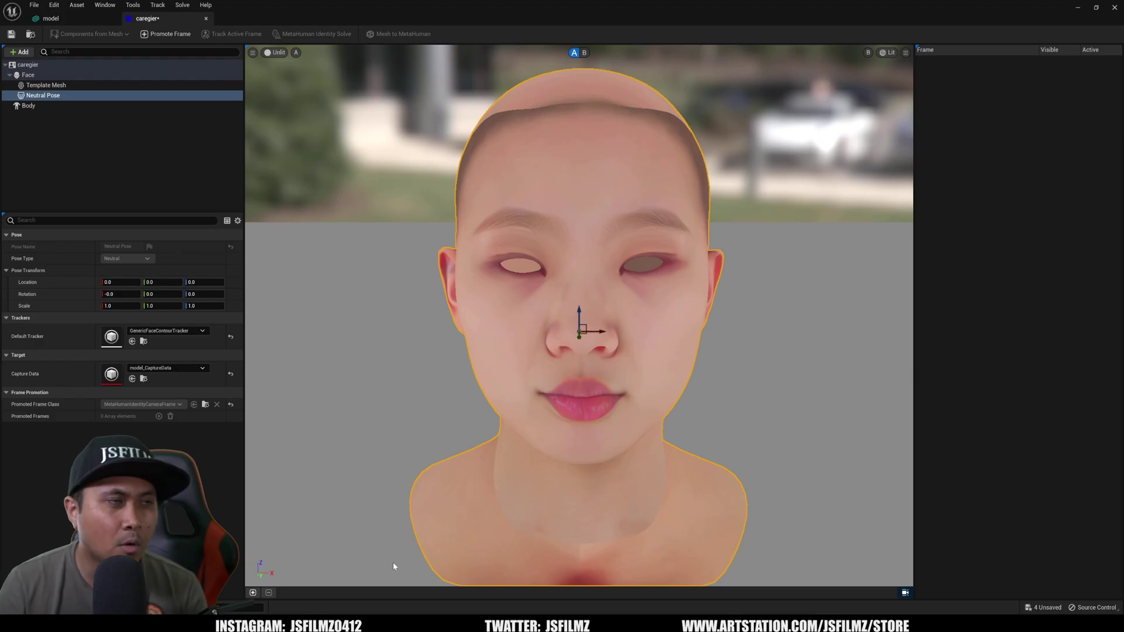
left_click(253, 593)
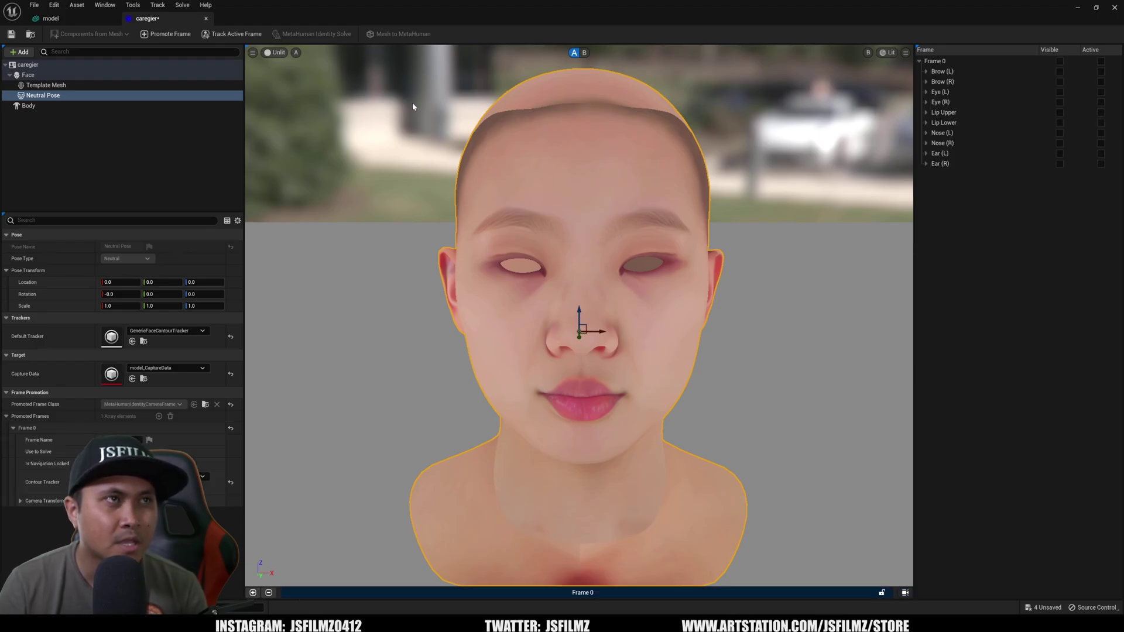
Track the face contour markers on the promoted Frame 0, keeping its camera locked.
left_click(233, 34)
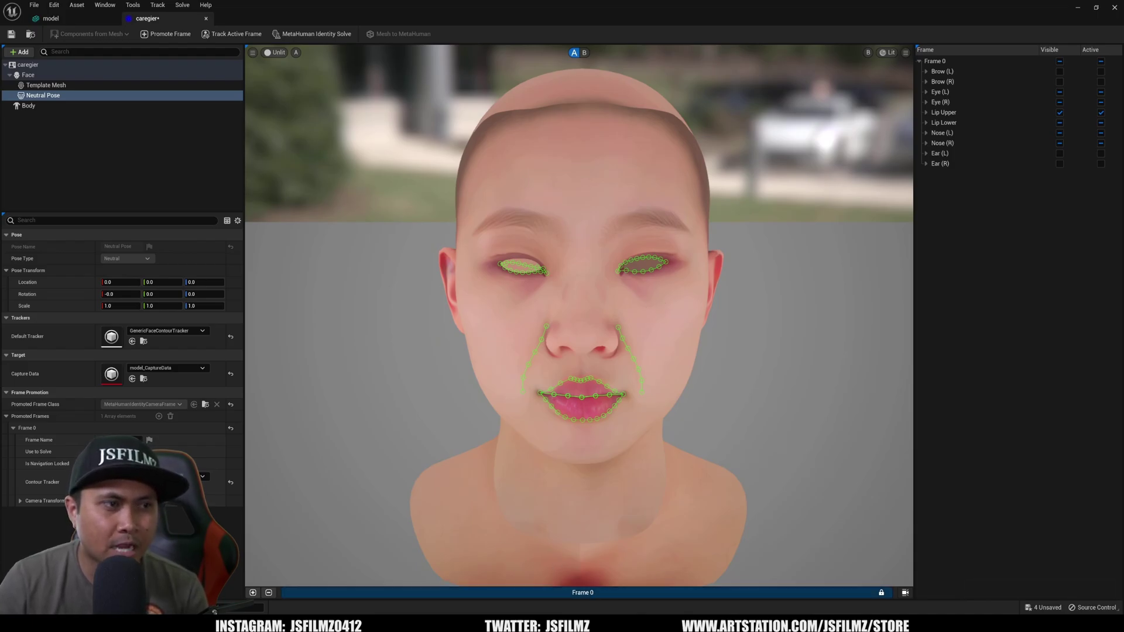
right_click(586, 595)
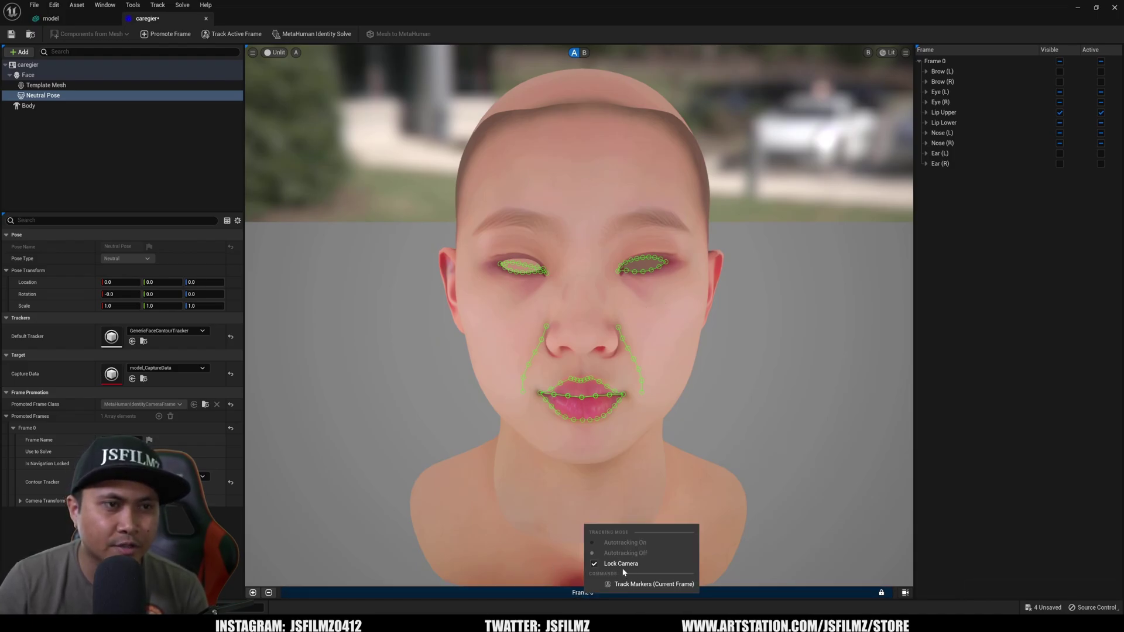
left_click(651, 329)
Reposition the misplaced upper-lid and inner-corner markers of the character's right eye along the edge of the eye opening.
scroll(530, 270, "up", 8)
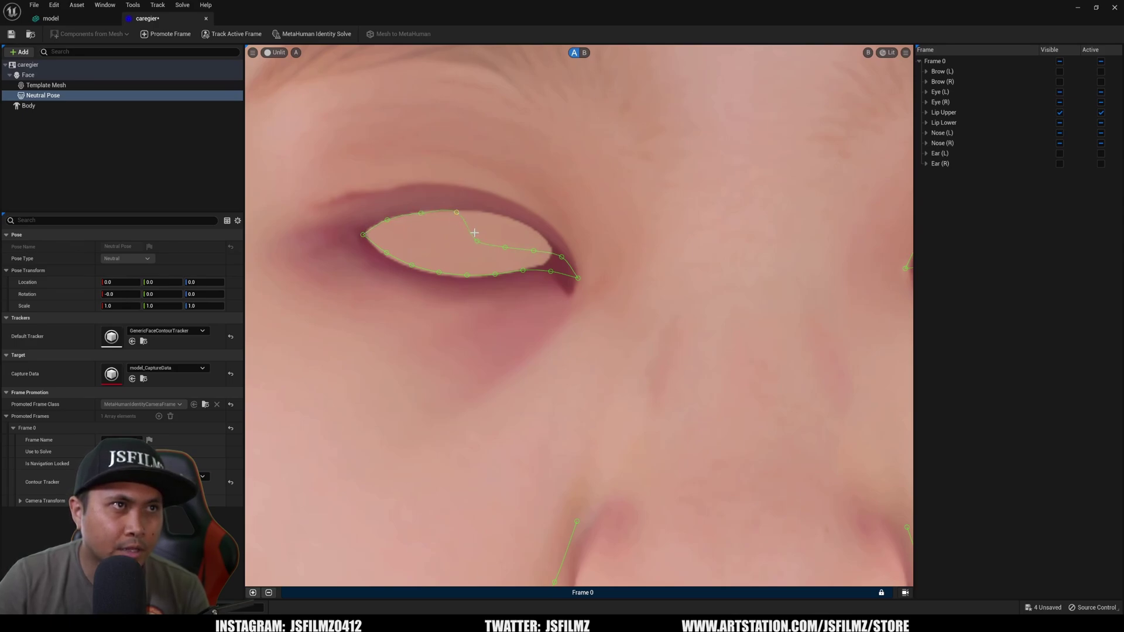
left_click_drag(478, 241, 495, 214)
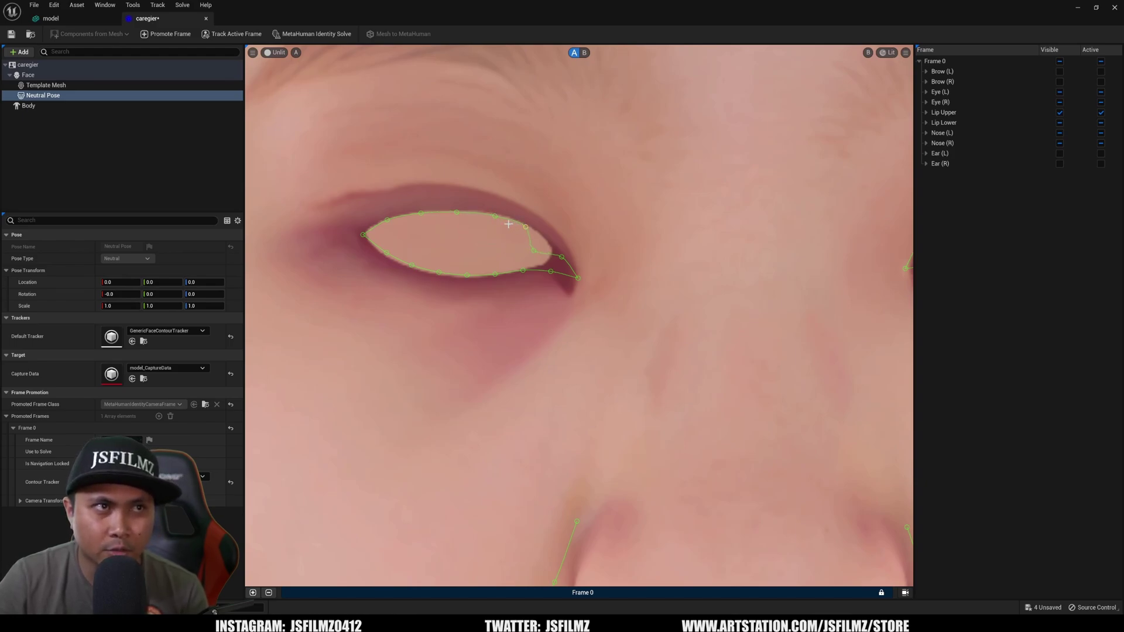
left_click_drag(534, 251, 547, 240)
mouse_move(550, 271)
left_mouse_down()
mouse_move(561, 286)
mouse_move(551, 273)
left_mouse_up()
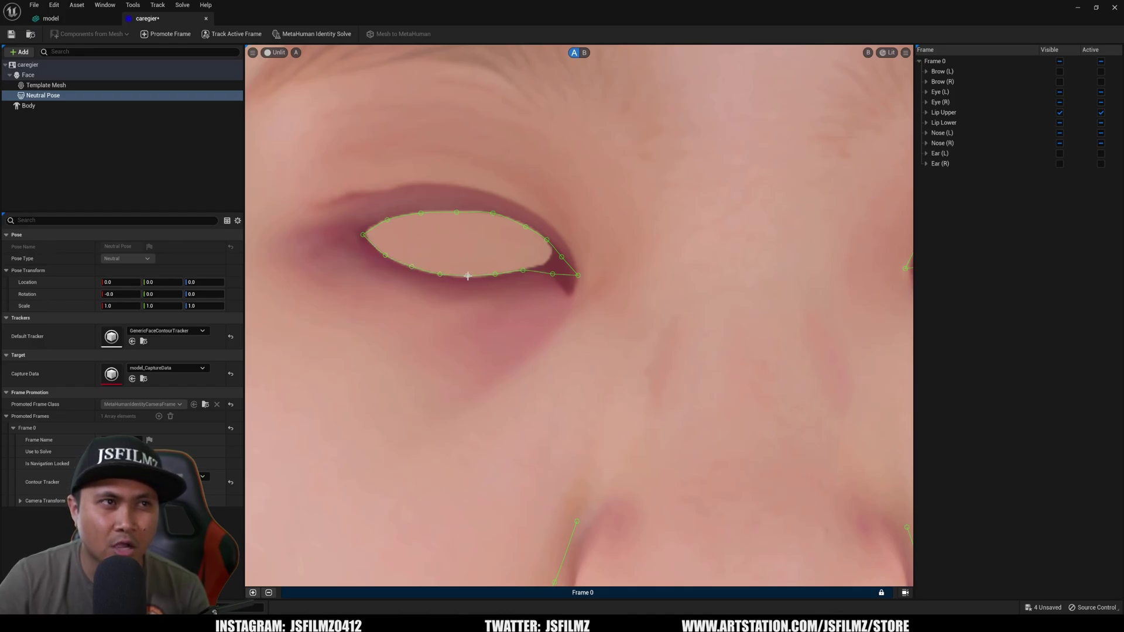
Move the inner-corner markers of the character's left eye down onto the tear duct and the adjoining upper lid edge.
scroll(479, 280, "down", 6)
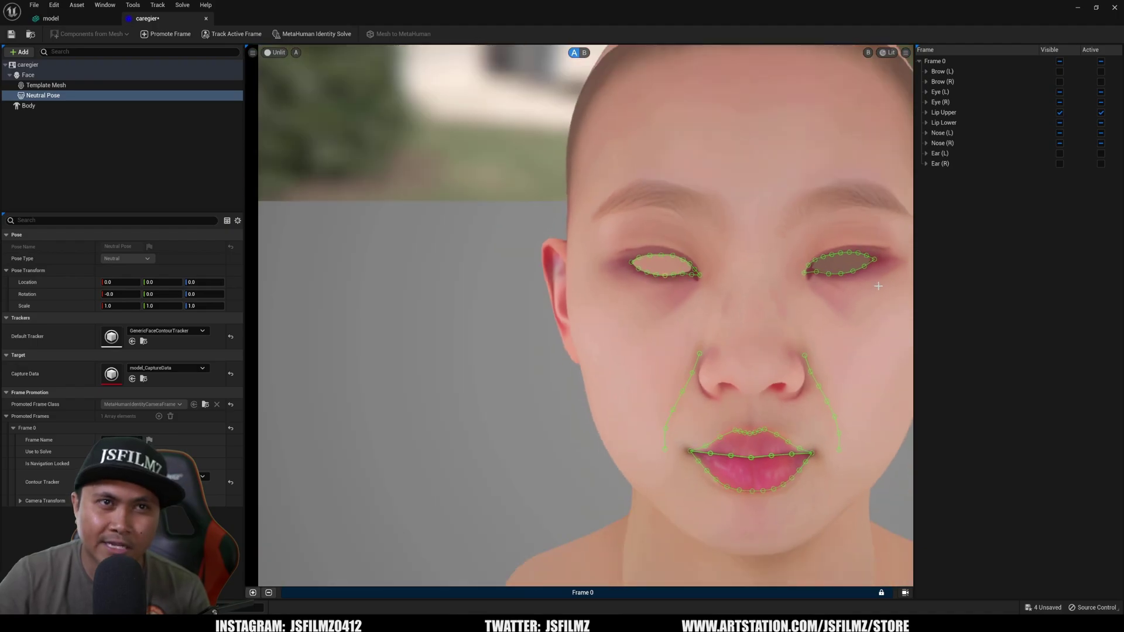
scroll(889, 277, "up", 5)
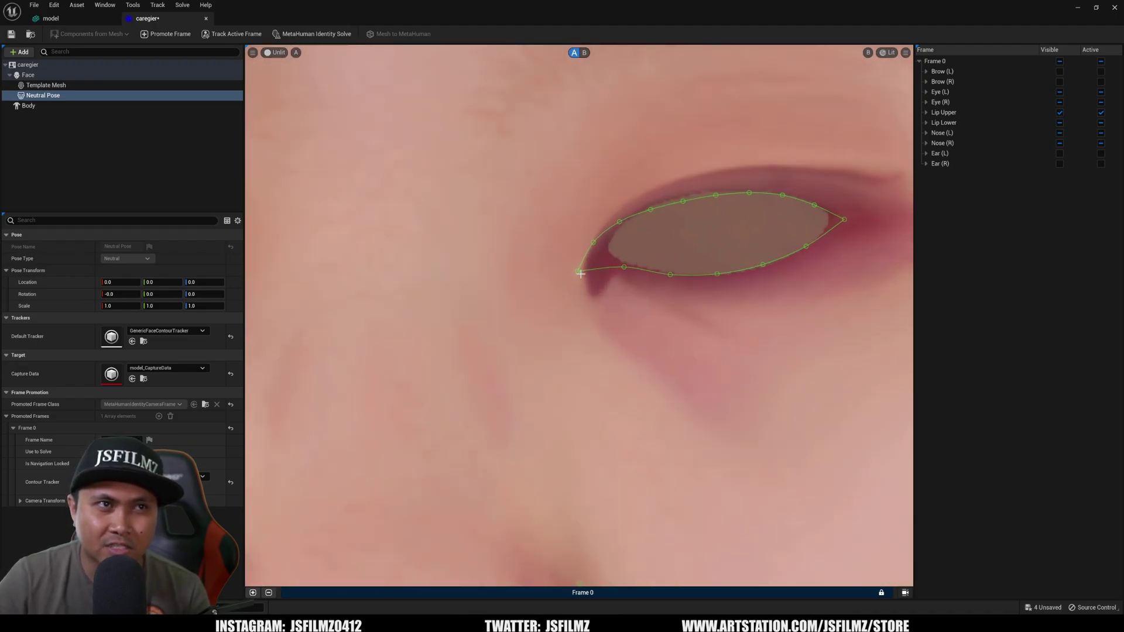
left_click_drag(578, 271, 593, 294)
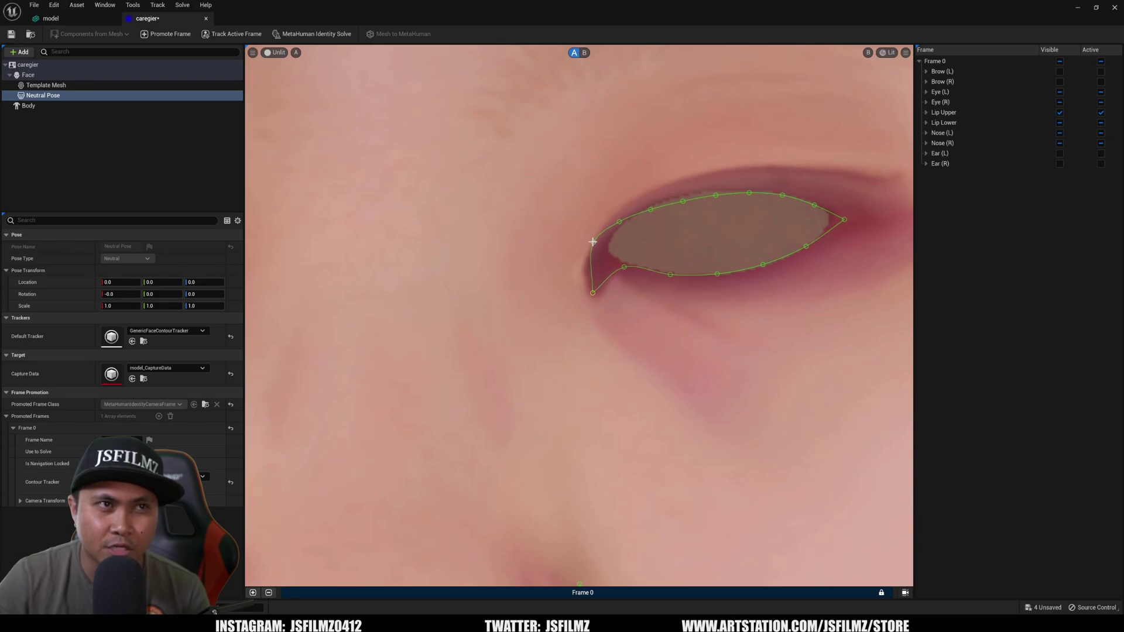
left_click_drag(592, 241, 589, 250)
left_click_drag(596, 294, 588, 293)
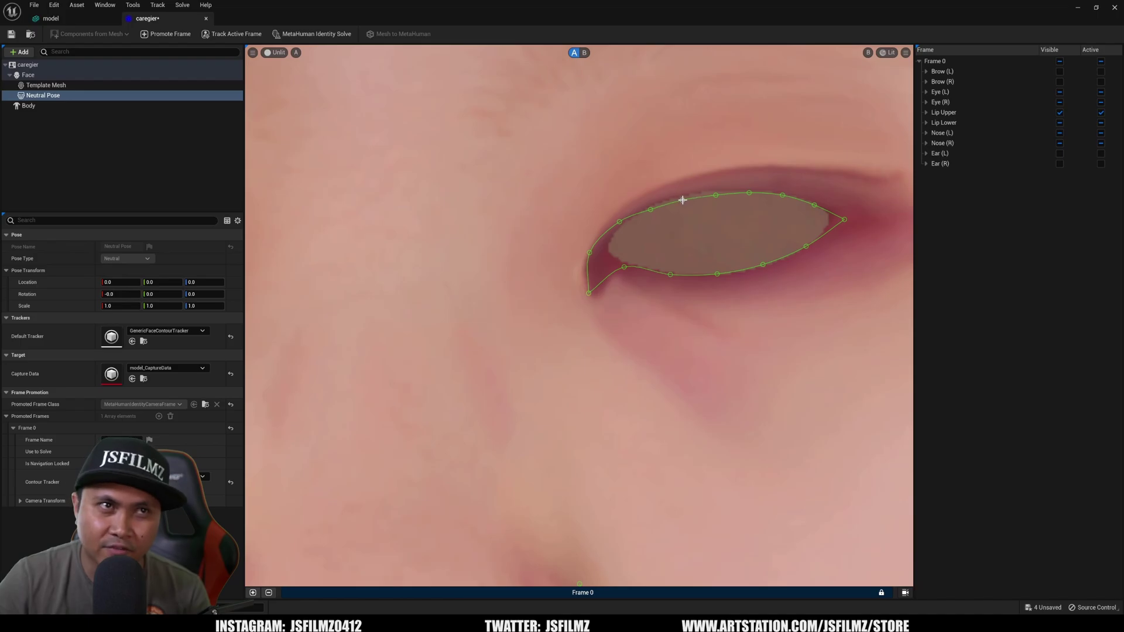
Check the lip contour markers up close and run MetaHuman Identity Solve.
scroll(712, 284, "down", 5)
scroll(643, 523, "up", 5)
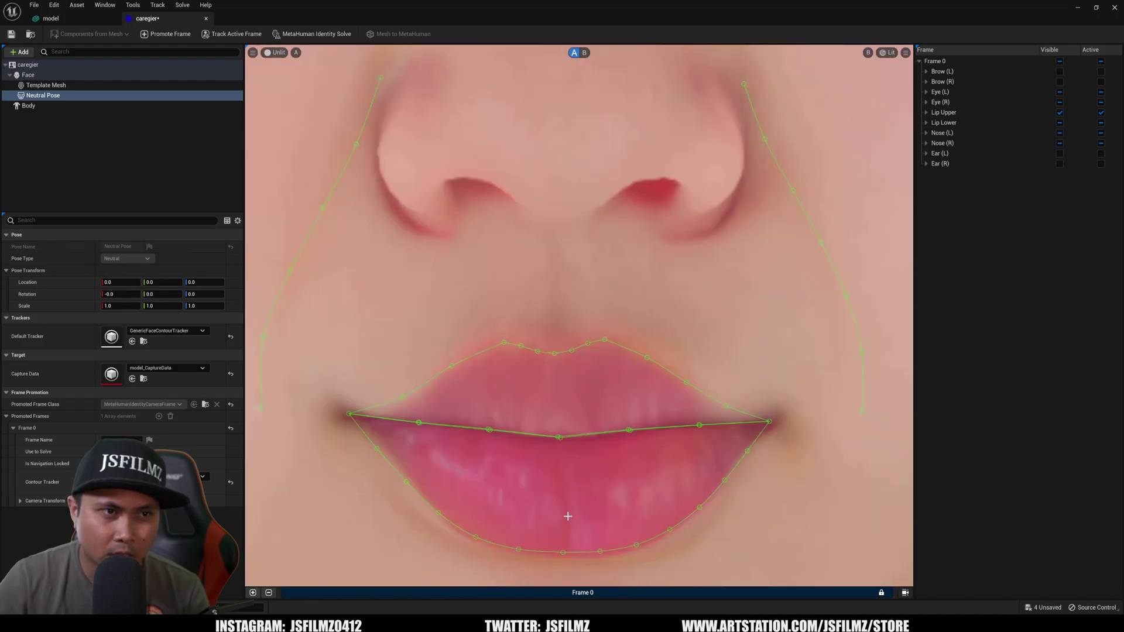
left_click_drag(626, 409, 631, 411)
left_click(536, 502)
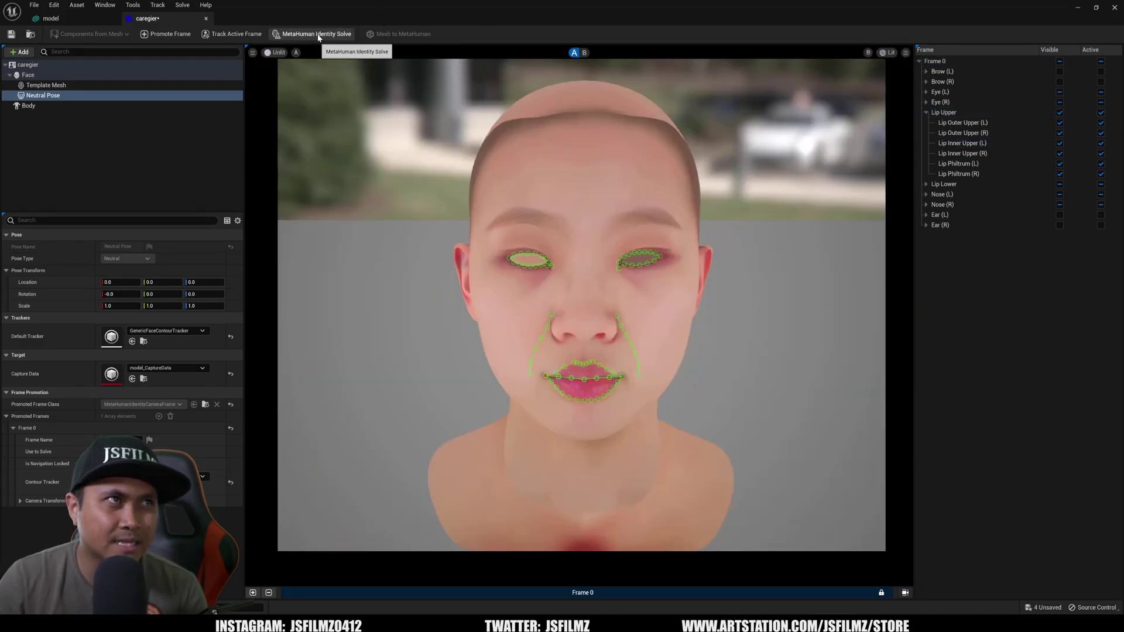
left_click(312, 34)
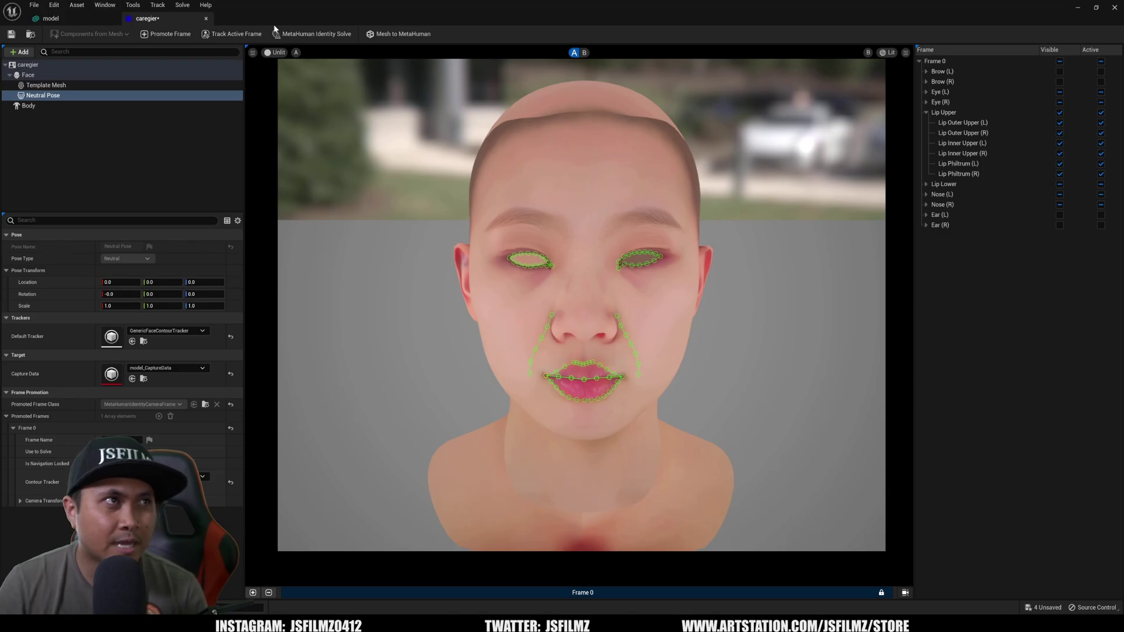
Choose the second body type in the second row for the Body component and run Mesh to MetaHuman.
left_click(36, 106)
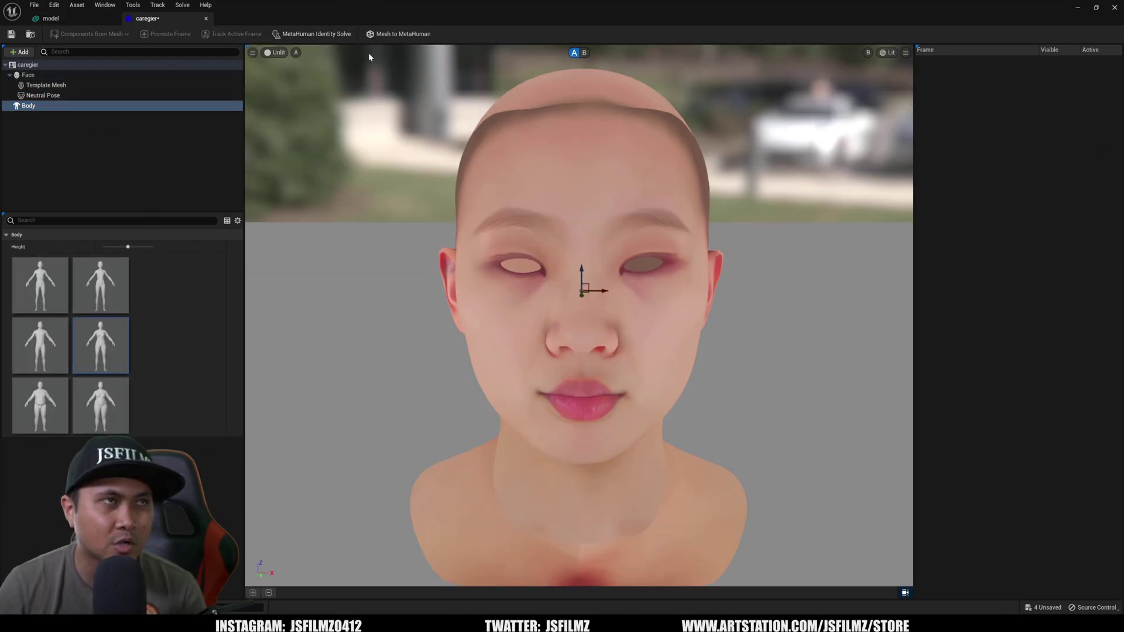
left_click(399, 34)
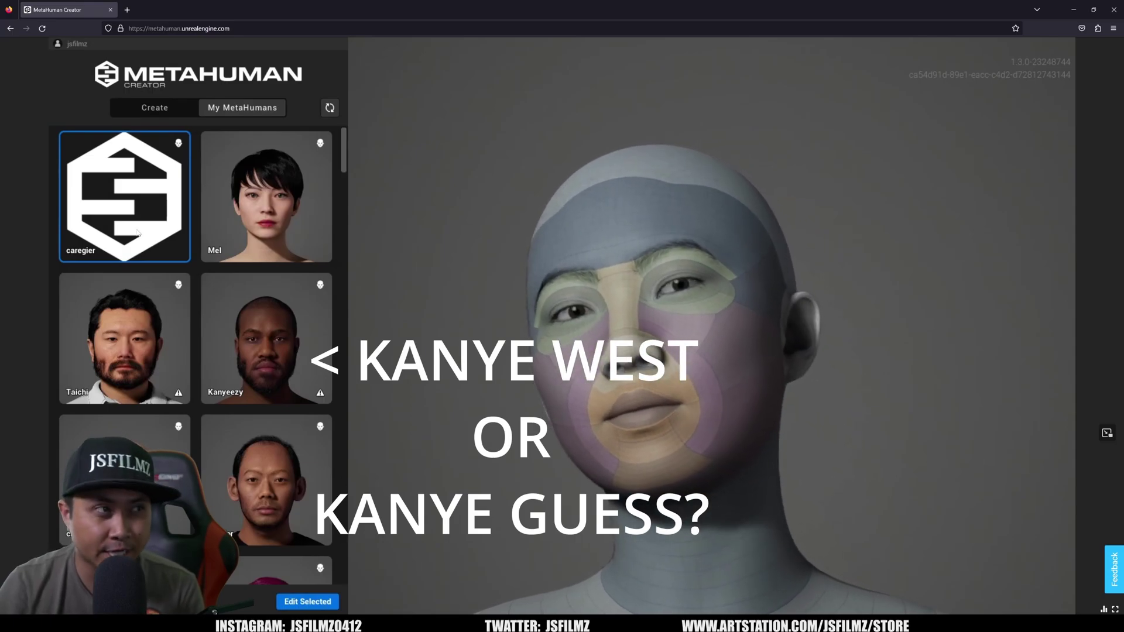
Open the caregier MetaHuman for editing in MetaHuman Creator and inspect its face up close.
left_click(308, 602)
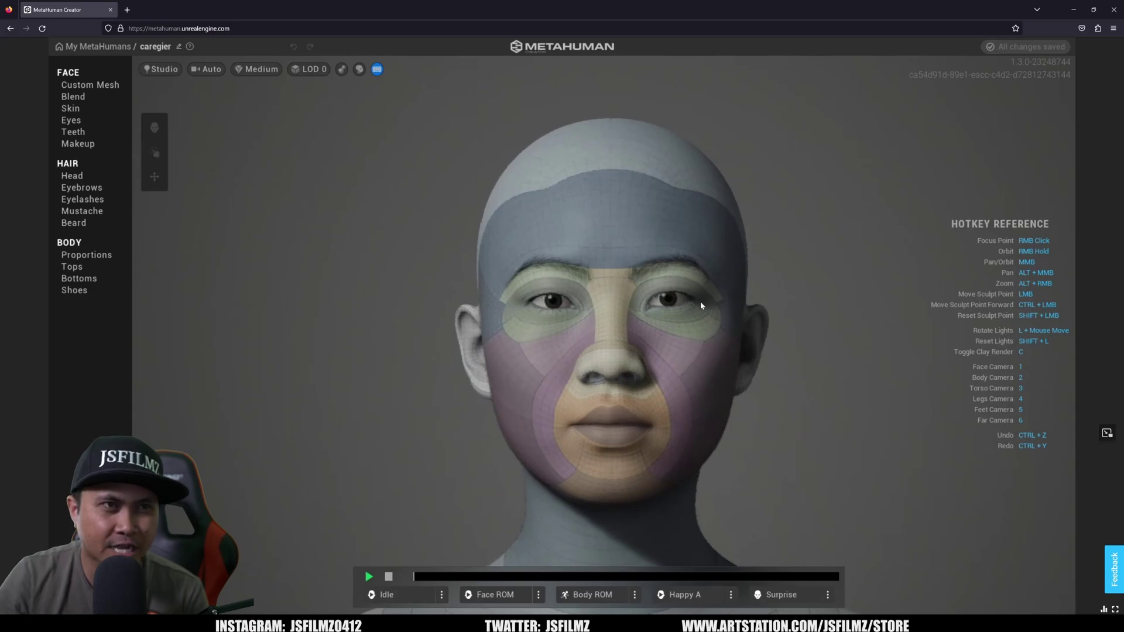
scroll(701, 301, "up", 5)
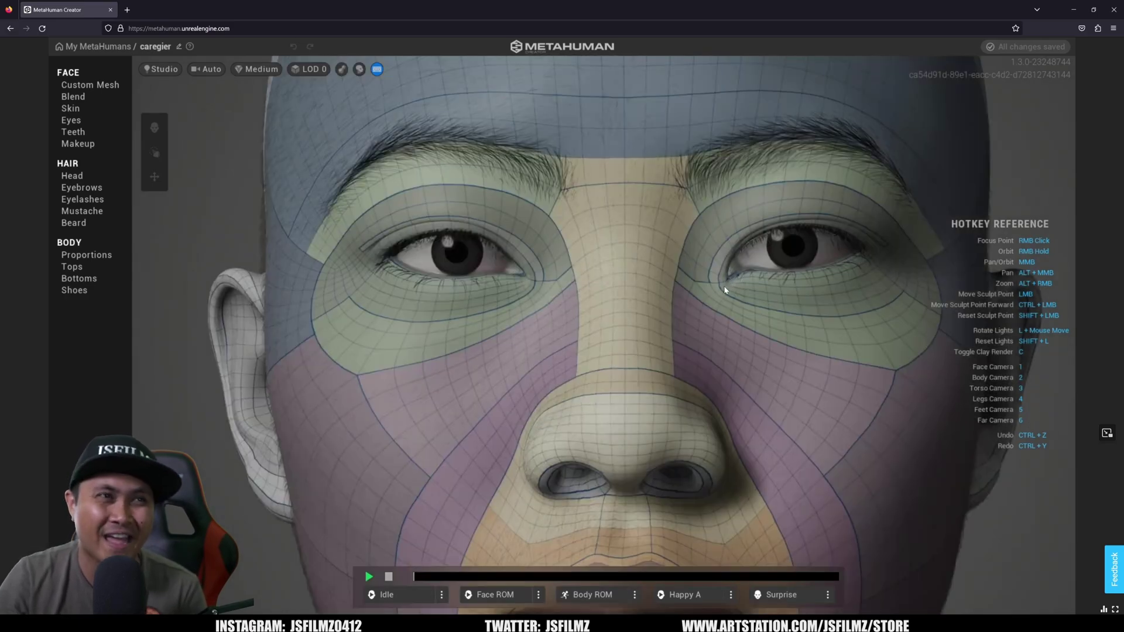
scroll(725, 290, "down", 5)
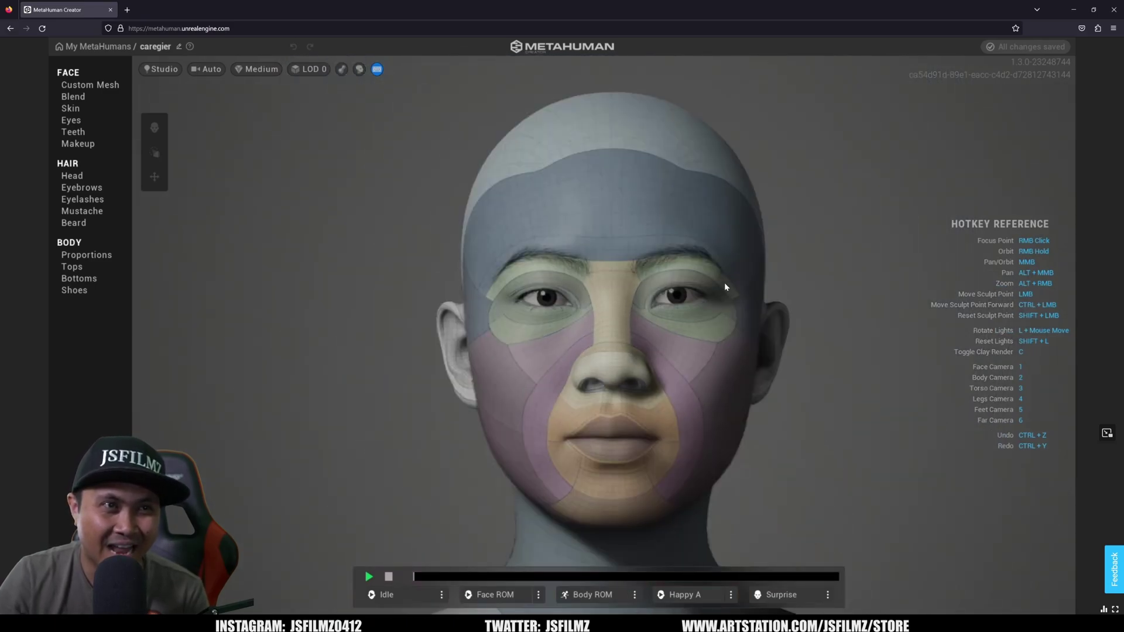
mouse_move(798, 326)
right_mouse_down()
mouse_move(644, 324)
mouse_move(789, 328)
right_mouse_up()
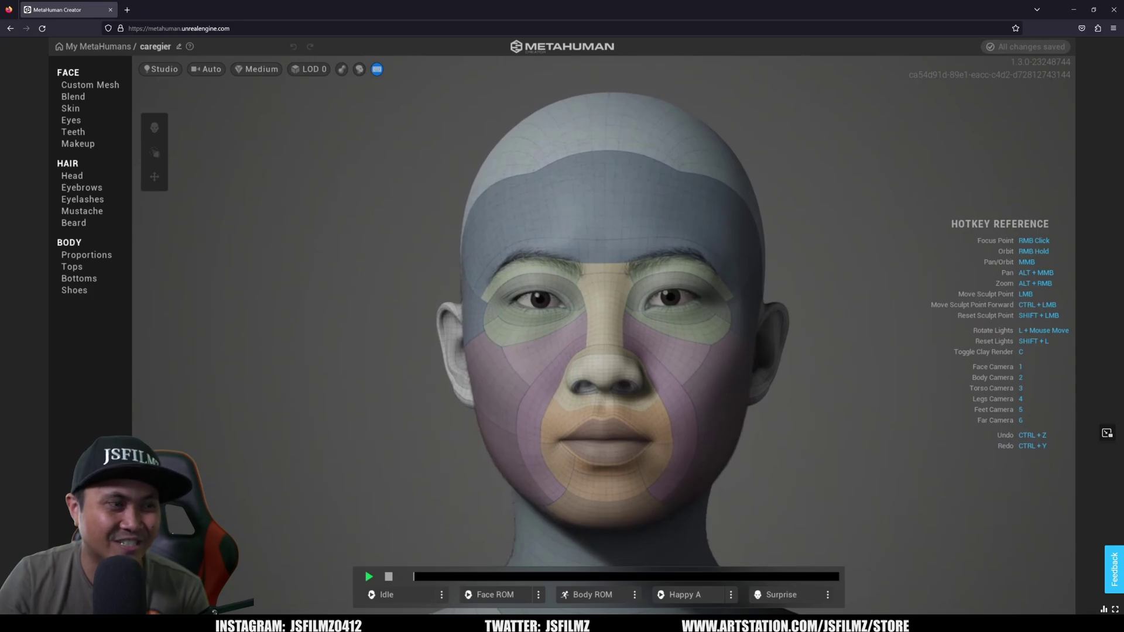
right_click_drag(671, 353, 733, 312)
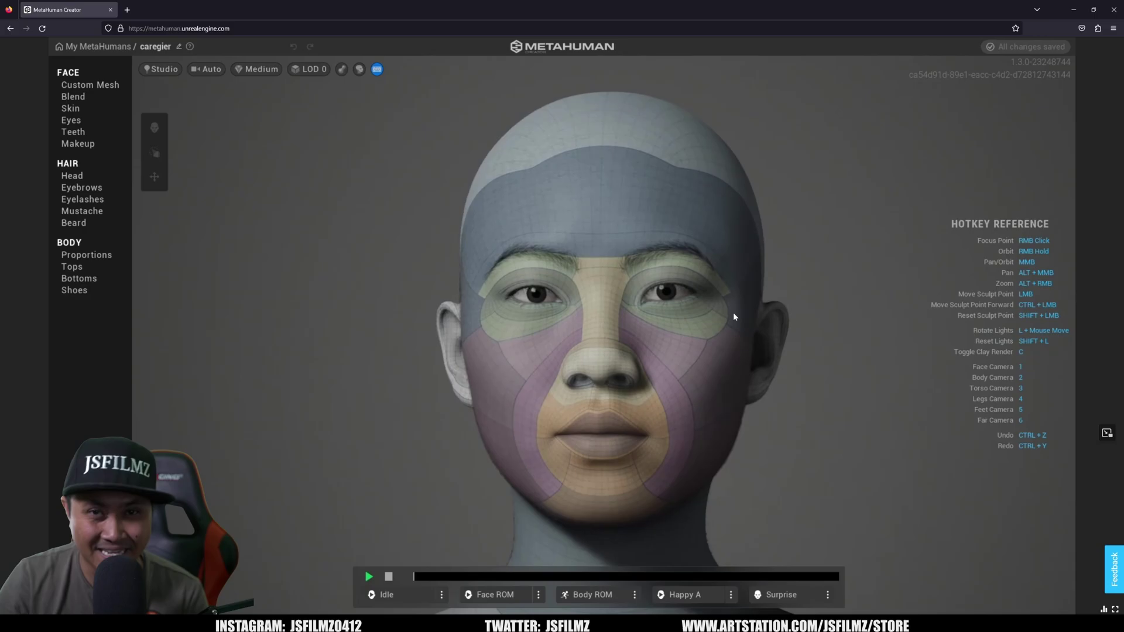
Open the face's Custom Mesh settings and take a closer look at the head.
left_click(88, 85)
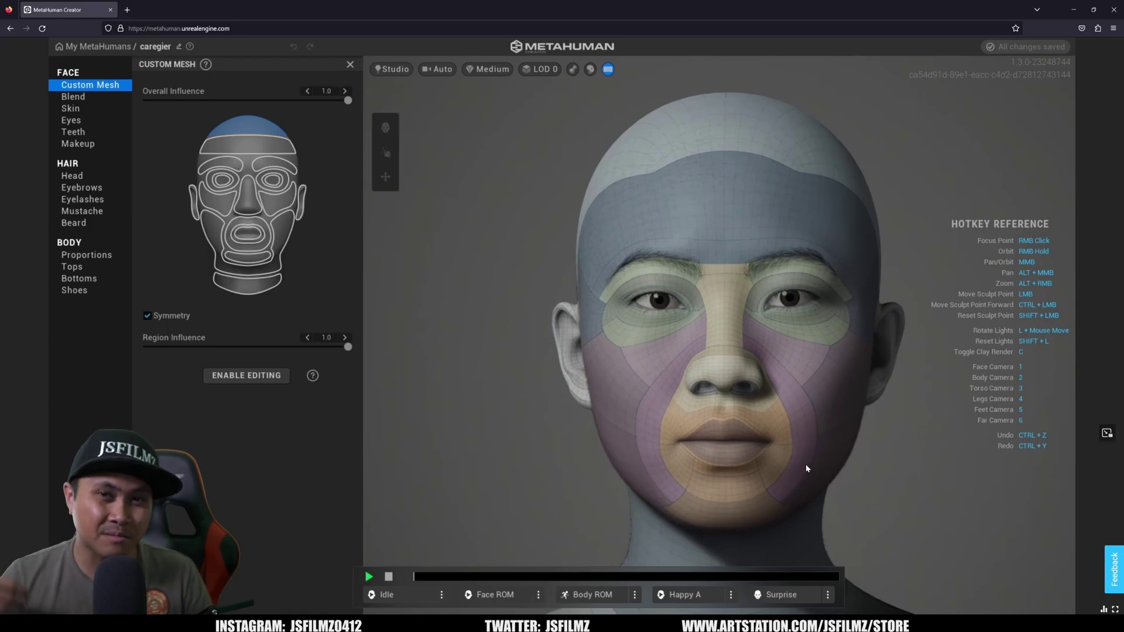
right_click_drag(762, 430, 764, 420)
scroll(759, 361, "up", 3)
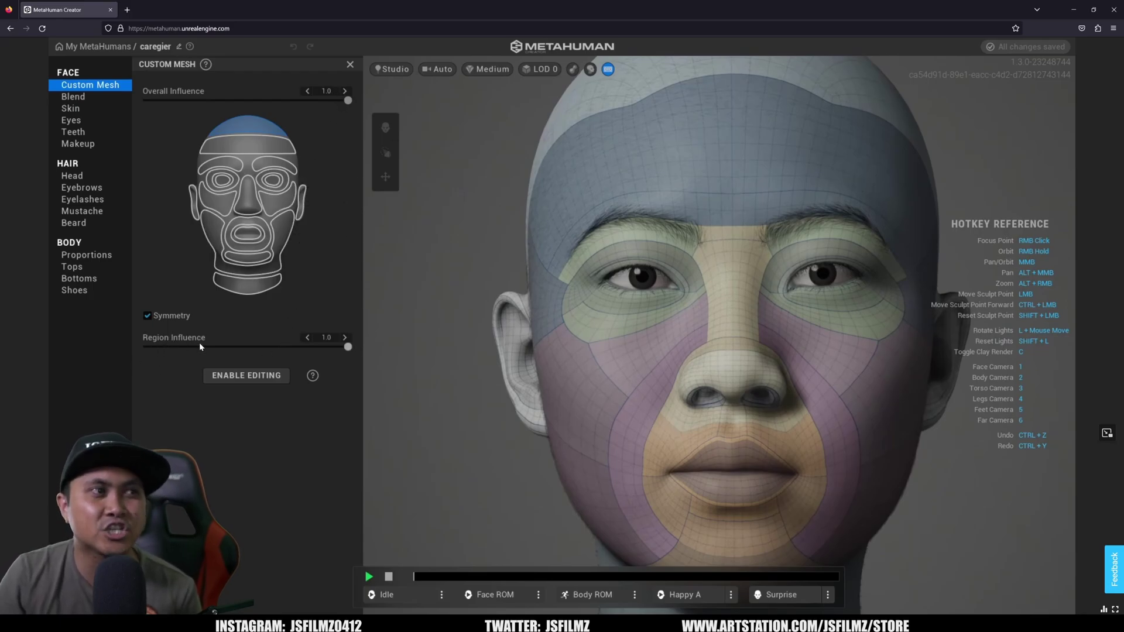
Preview the Face ROM animation, pause it on the wide-open mouth expression for inspection, and stop playback.
left_click(516, 595)
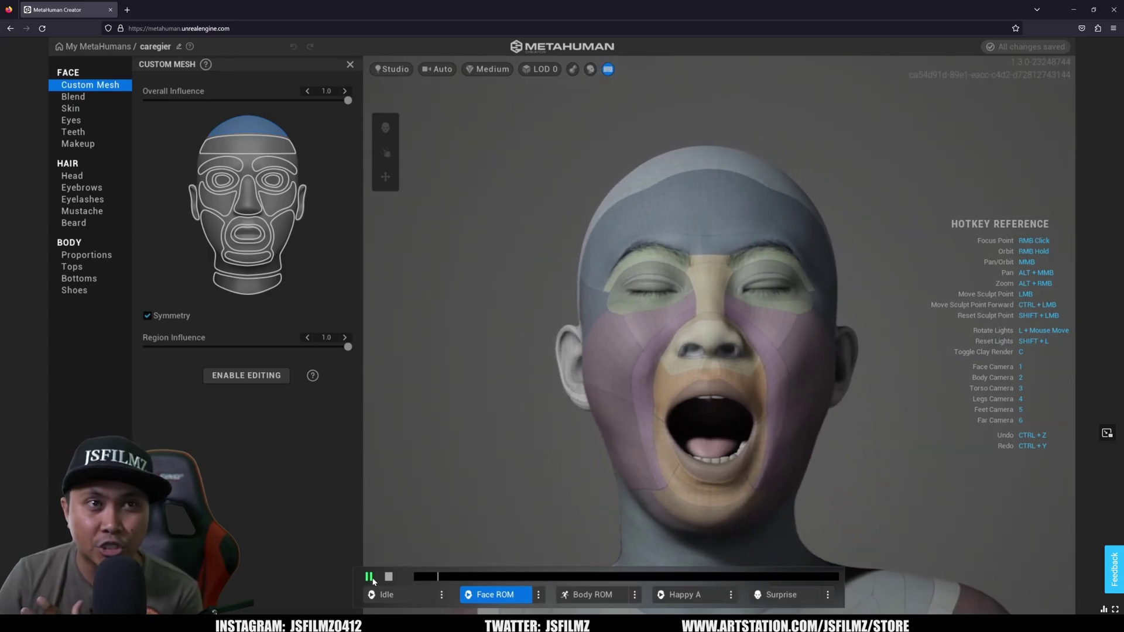
left_click(370, 578)
scroll(654, 424, "up", 2)
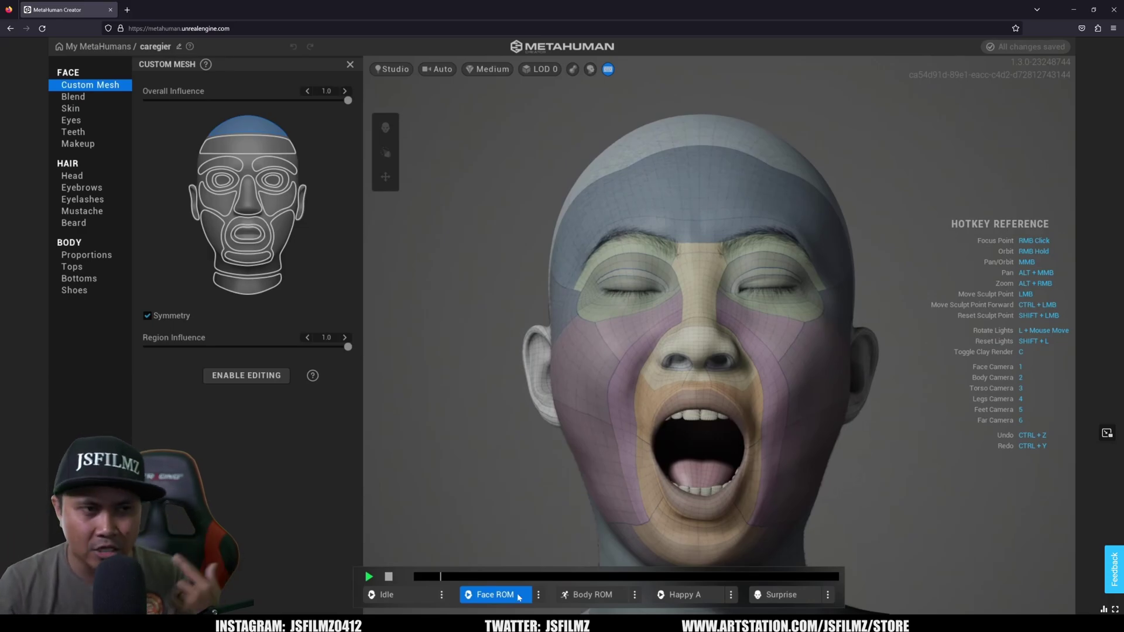
left_click(388, 578)
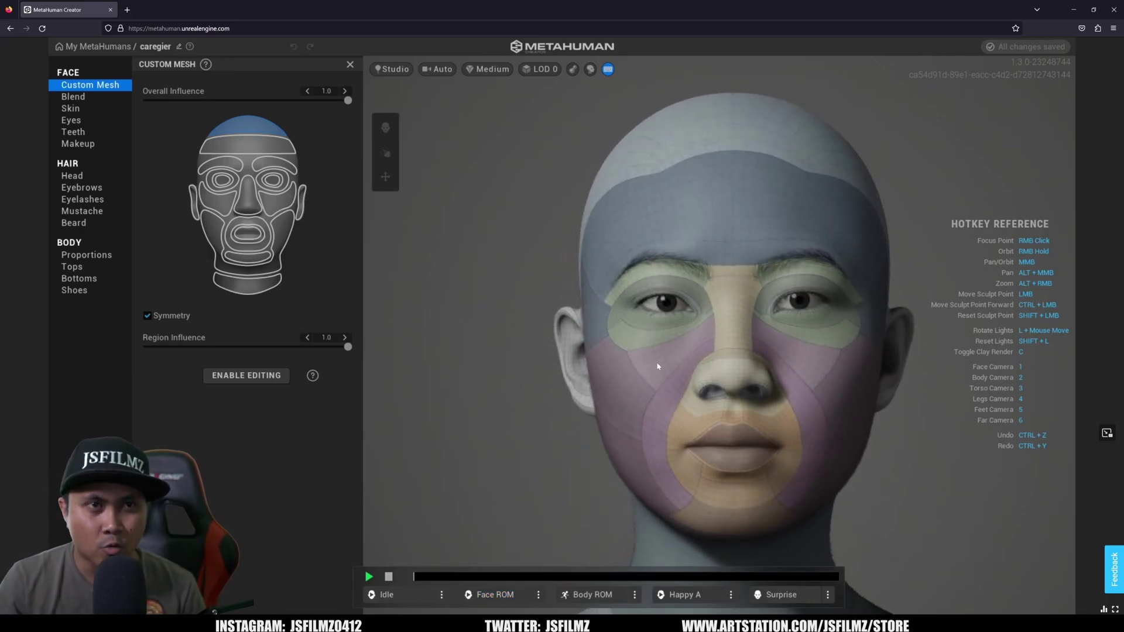
Set Region Influence to 0.0 for the inner eye and outer eye regions, keeping Symmetry enabled.
left_click(223, 180)
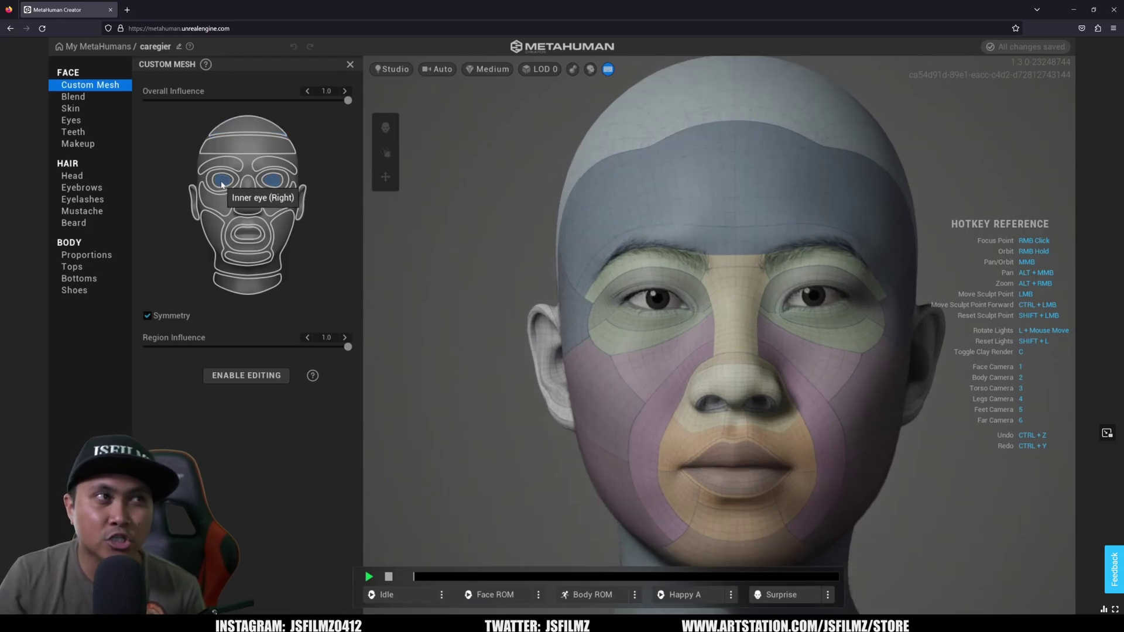
left_click_drag(348, 350, 1, 361)
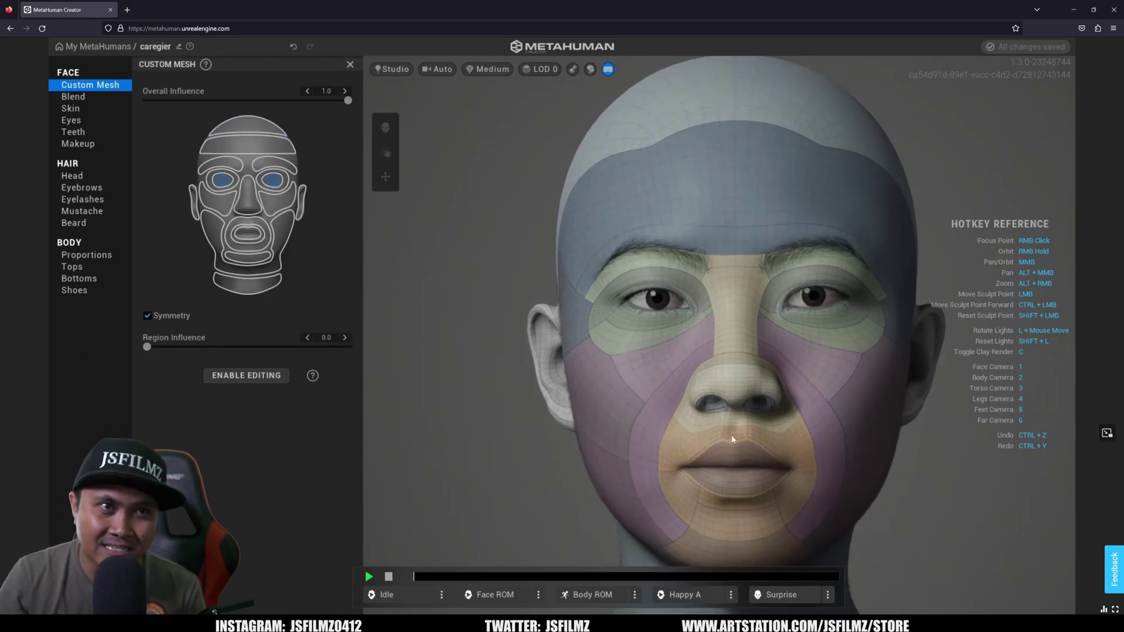
scroll(779, 363, "up", 3)
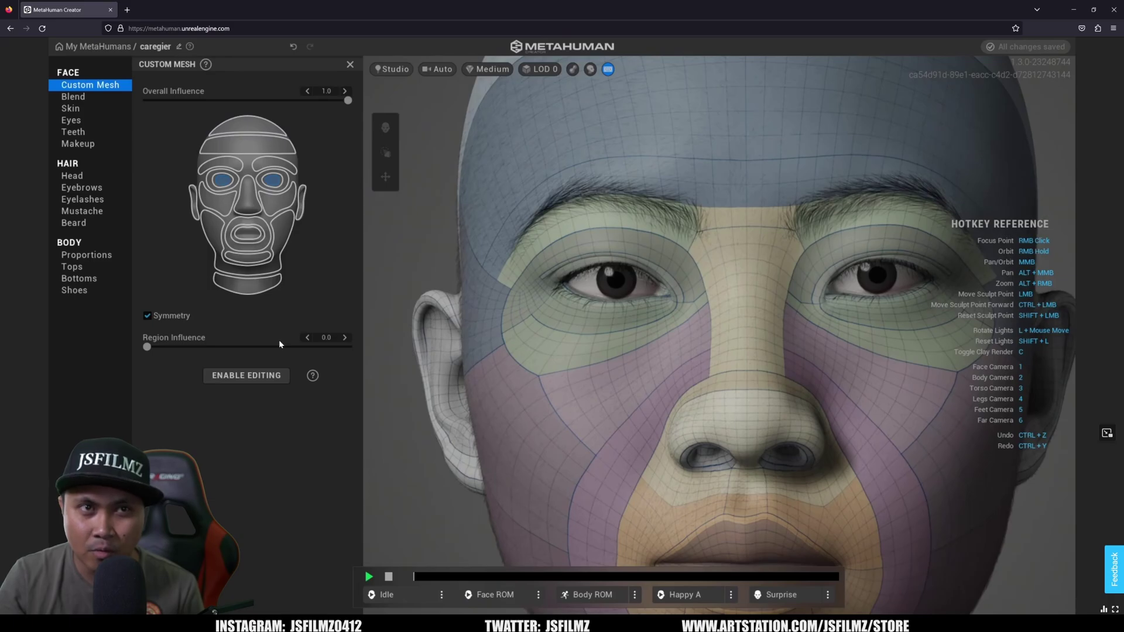
mouse_move(148, 349)
left_mouse_down()
mouse_move(381, 356)
mouse_move(141, 348)
left_mouse_up()
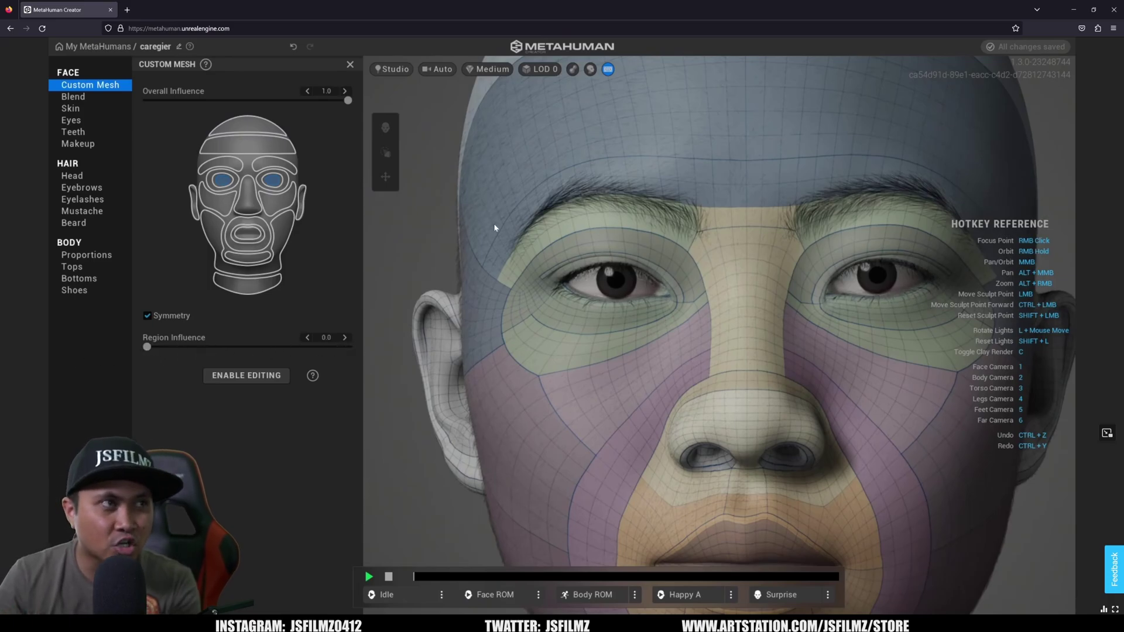
left_click(238, 180)
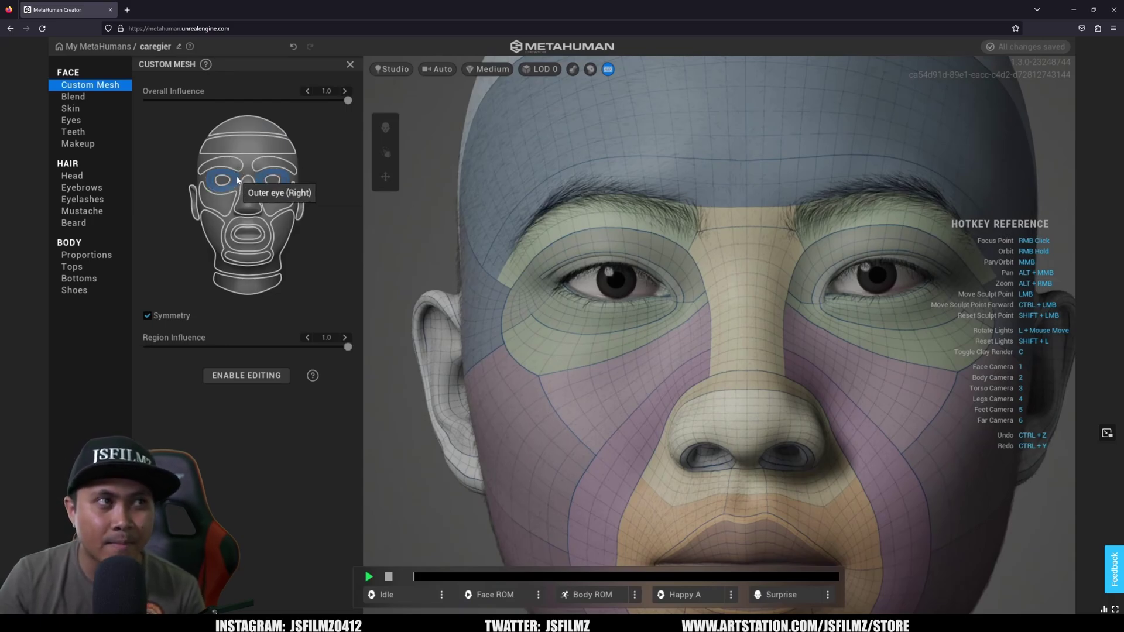
left_click_drag(348, 347, 1, 351)
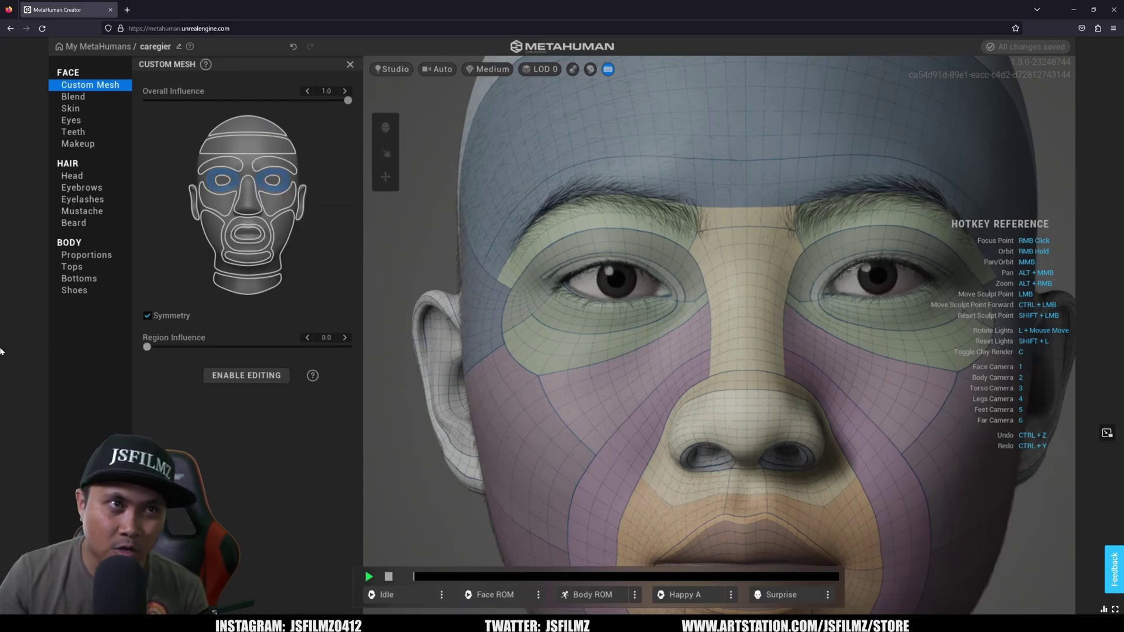
Lower the inner mouth's Region Influence and set the surrounding mouth region's Region Influence to 0.0.
left_click(247, 239)
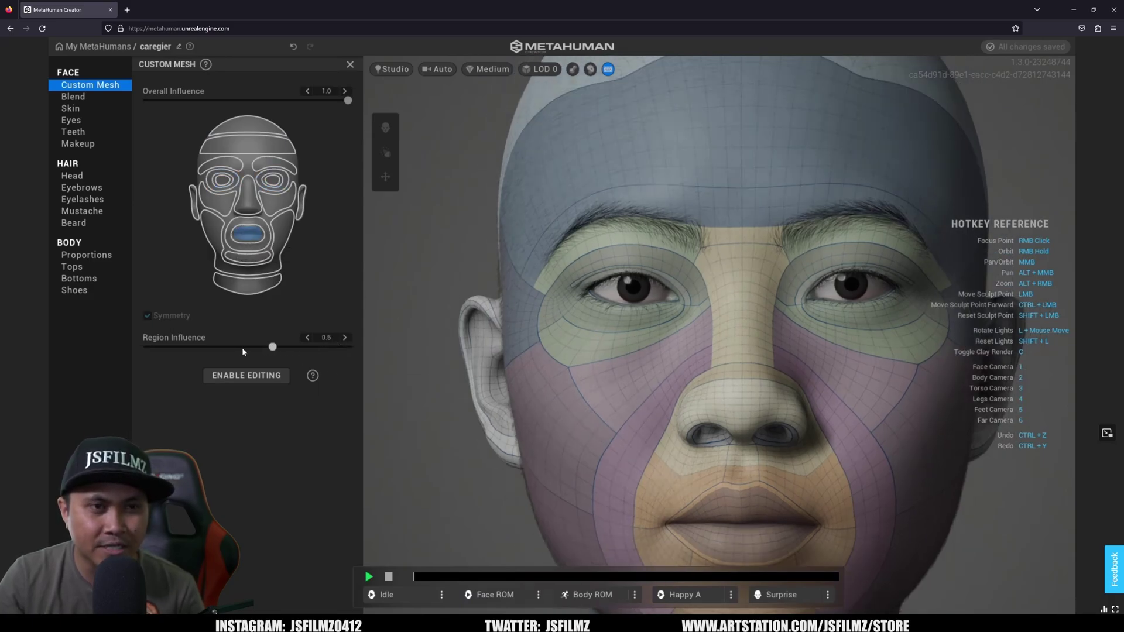
left_click(257, 246)
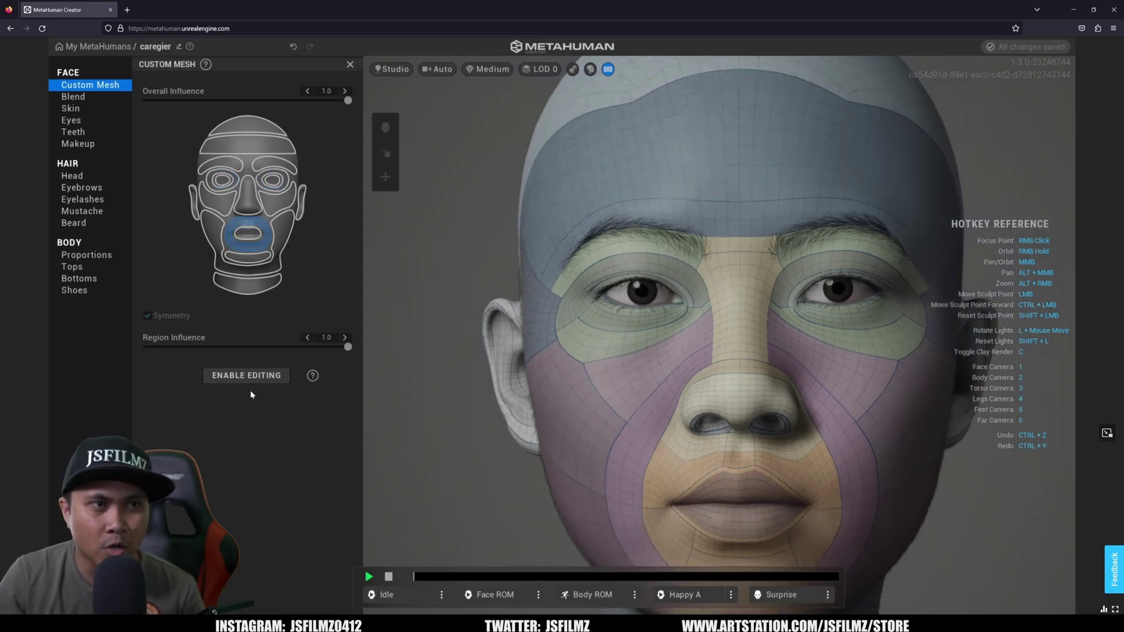
left_click_drag(344, 350, 240, 353)
left_click_drag(125, 351, 38, 351)
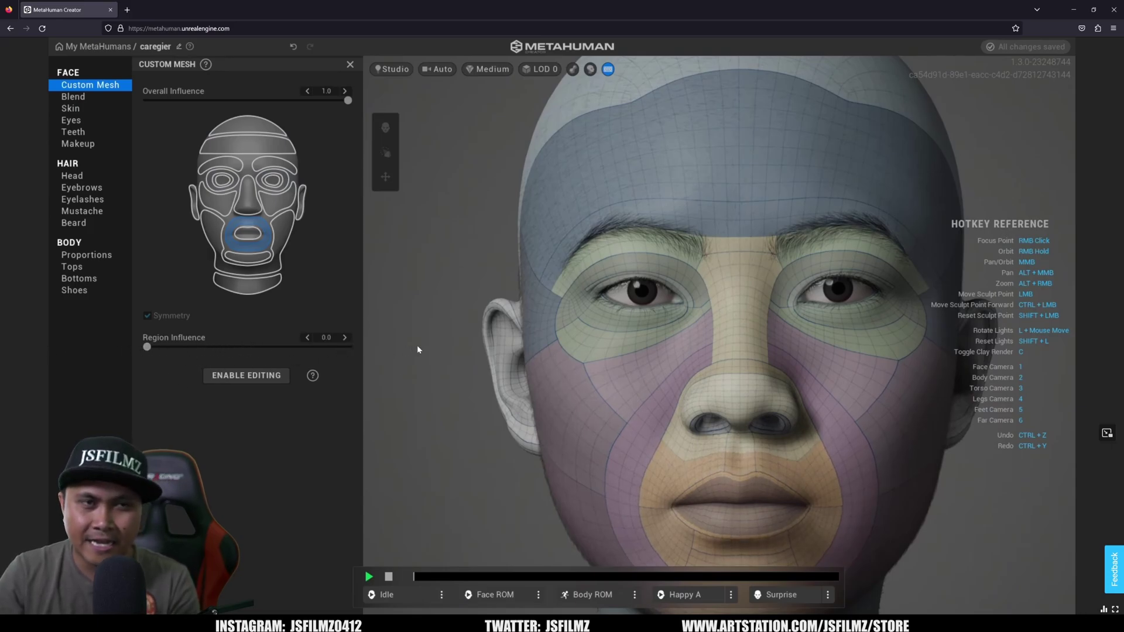
Inspect the head from the front and side, lower Overall Influence to 0.0, and restore it to 1.0.
scroll(605, 365, "down", 3)
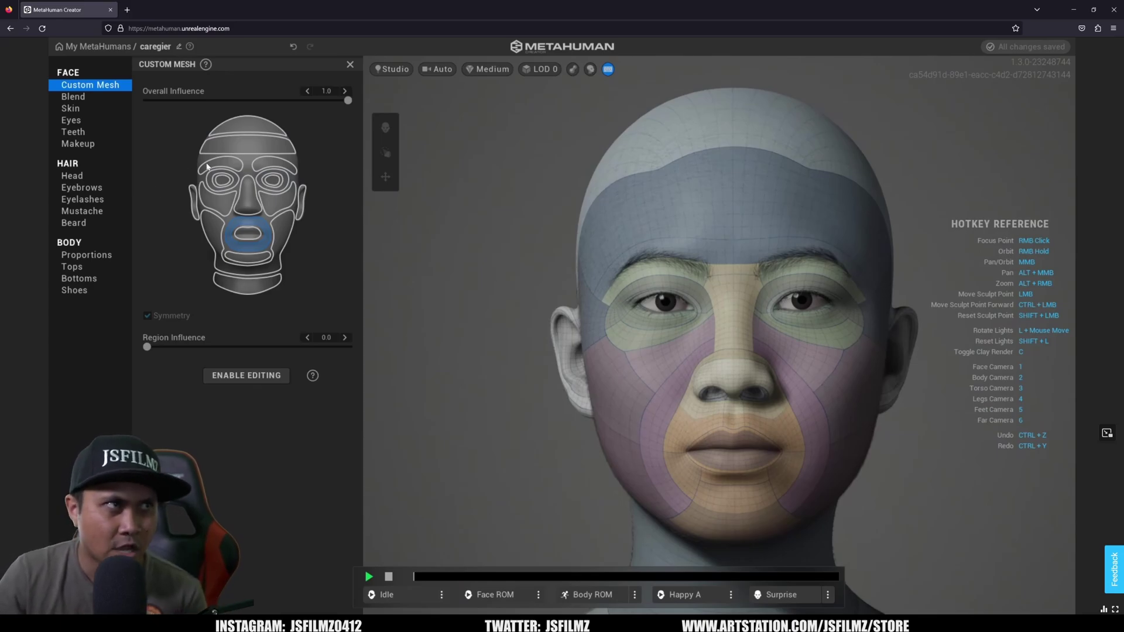
right_click_drag(903, 346, 563, 333)
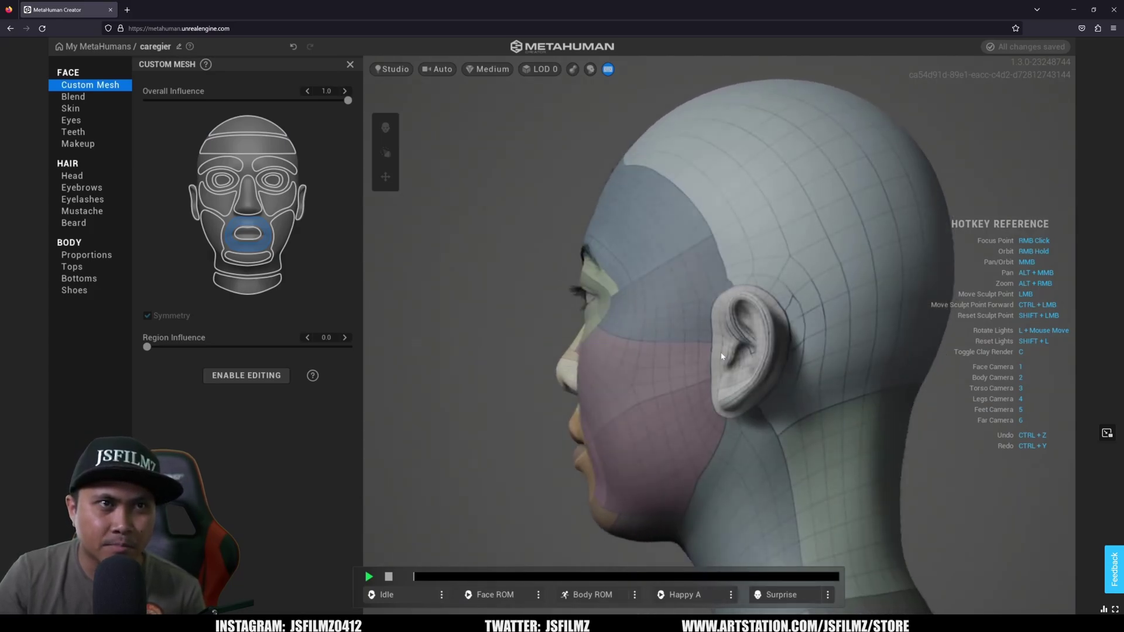
right_click_drag(722, 356, 939, 357)
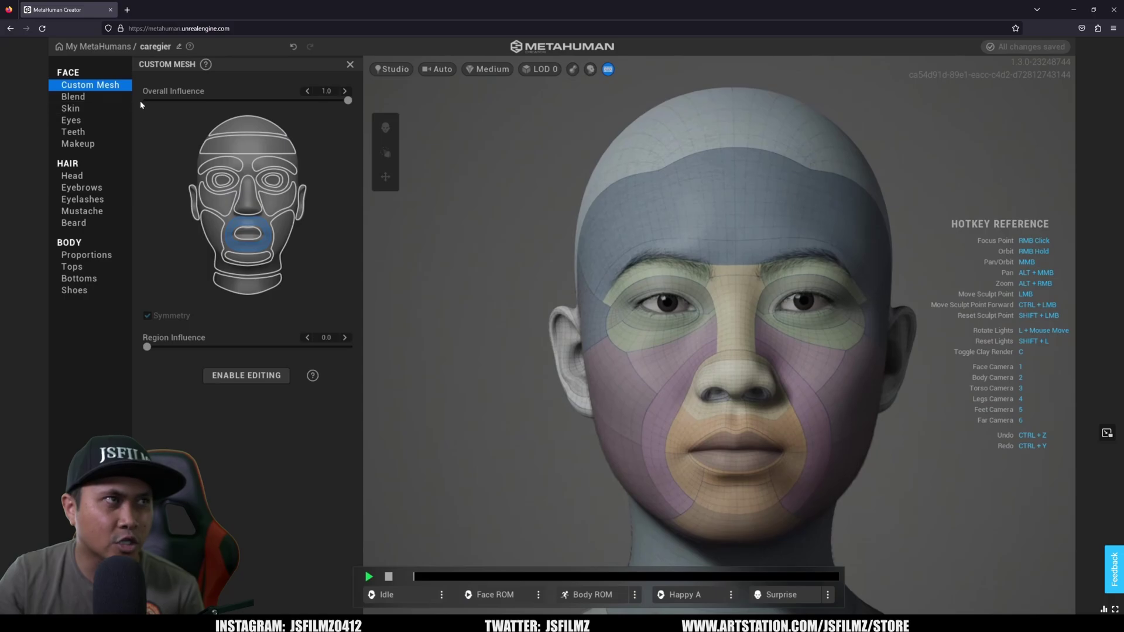
left_click_drag(347, 100, 147, 100)
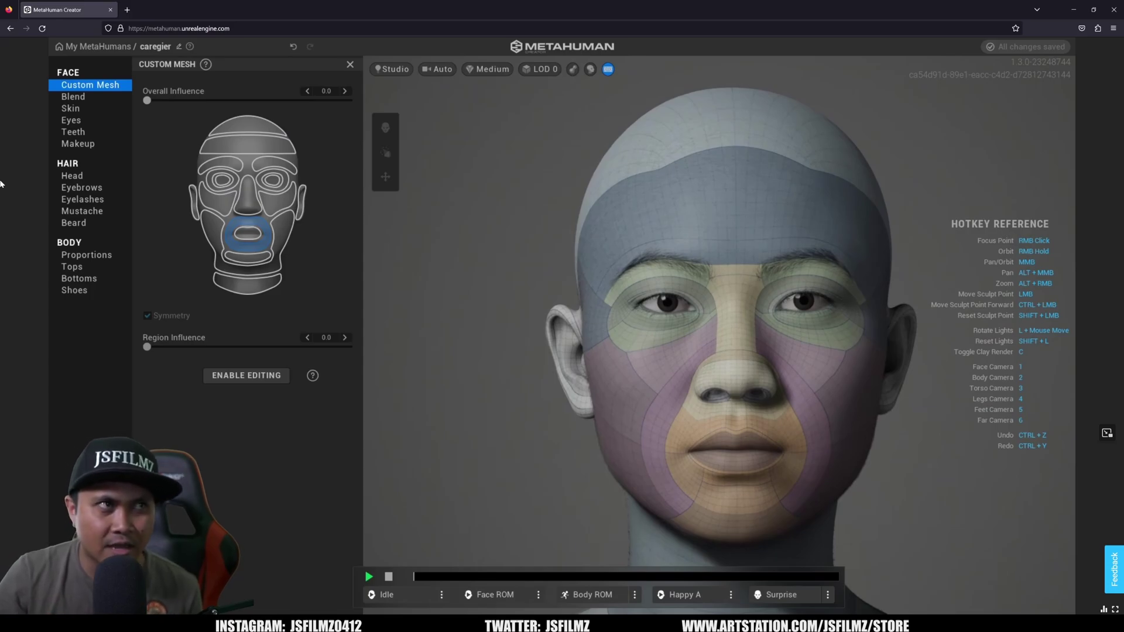
left_click_drag(1, 182, 508, 193)
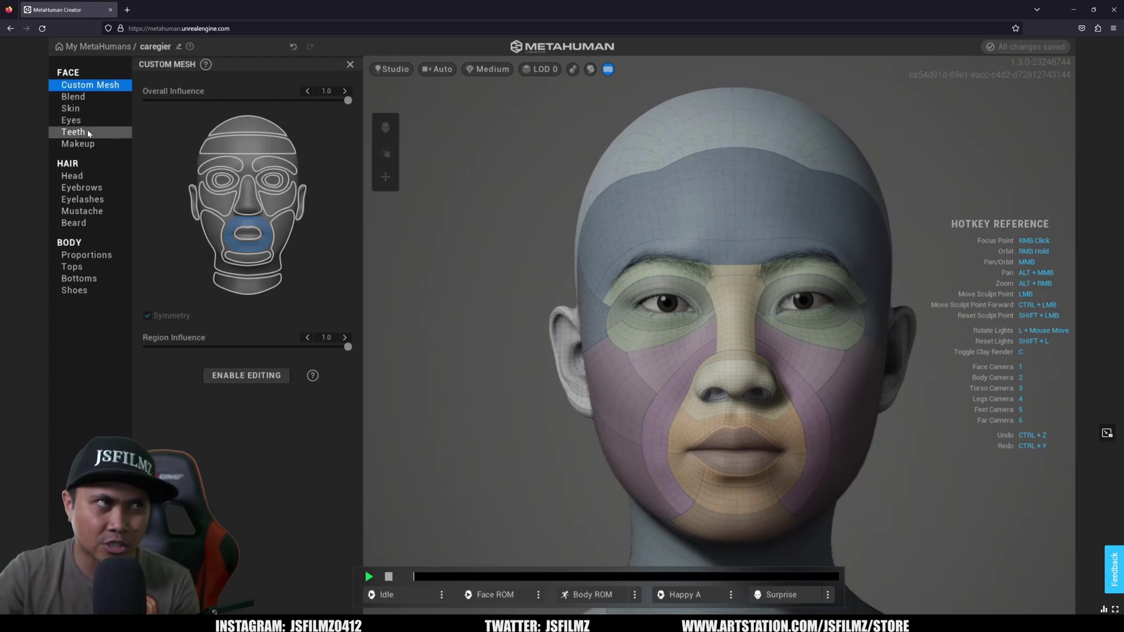
Assign a light pinkish color to the face's skin.
left_click(70, 109)
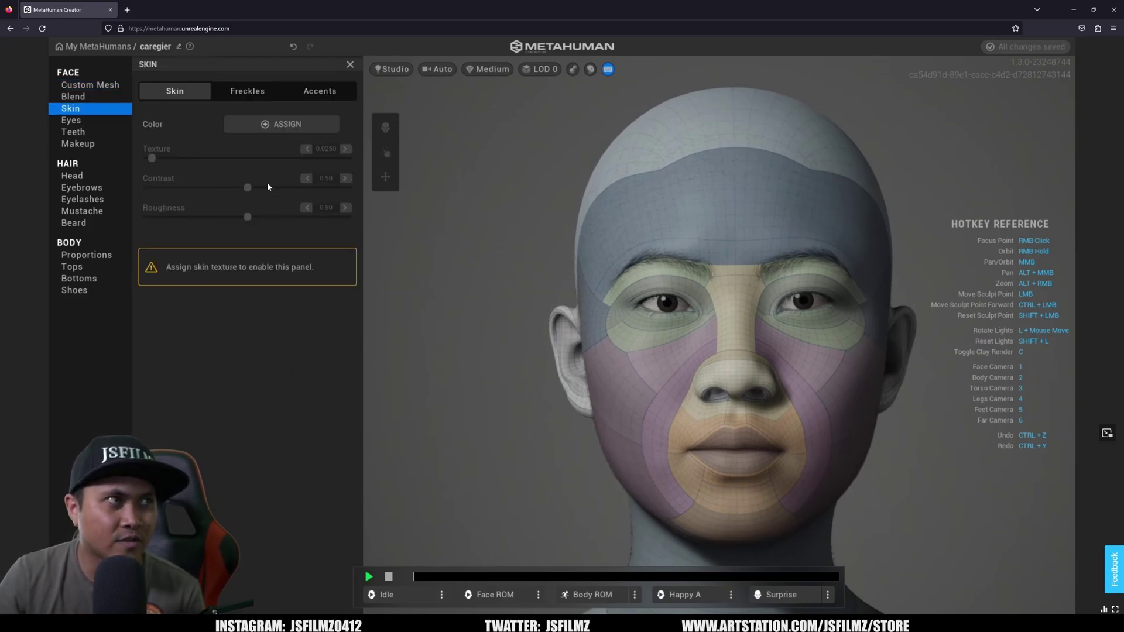
left_click(281, 124)
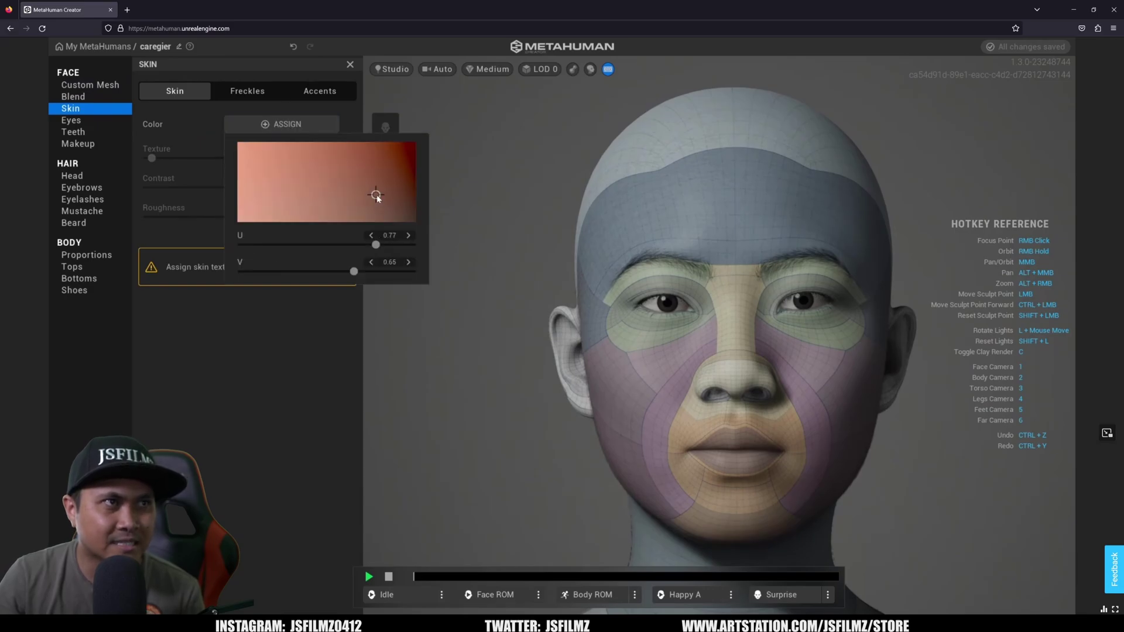
left_click_drag(378, 198, 297, 201)
right_click_drag(613, 212, 679, 266)
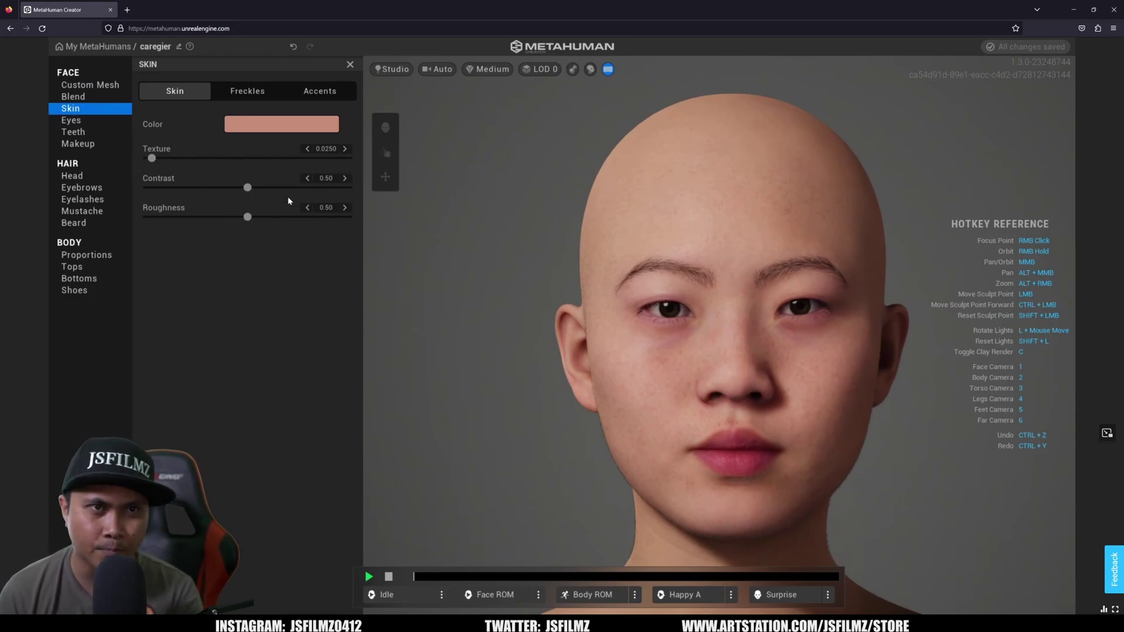
Raise the skin Texture value to 0.0479, checking the detail on the face up close.
scroll(763, 385, "up", 3)
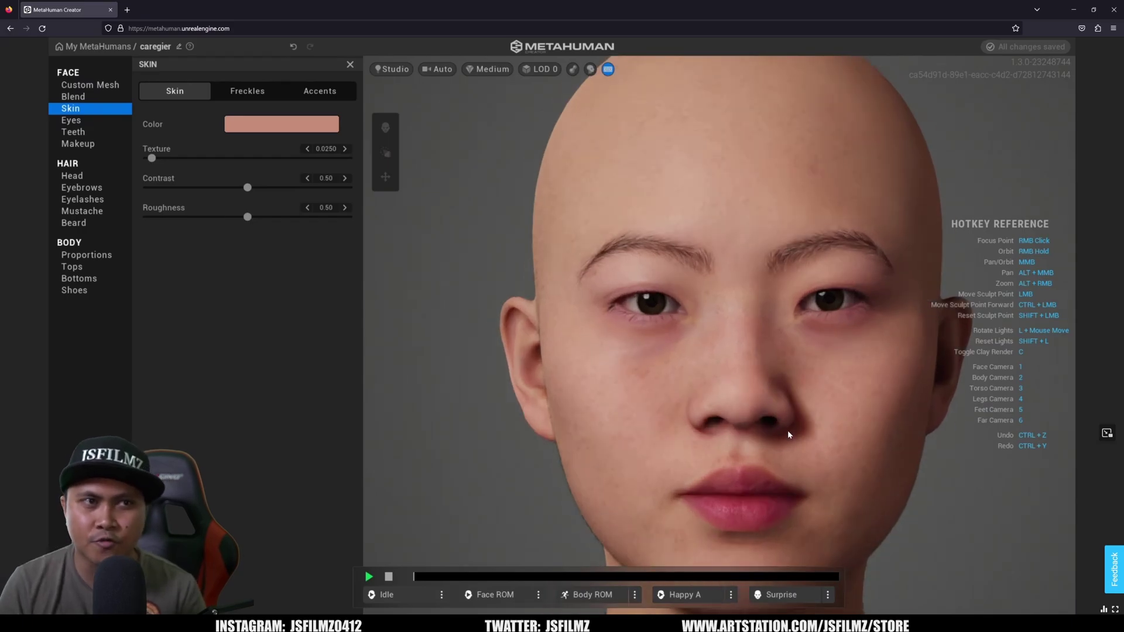
left_click(152, 159)
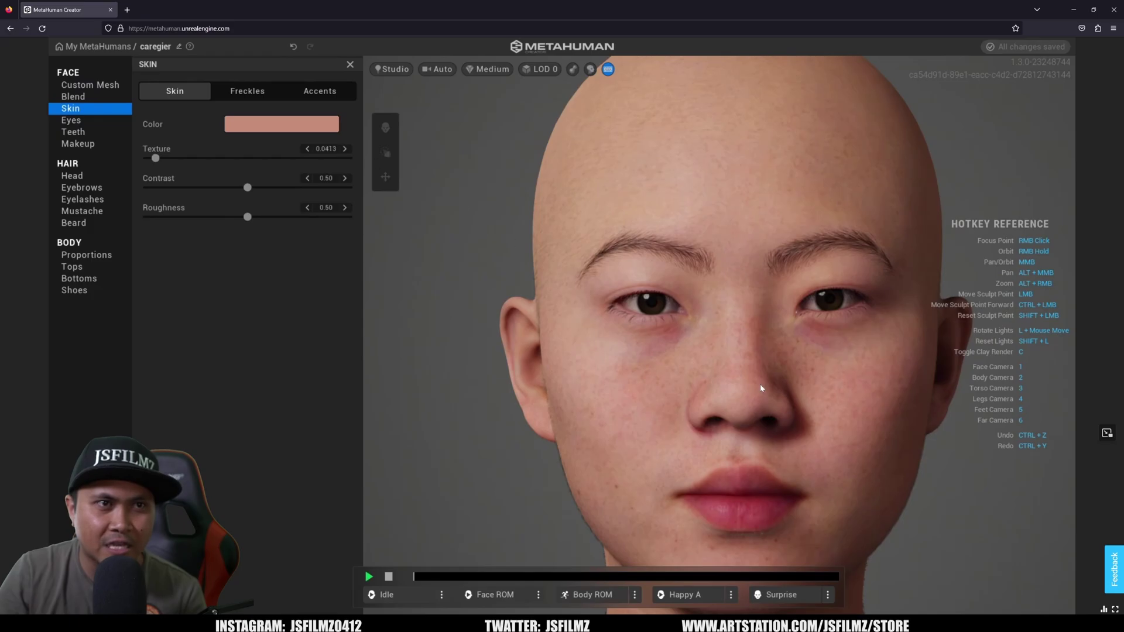
scroll(760, 388, "up", 2)
scroll(787, 390, "up", 3)
scroll(647, 386, "up", 3)
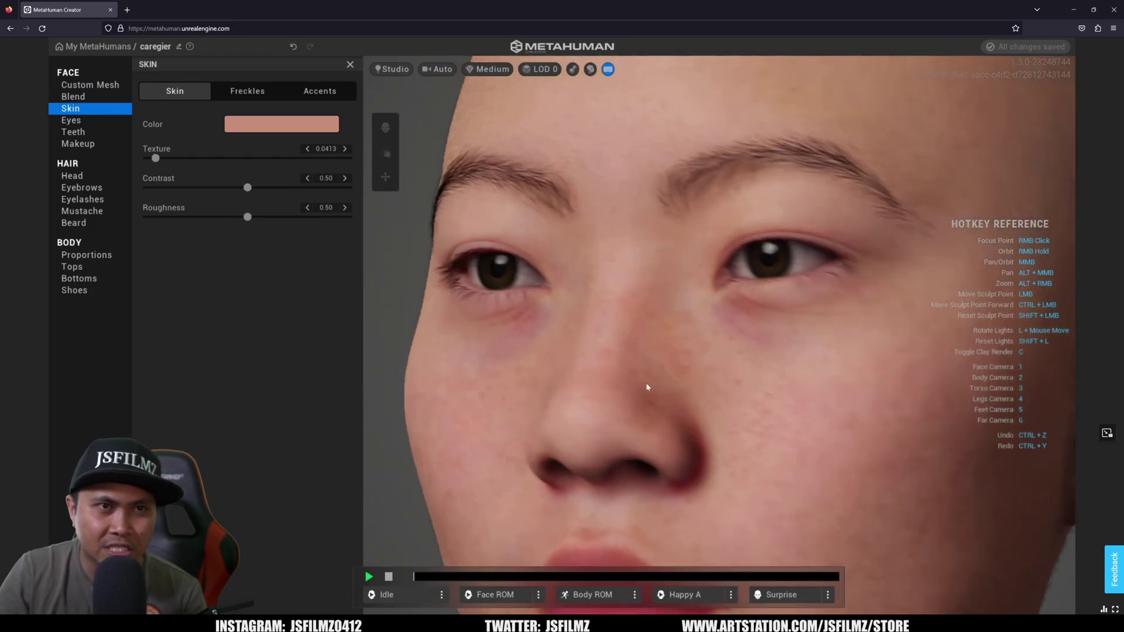
right_click_drag(647, 387, 636, 383)
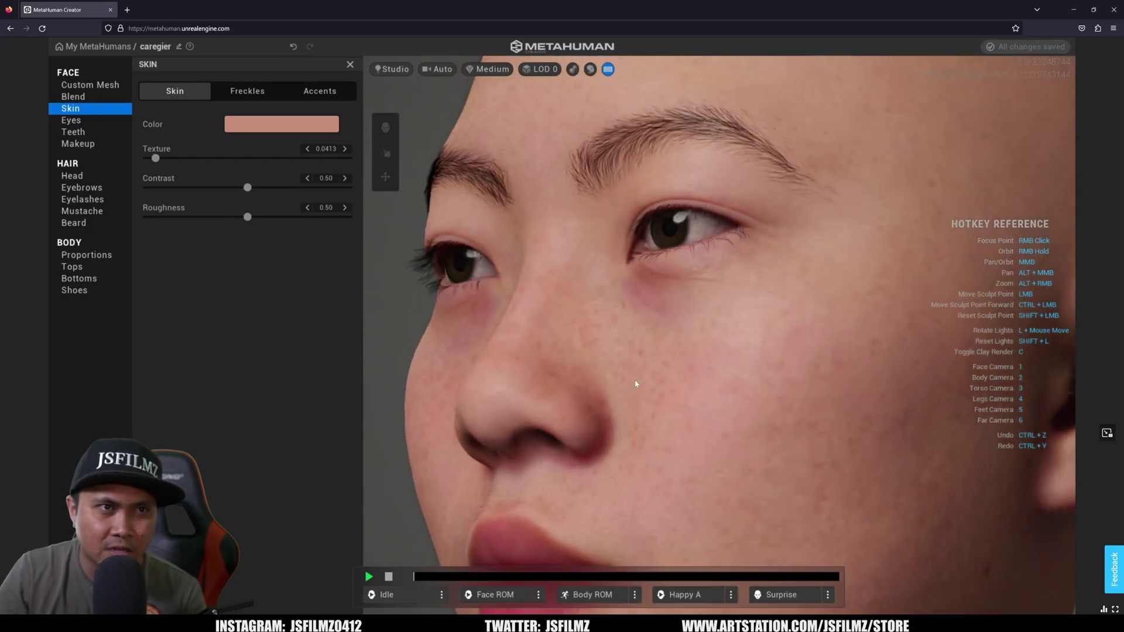
left_click(345, 151)
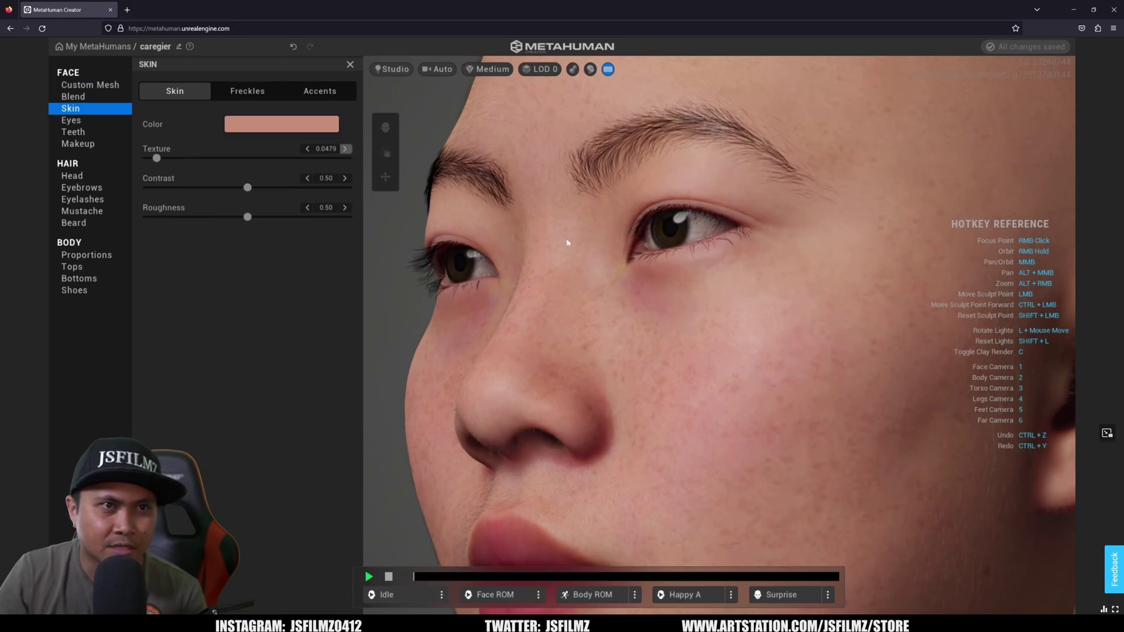
scroll(592, 308, "down", 3)
right_click_drag(592, 308, 791, 324)
scroll(791, 324, "down", 3)
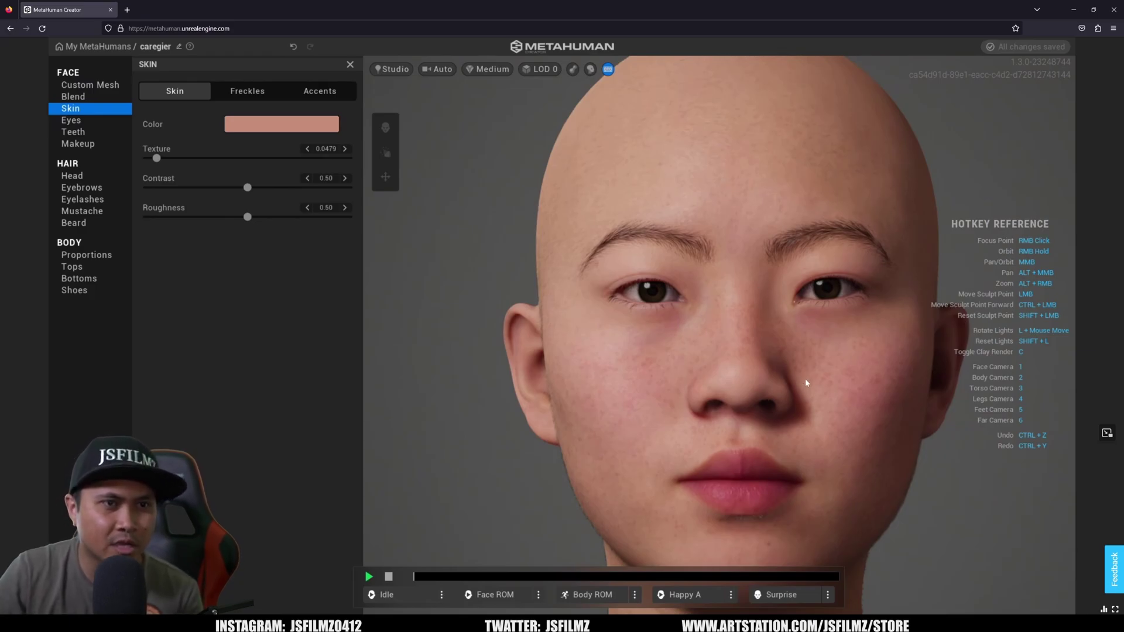
Compare the blue-gray eye presets on the face and apply Preset 006.
left_click(72, 120)
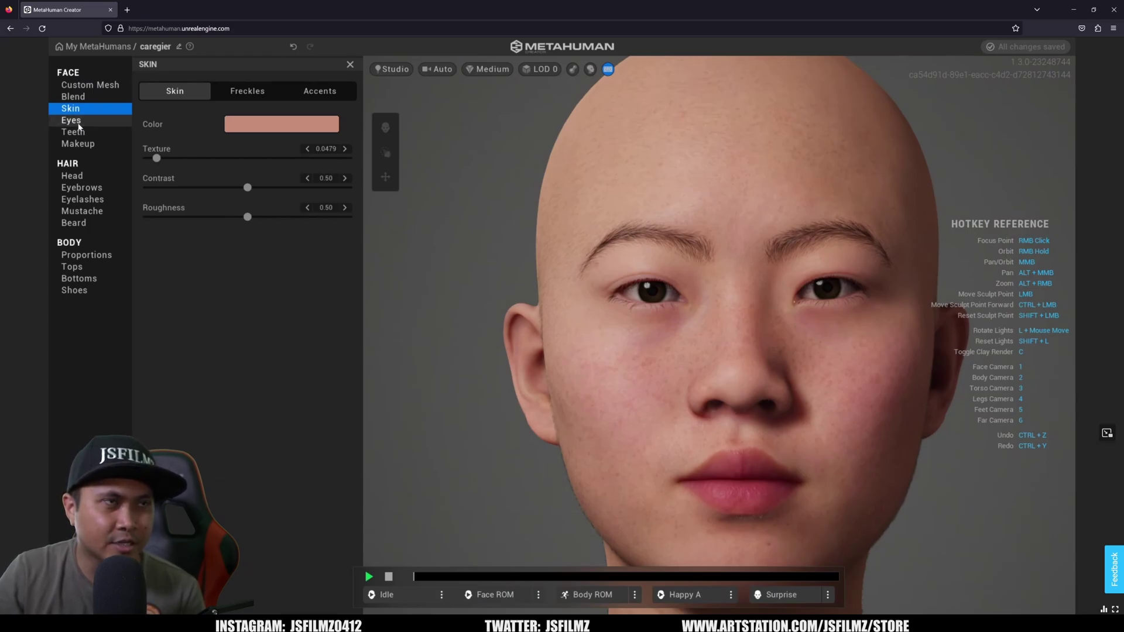
left_click(269, 223)
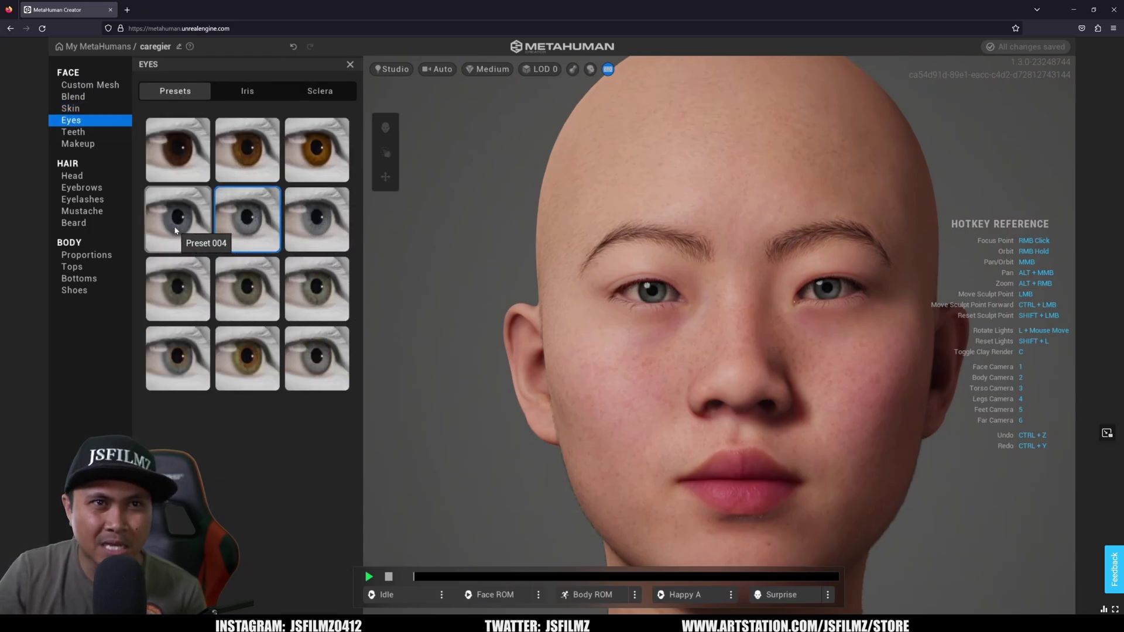
left_click(176, 227)
right_click_drag(629, 231, 707, 238)
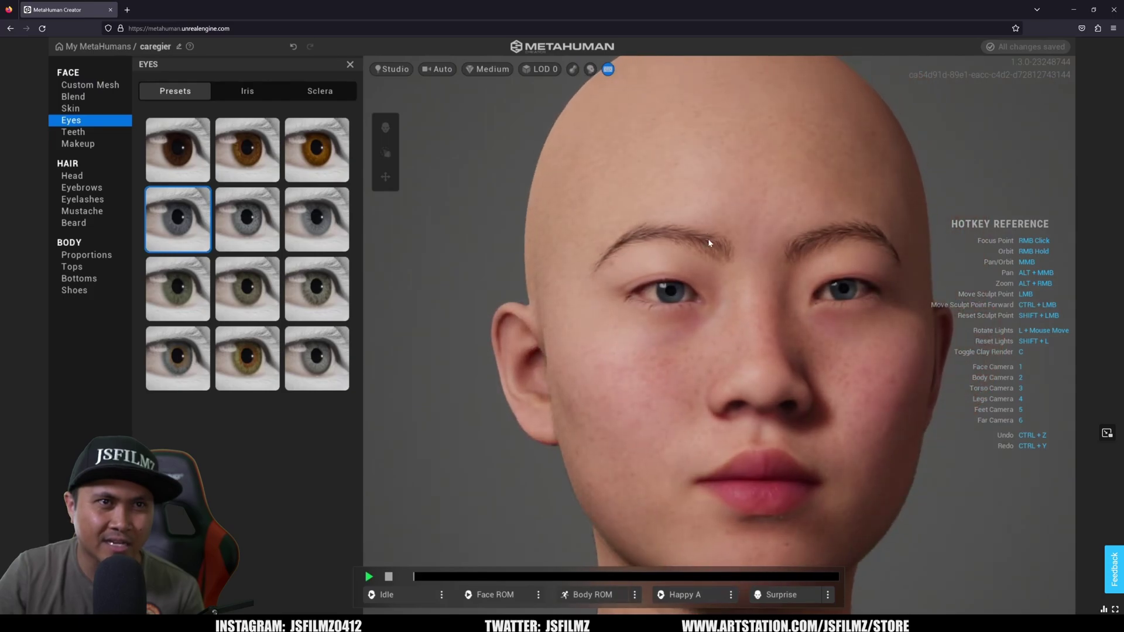
scroll(806, 298, "down", 3)
scroll(807, 310, "up", 3)
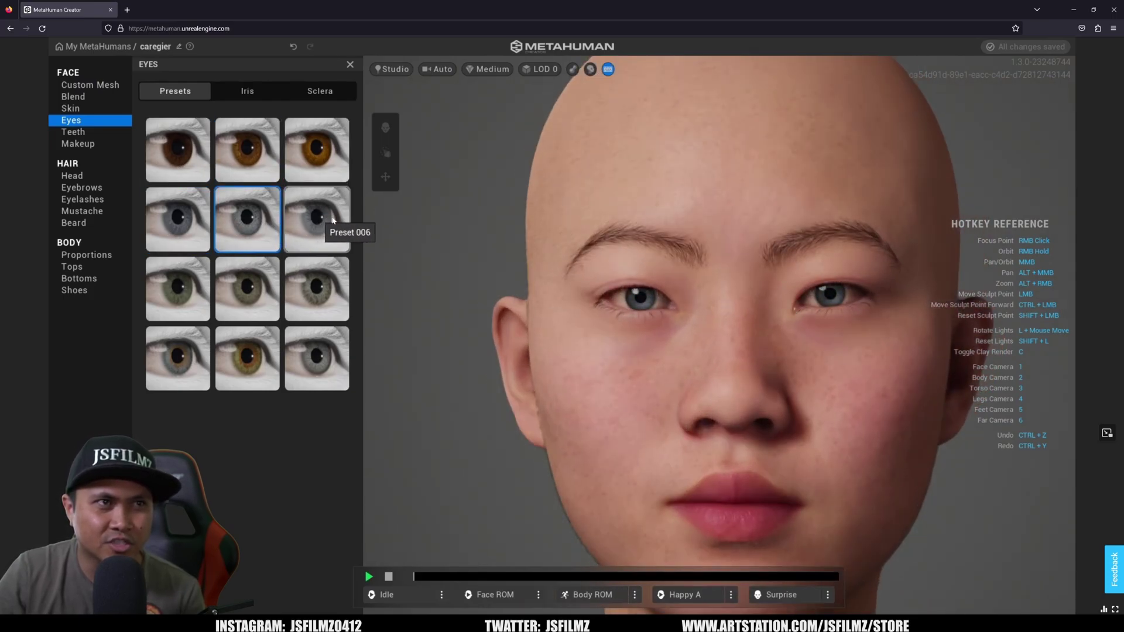
left_click(318, 227)
Try the Thin Liner and Full Thin Liner eye makeup, and apply the liner style with a softly shadowed upper lid.
left_click(77, 144)
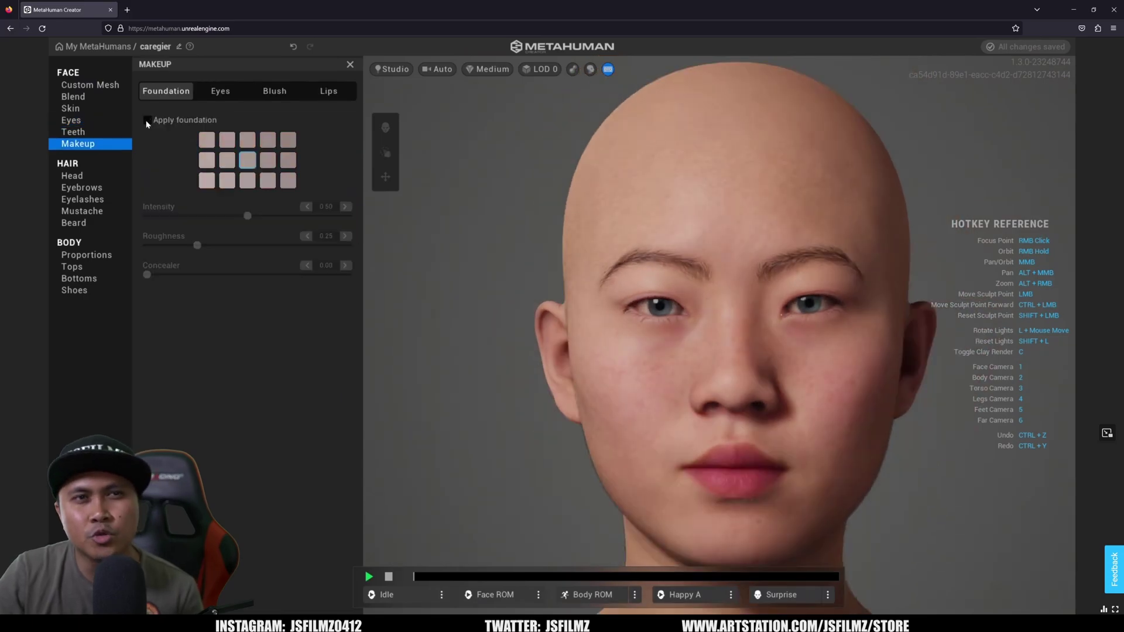
left_click(221, 92)
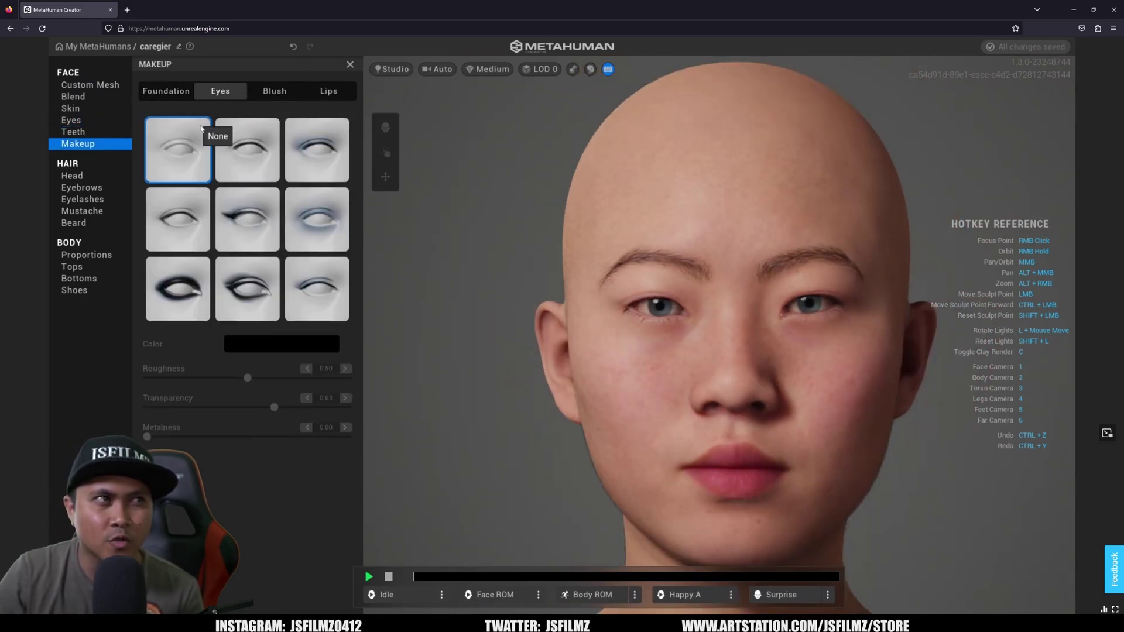
left_click(244, 167)
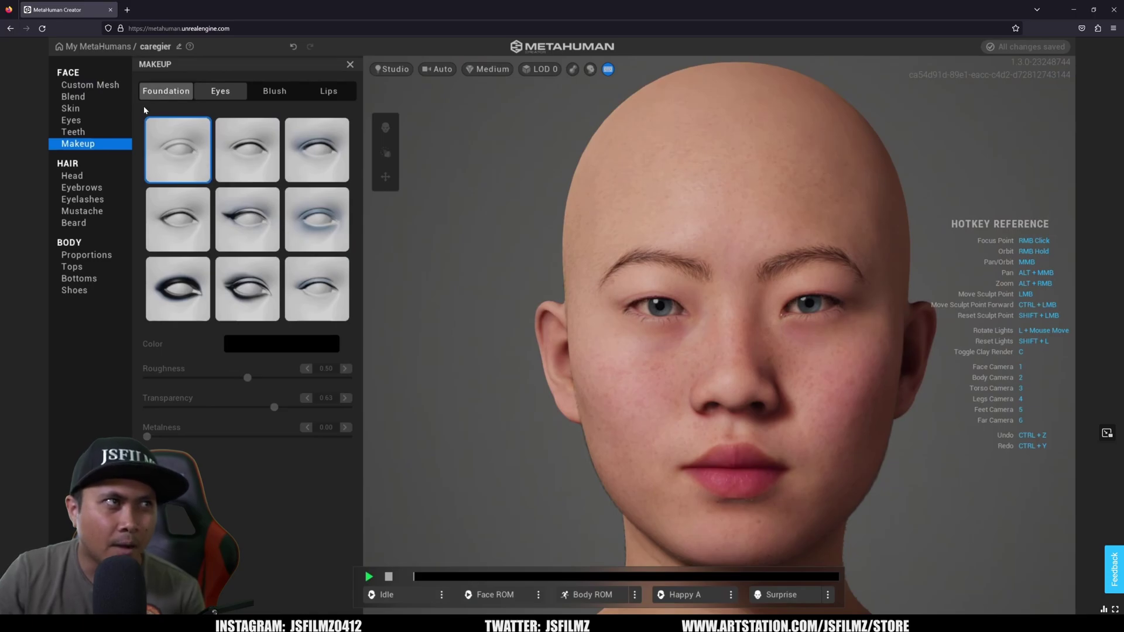
left_click(73, 132)
left_click(82, 144)
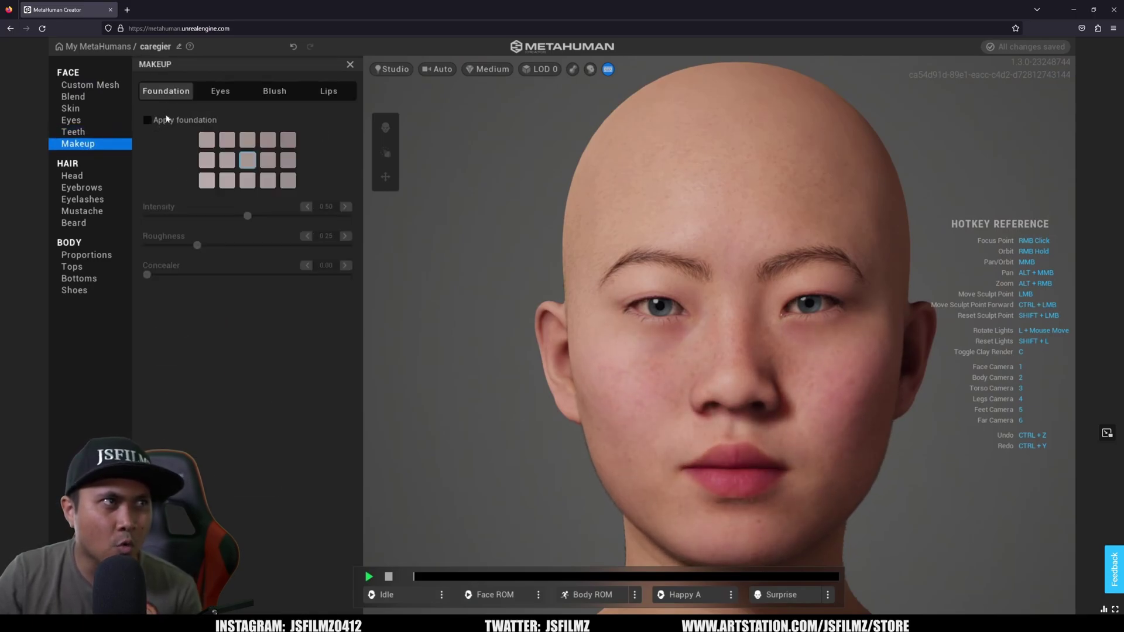
left_click(220, 91)
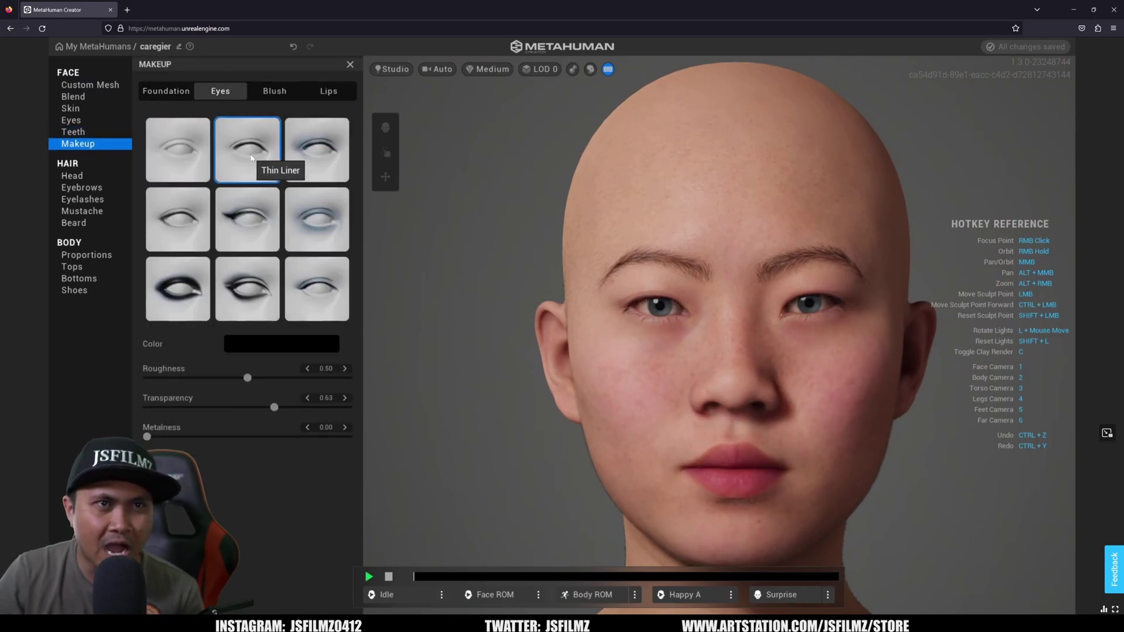
left_click(321, 152)
left_click(183, 217)
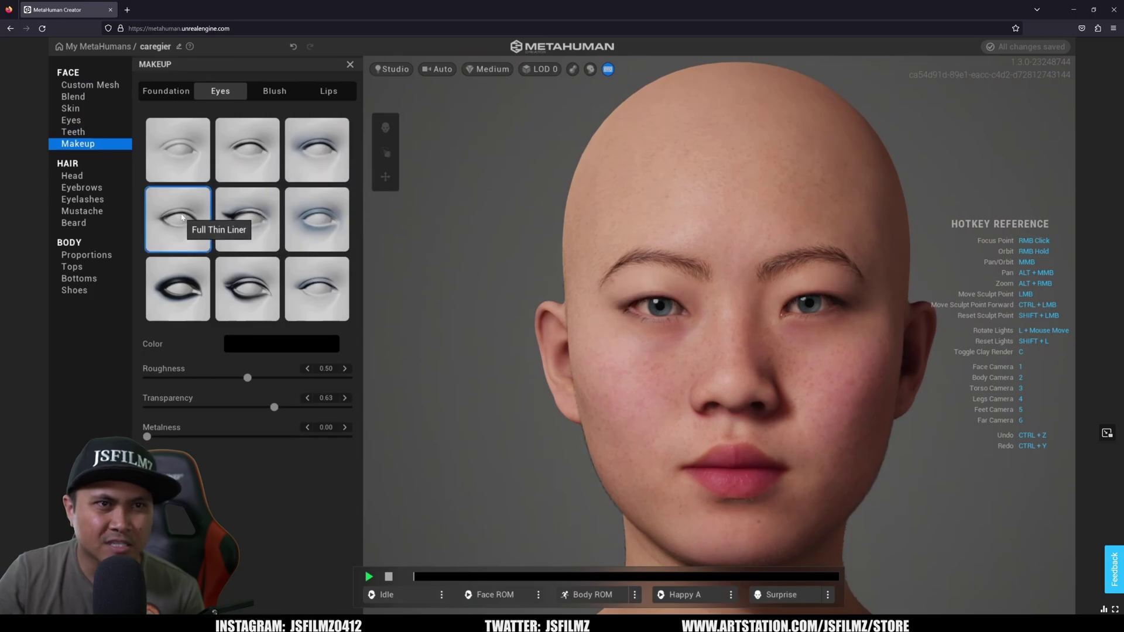
left_click(263, 219)
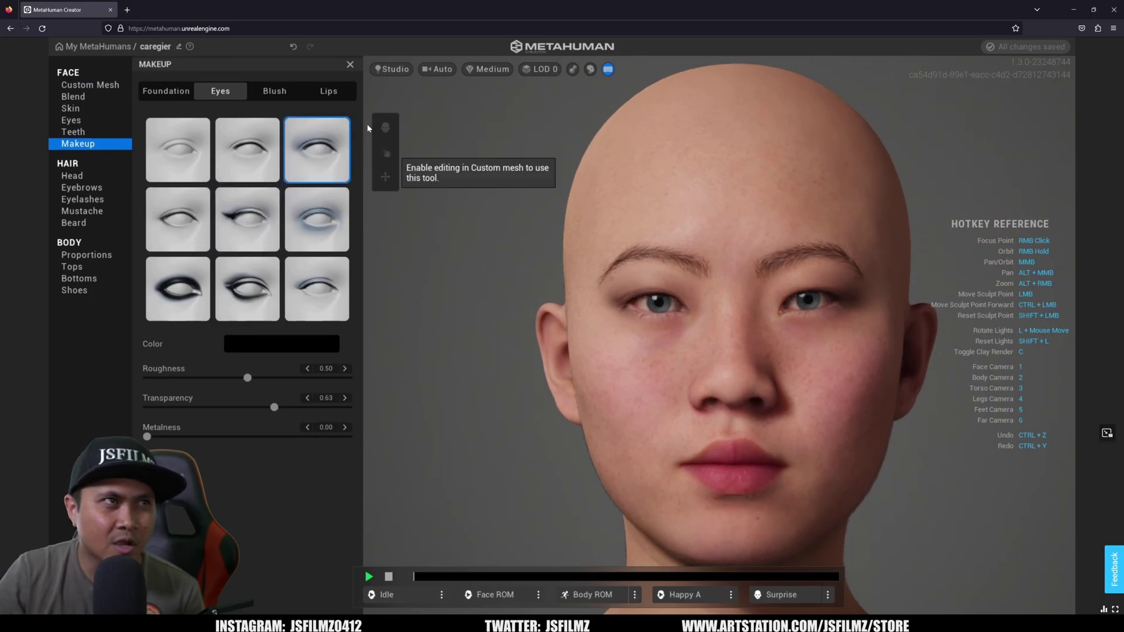
Review the blush and lip makeup options, leave the lips bare, and inspect the face.
left_click(275, 91)
left_click(322, 94)
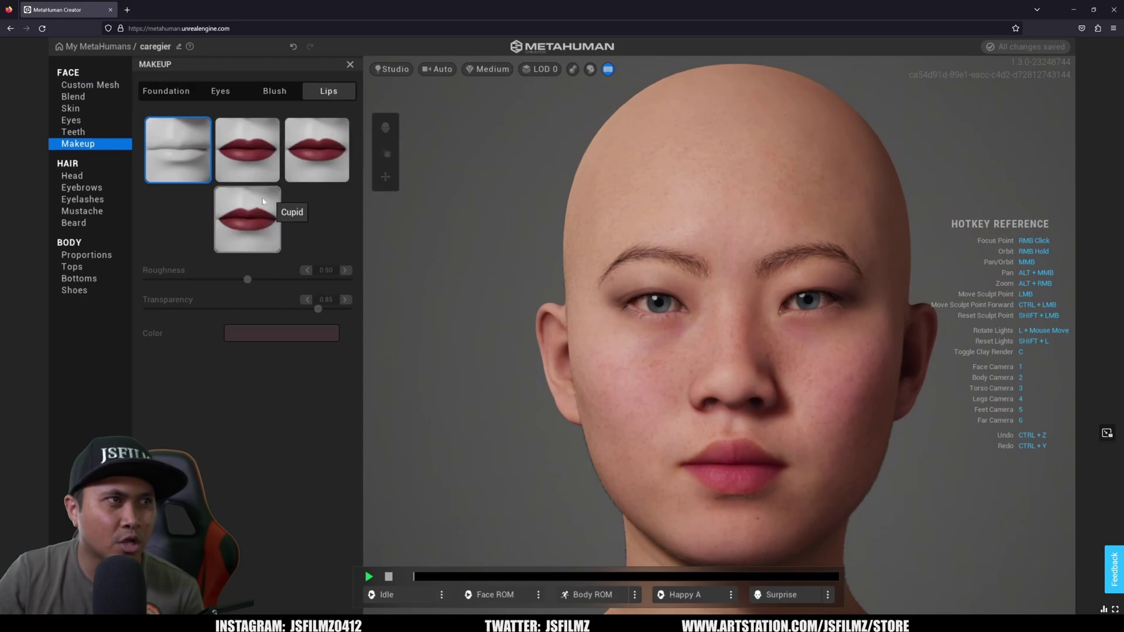
left_click(179, 168)
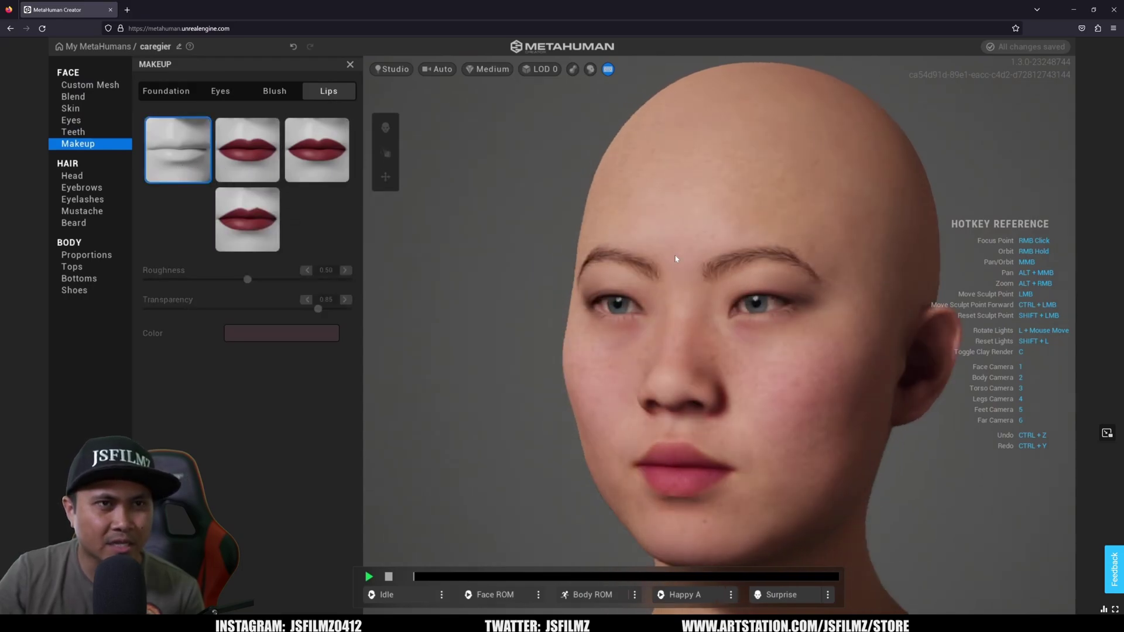
scroll(778, 279, "up", 3)
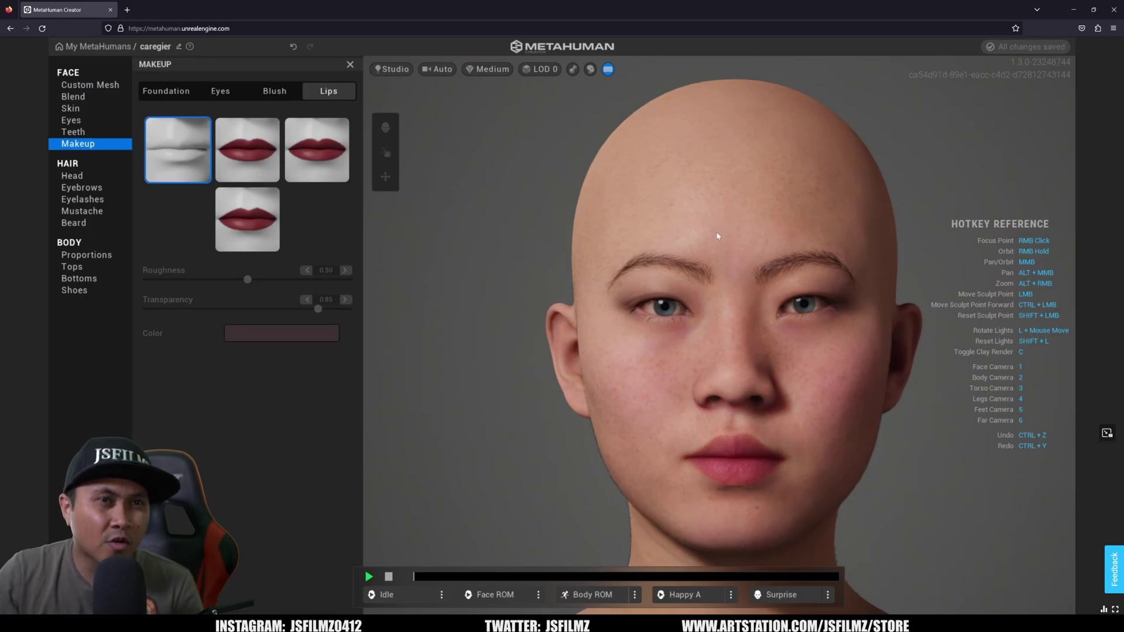
Enable editing for the custom mesh by unlocking the character without duplicating it.
left_click(73, 97)
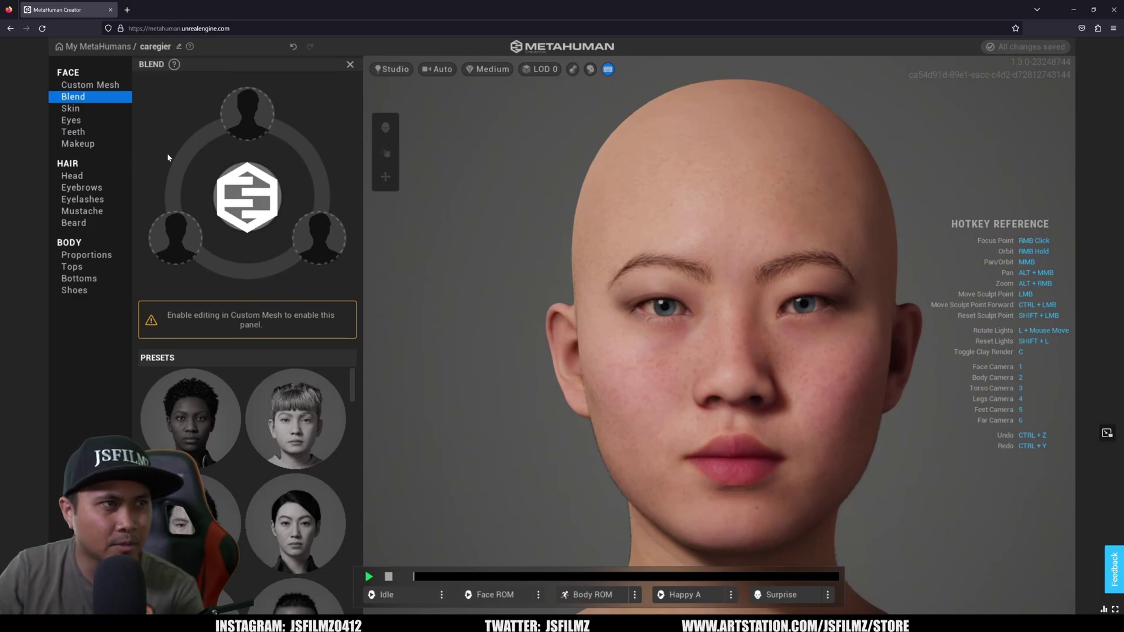
left_click(89, 85)
left_click(259, 377)
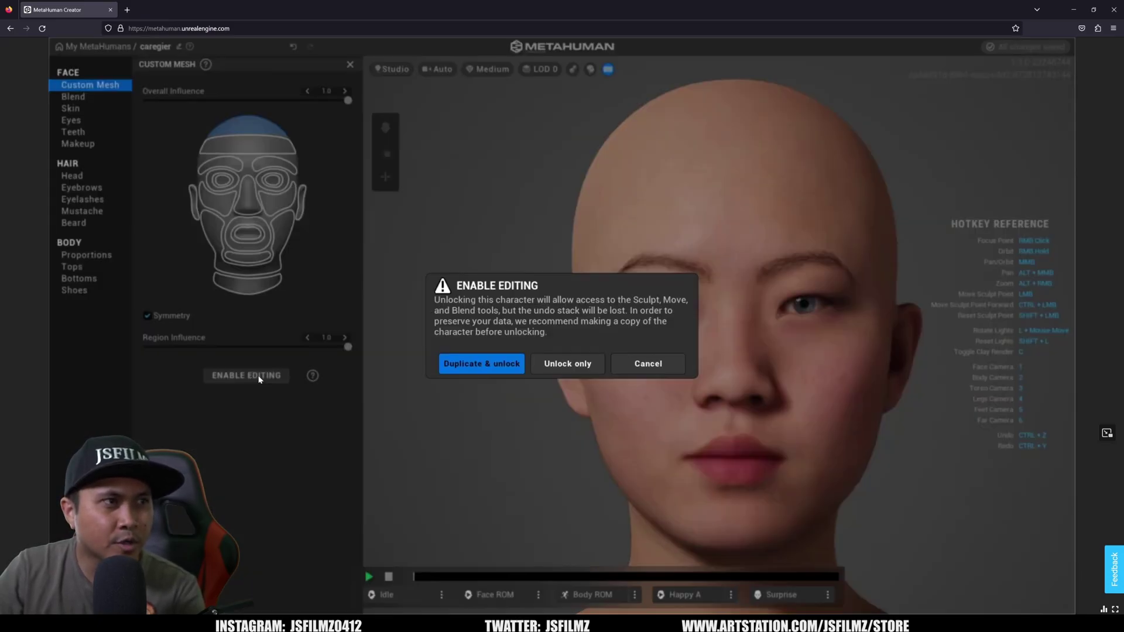
left_click(567, 363)
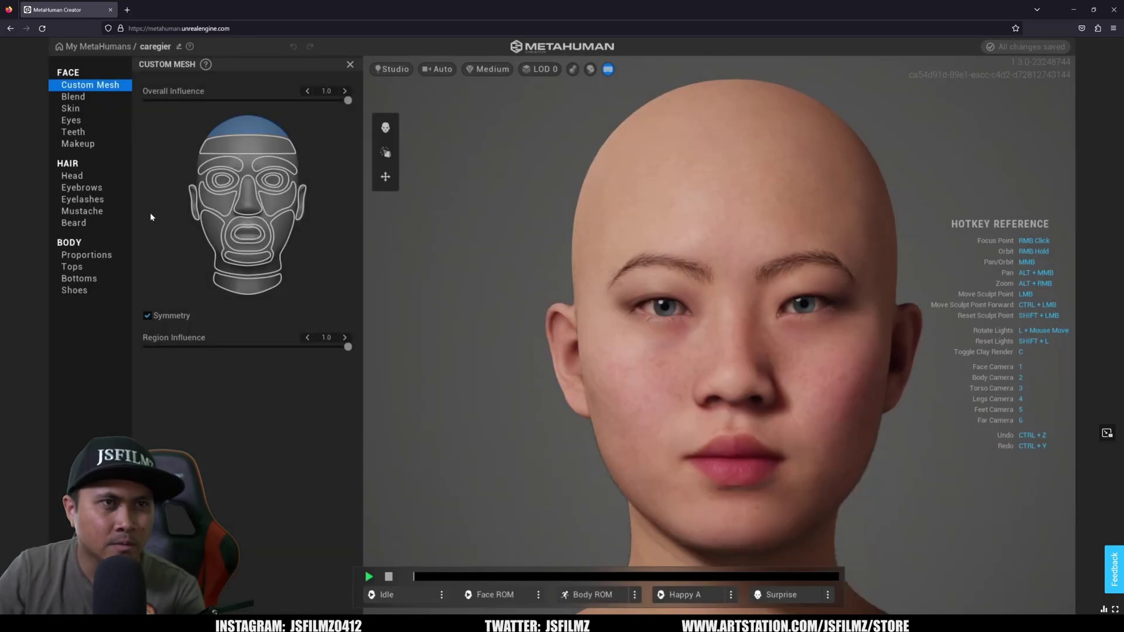
Fill the three Blend slots with dark-haired female presets of similar facial features.
left_click(73, 97)
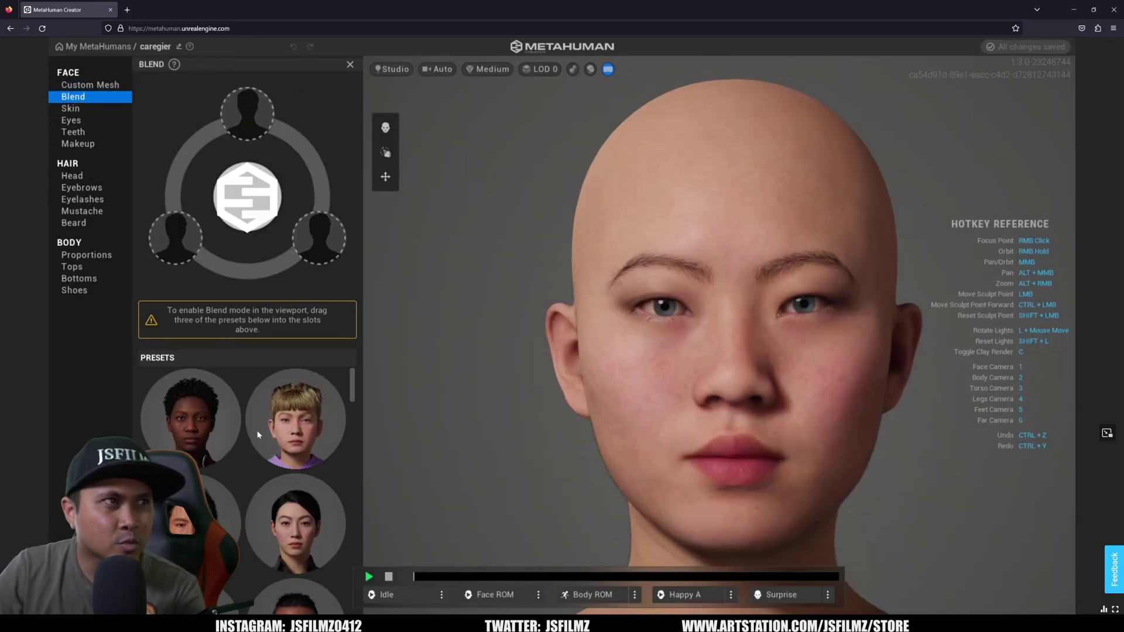
left_click_drag(313, 514, 247, 112)
scroll(254, 446, "down", 5)
scroll(257, 454, "down", 7)
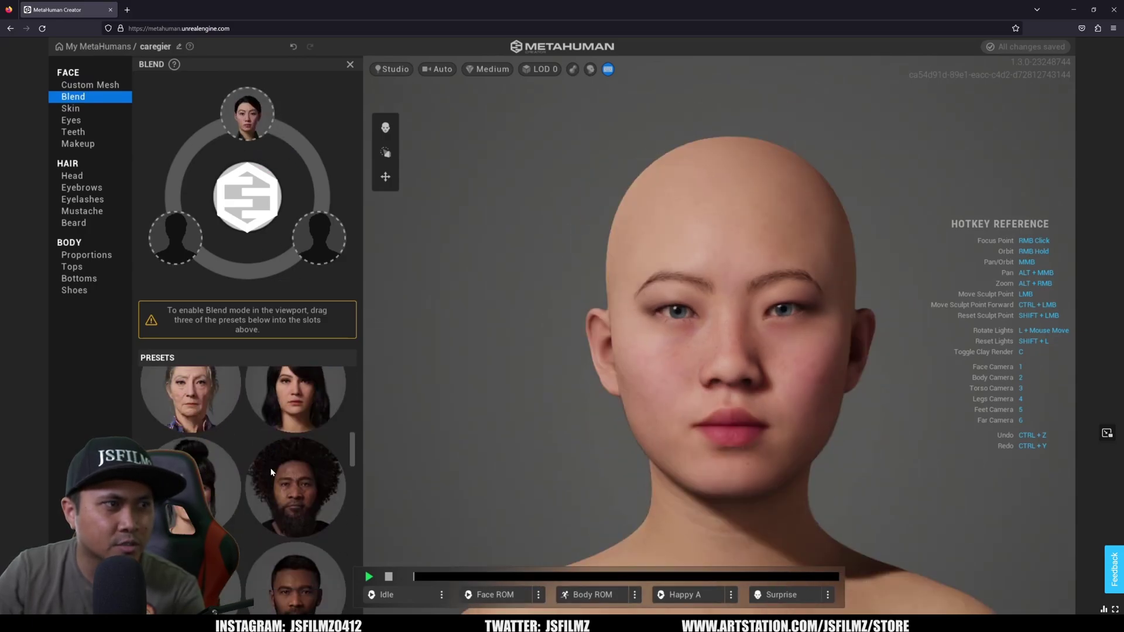
scroll(281, 483, "down", 3)
scroll(288, 484, "down", 5)
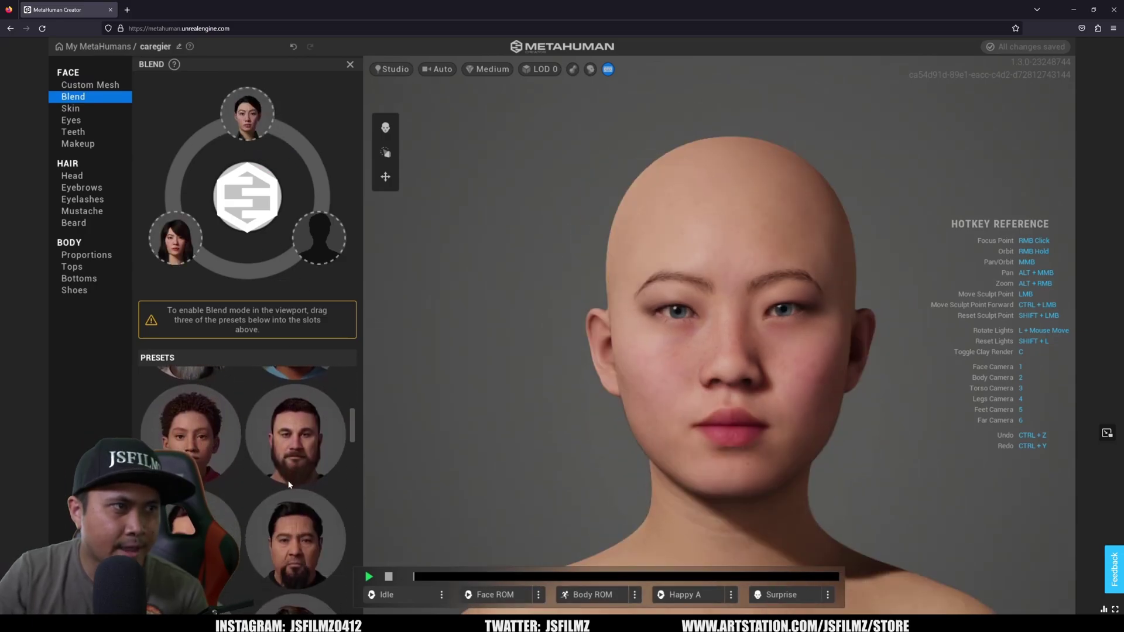
scroll(288, 484, "down", 5)
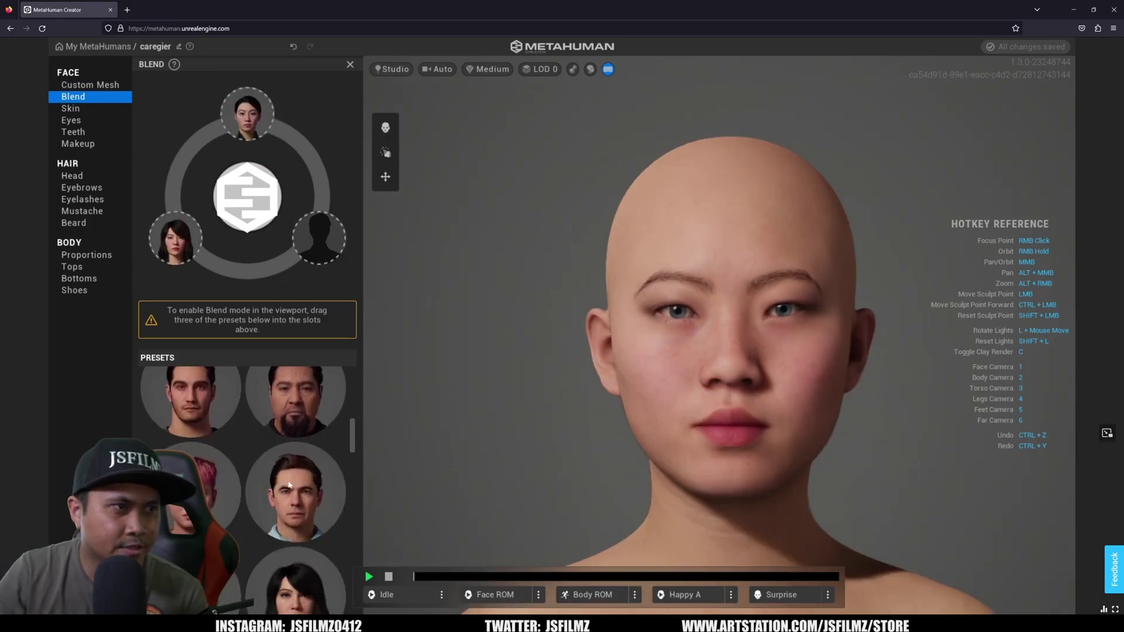
left_click_drag(234, 524, 319, 237)
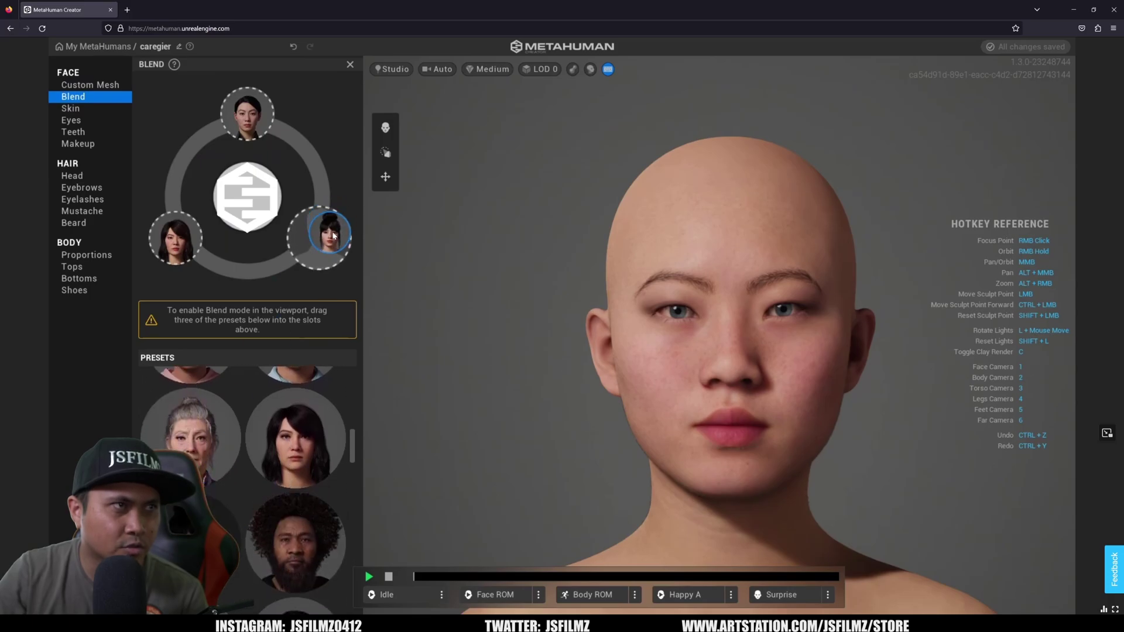
Try blending the crown of the head toward the slotted presets and check the skull shape in profile.
mouse_move(732, 133)
left_mouse_down()
mouse_move(714, 145)
mouse_move(769, 152)
left_mouse_up()
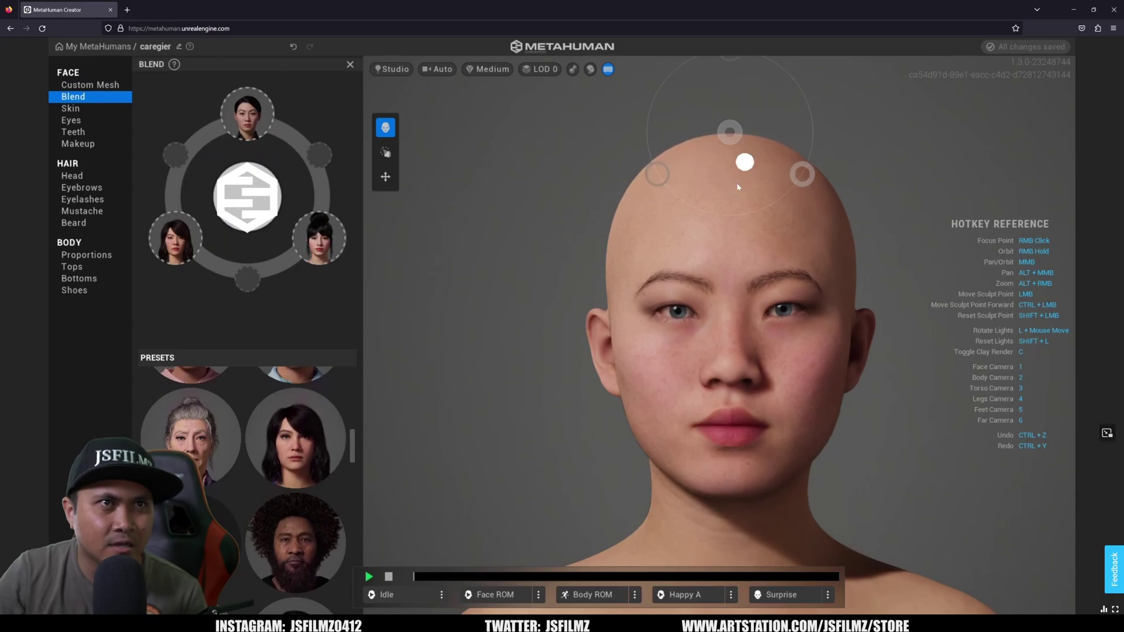
mouse_move(738, 186)
left_mouse_down()
mouse_move(728, 70)
mouse_move(702, 96)
mouse_move(734, 100)
mouse_move(733, 86)
left_mouse_up()
right_click_drag(831, 389, 413, 379)
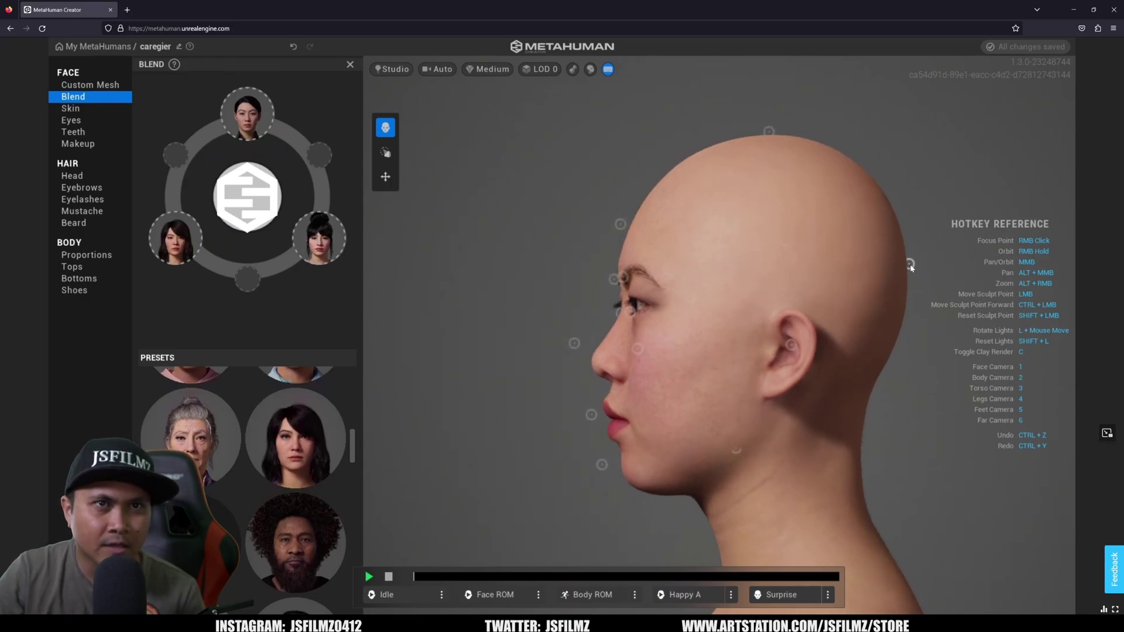
key("1")
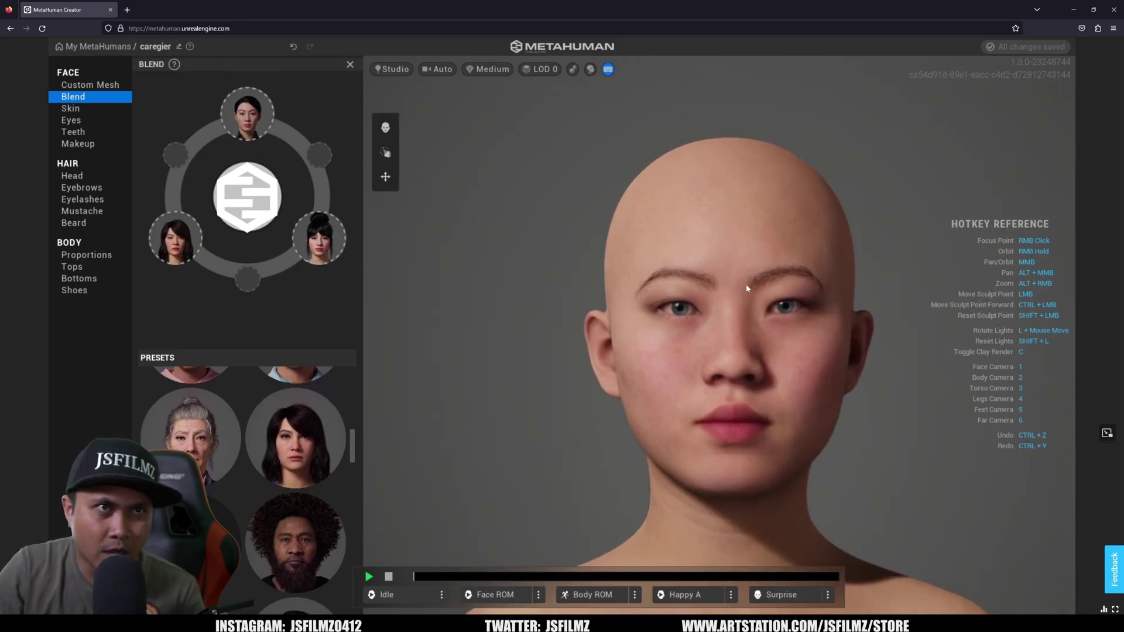
Try reshaping the top of the head in Sculpt mode with symmetry enabled.
left_click(385, 153)
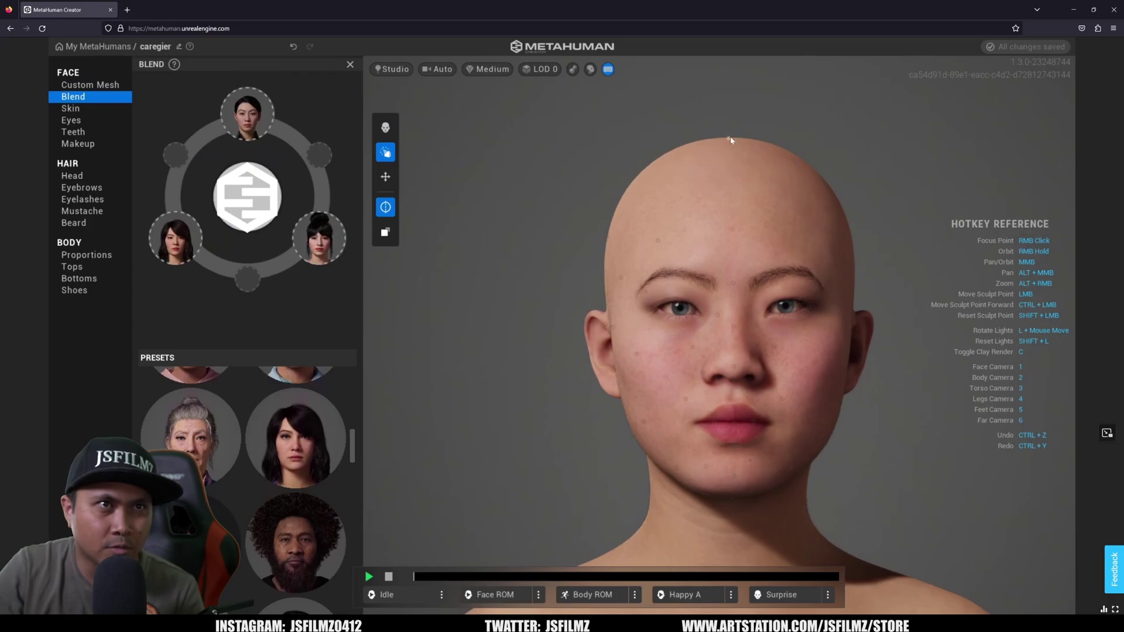
left_click_drag(730, 146, 731, 152)
mouse_move(638, 213)
right_mouse_down()
mouse_move(831, 224)
mouse_move(618, 234)
right_mouse_up()
left_click_drag(609, 235, 624, 238)
right_click_drag(624, 237, 565, 243)
mouse_move(693, 323)
right_mouse_down()
mouse_move(751, 329)
mouse_move(644, 257)
mouse_move(598, 241)
right_mouse_up()
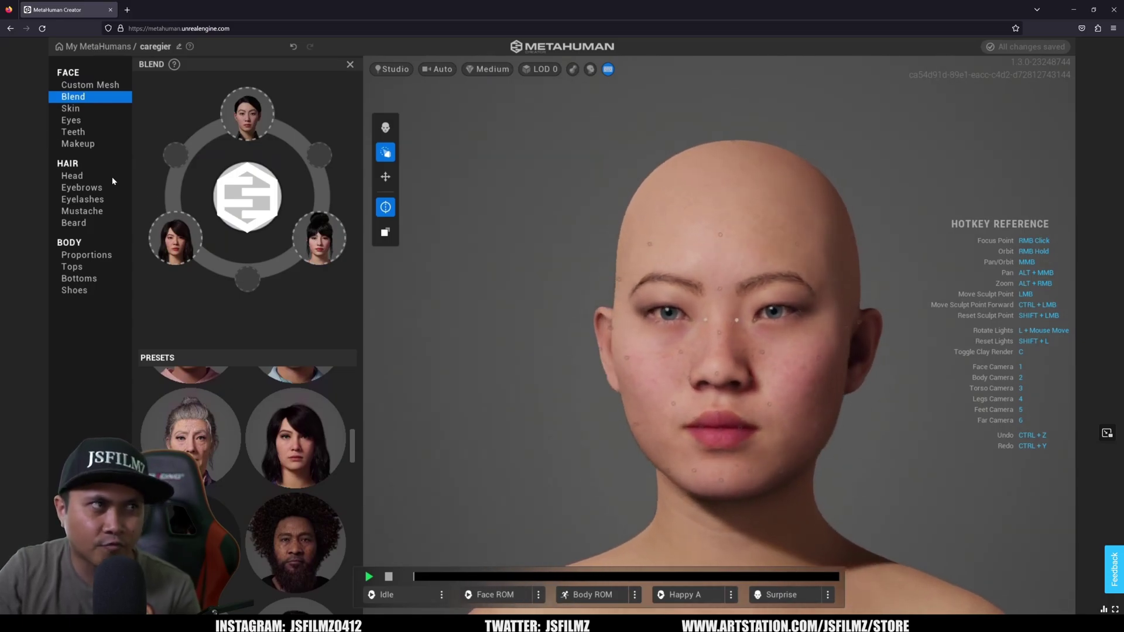
Give the head the Short Braids Updo hairstyle and check it from the side and front.
left_click(66, 176)
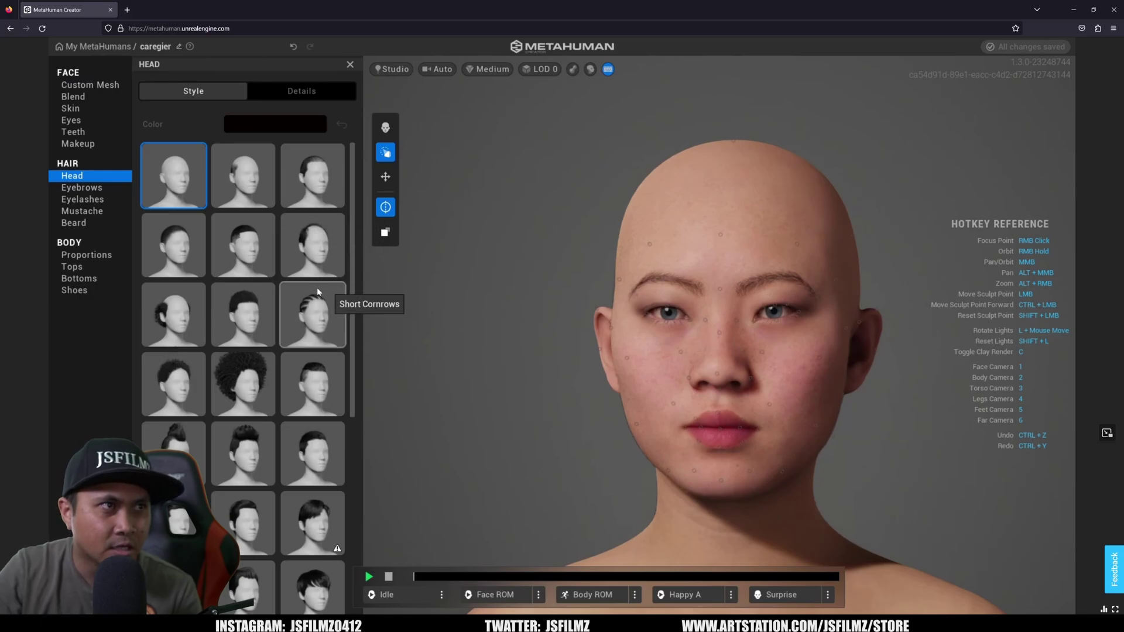
scroll(358, 349, "down", 3)
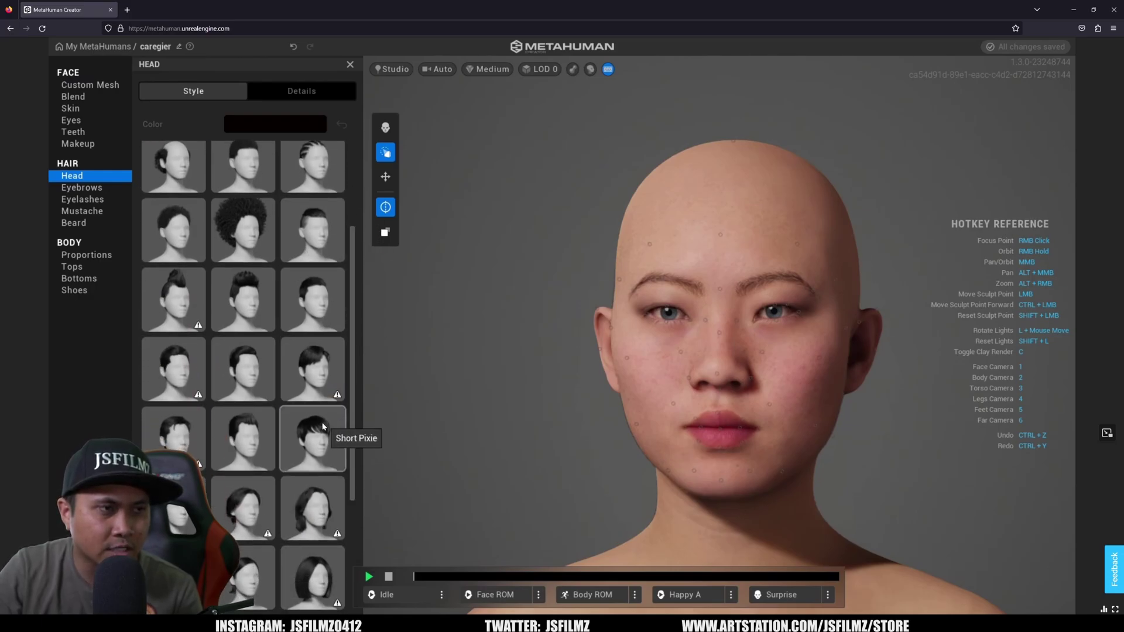
scroll(325, 421, "down", 3)
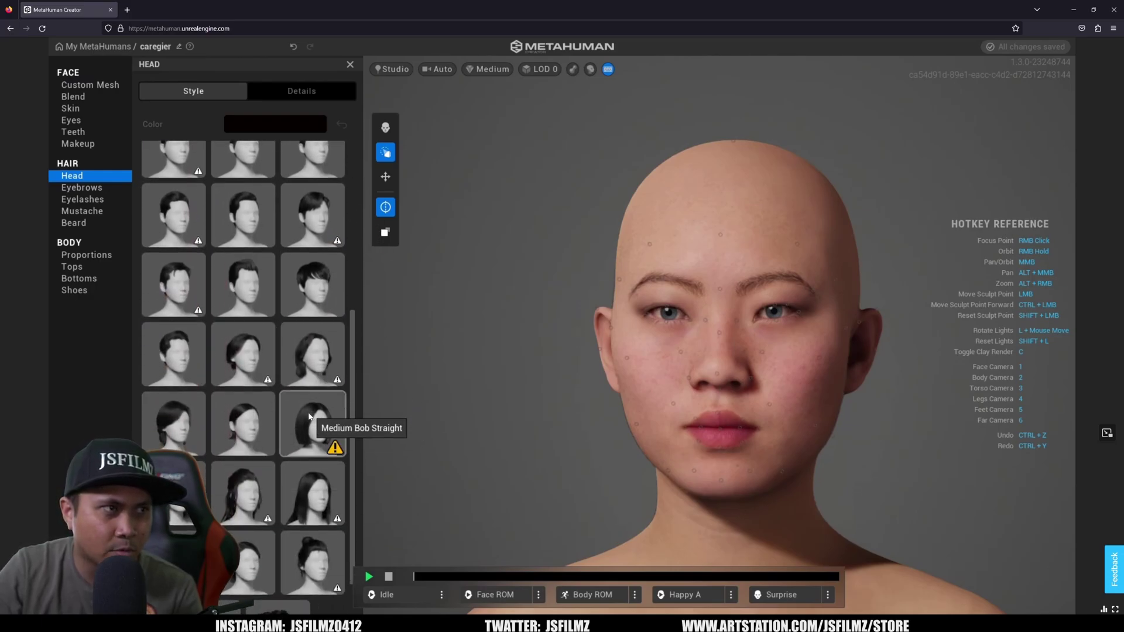
scroll(305, 425, "down", 2)
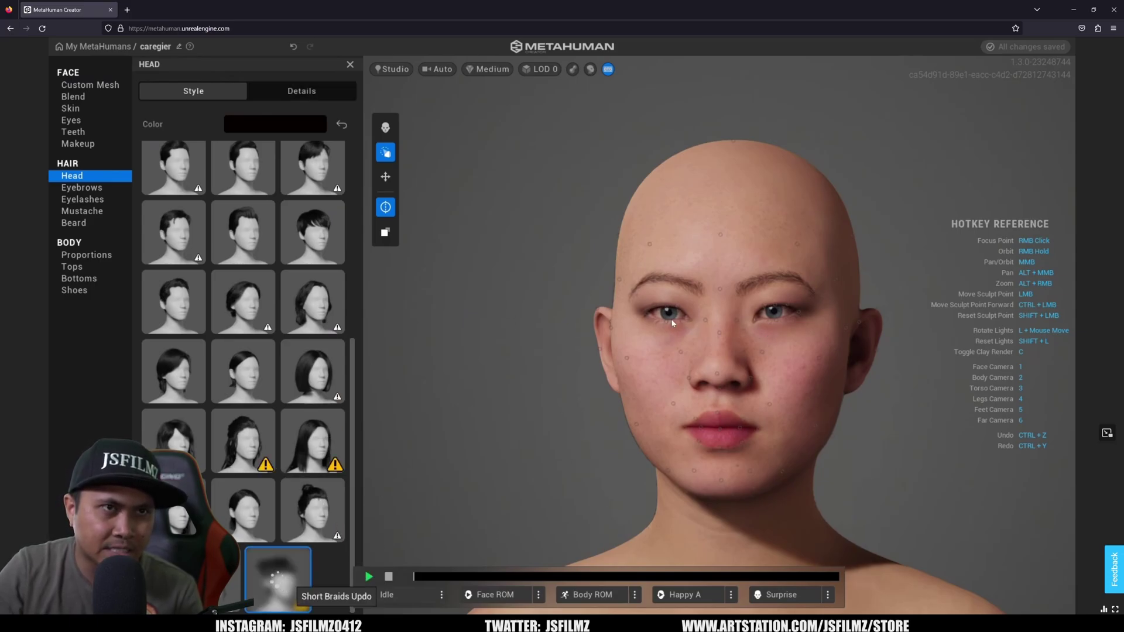
right_click_drag(673, 324, 900, 318)
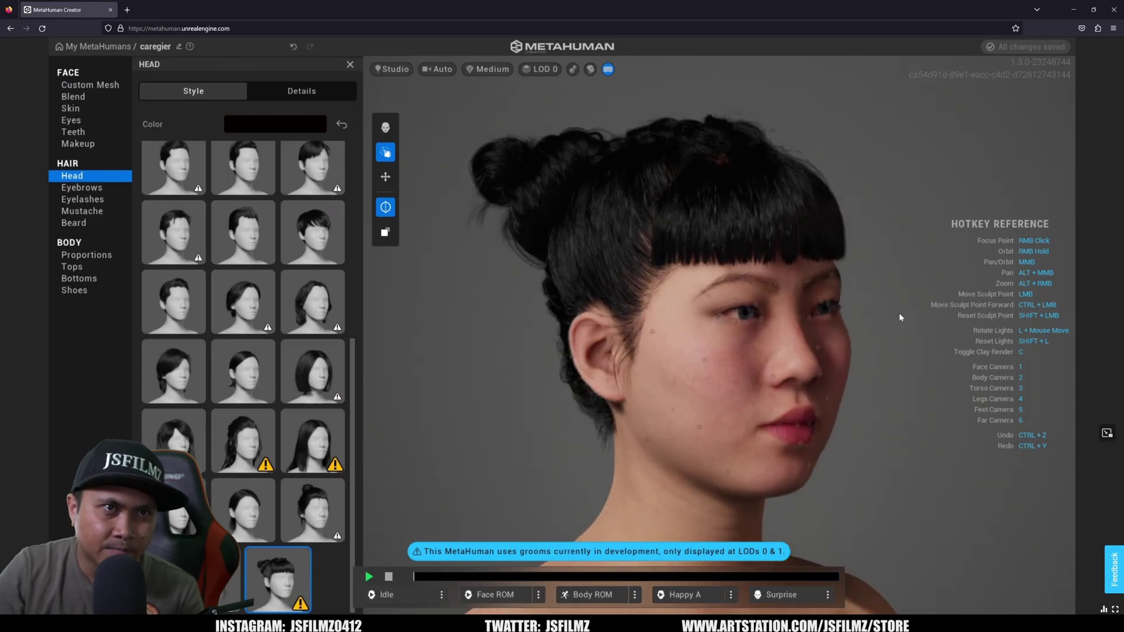
key("1")
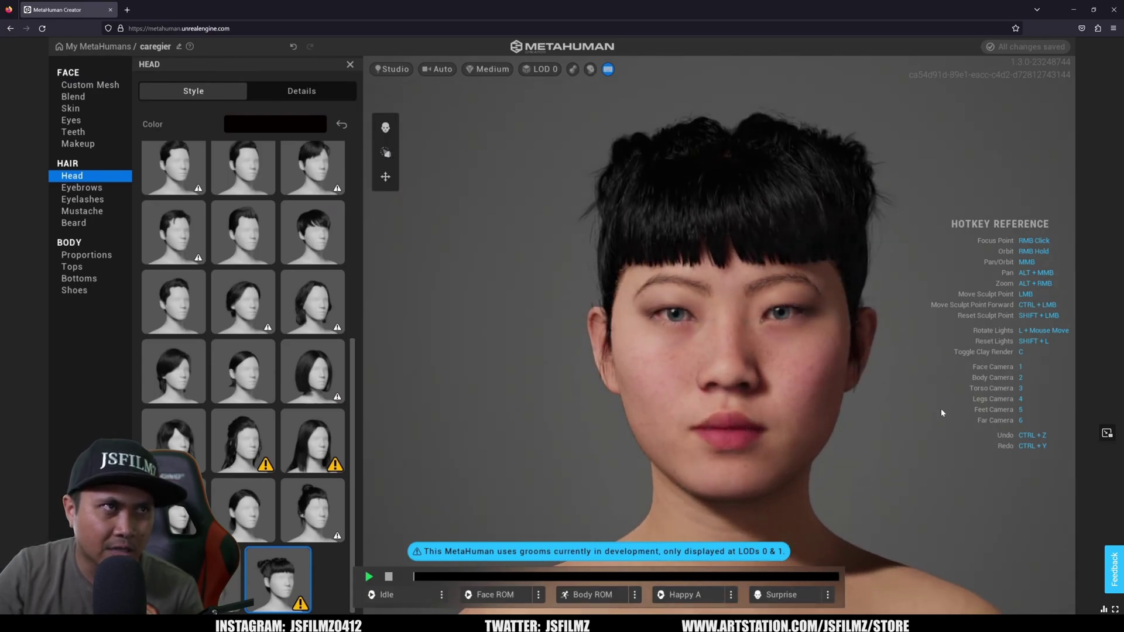
mouse_move(940, 409)
right_mouse_down()
mouse_move(820, 408)
mouse_move(938, 416)
right_mouse_up()
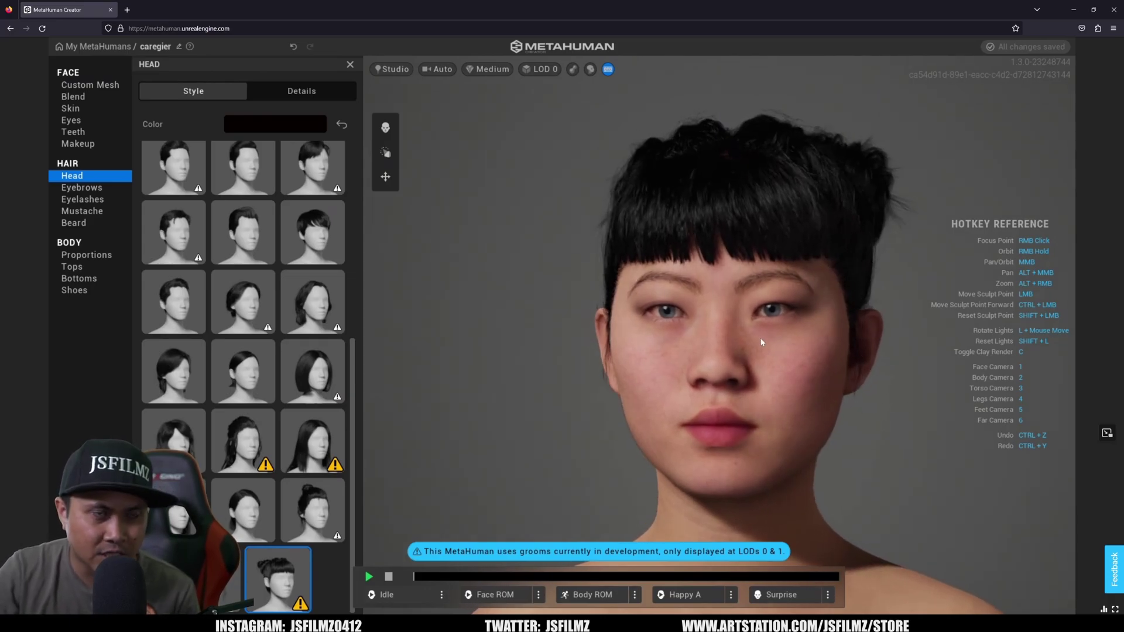
Try blending the eye area toward the slotted presets in Blend mode.
left_click(73, 97)
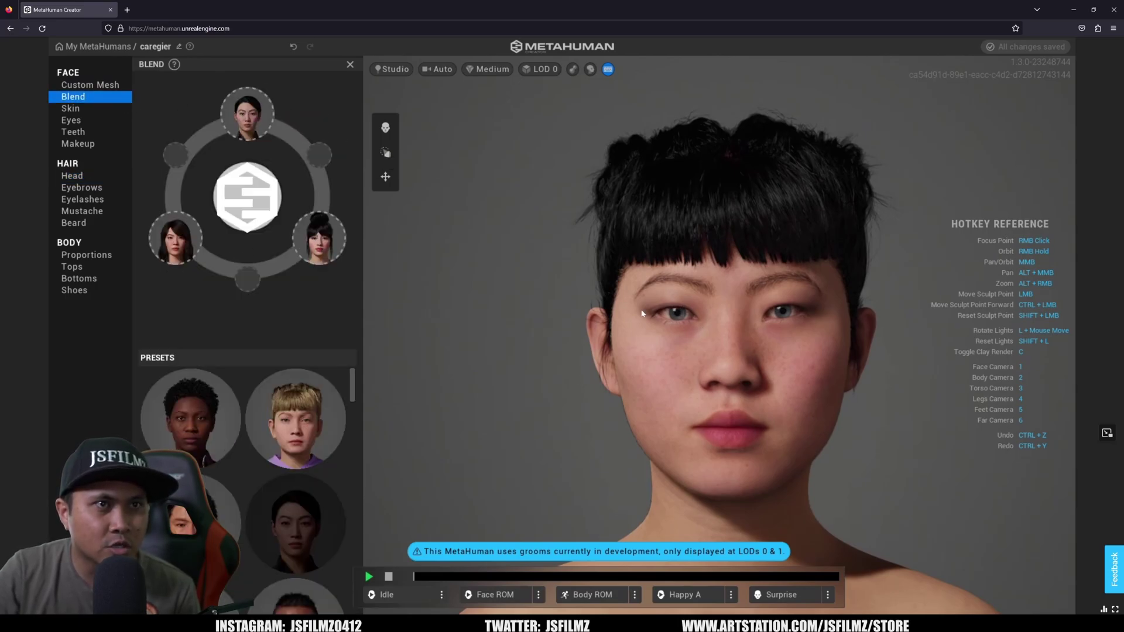
left_click(385, 127)
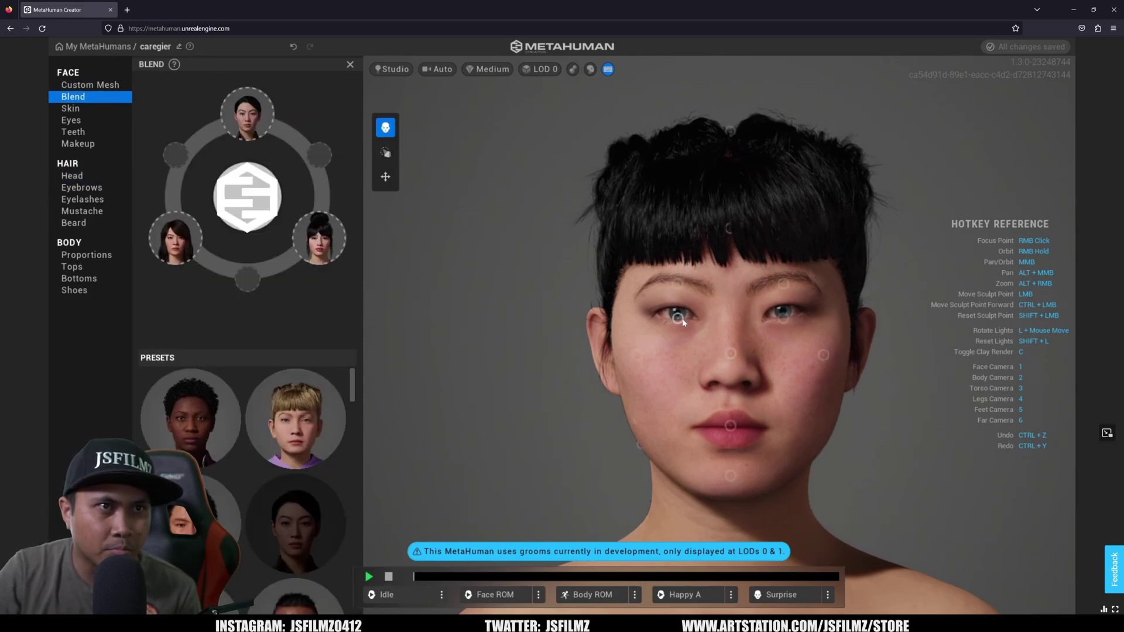
left_click_drag(683, 322, 714, 342)
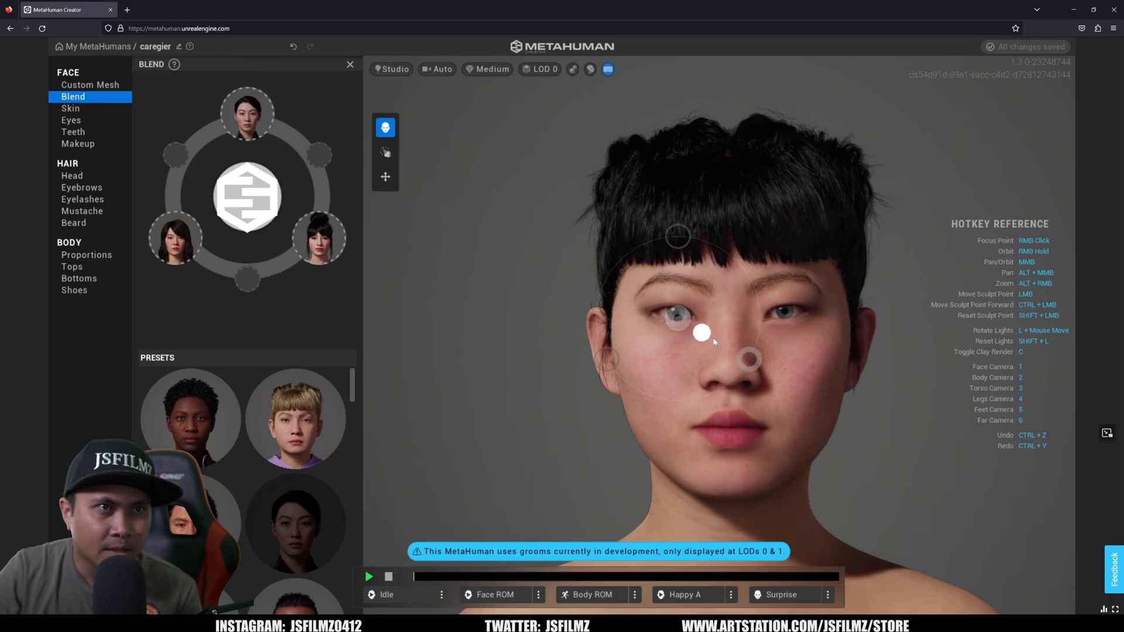
scroll(855, 389, "up", 3)
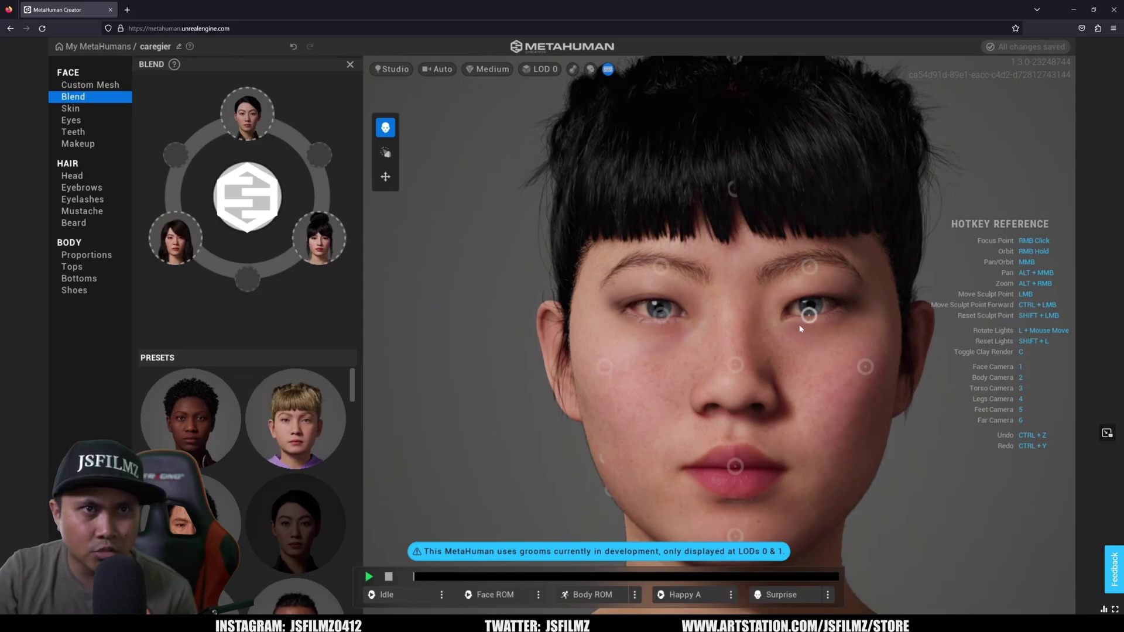
scroll(803, 329, "up", 2)
scroll(805, 329, "down", 2)
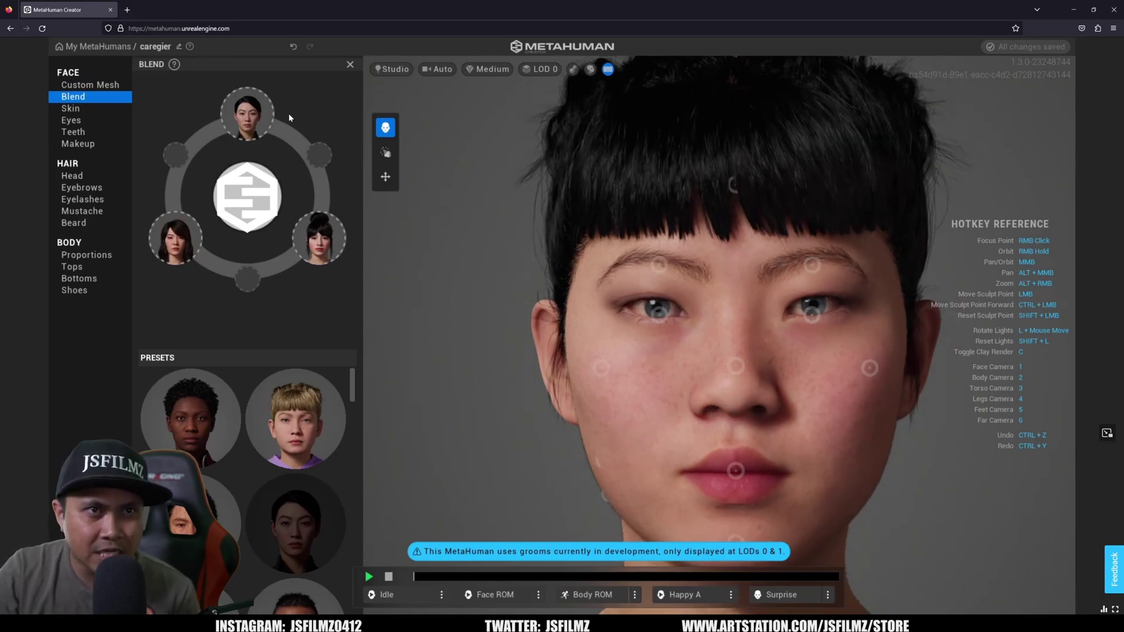
Compare the outer eye regions' custom mesh influence at 1.0 and 0.0, and set it to 0.0 with symmetry.
left_click(90, 85)
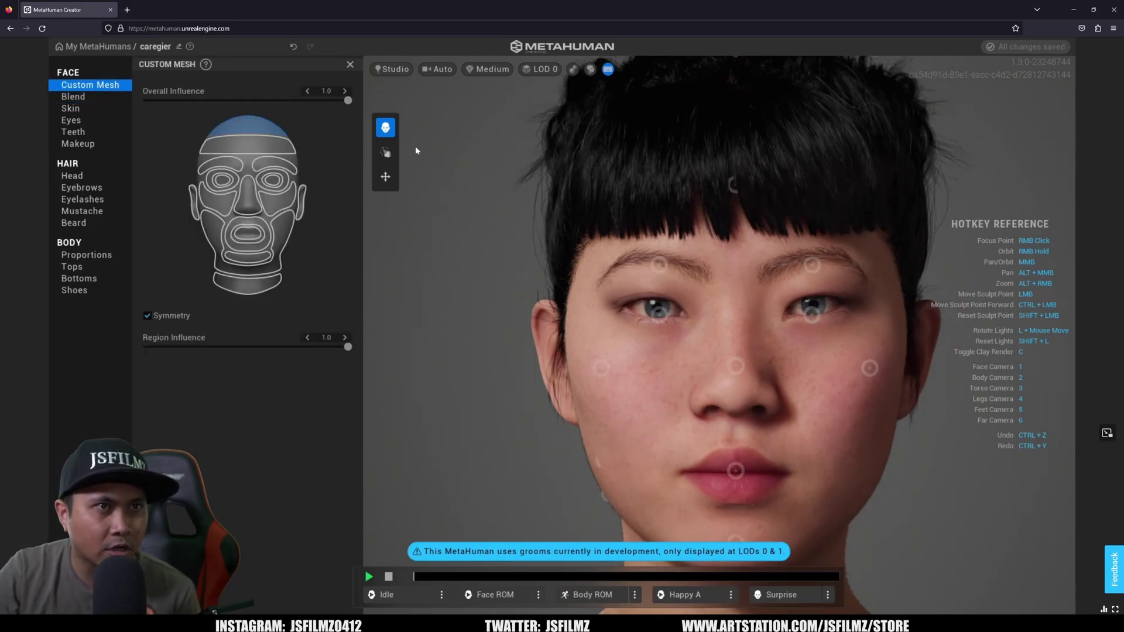
left_click(389, 130)
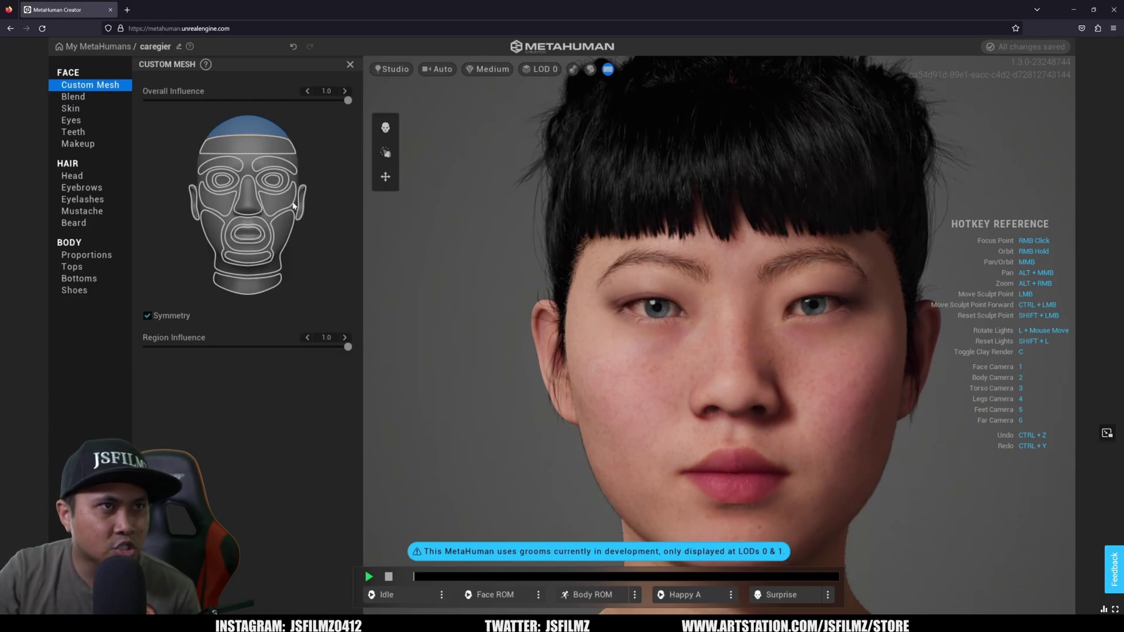
left_click(223, 180)
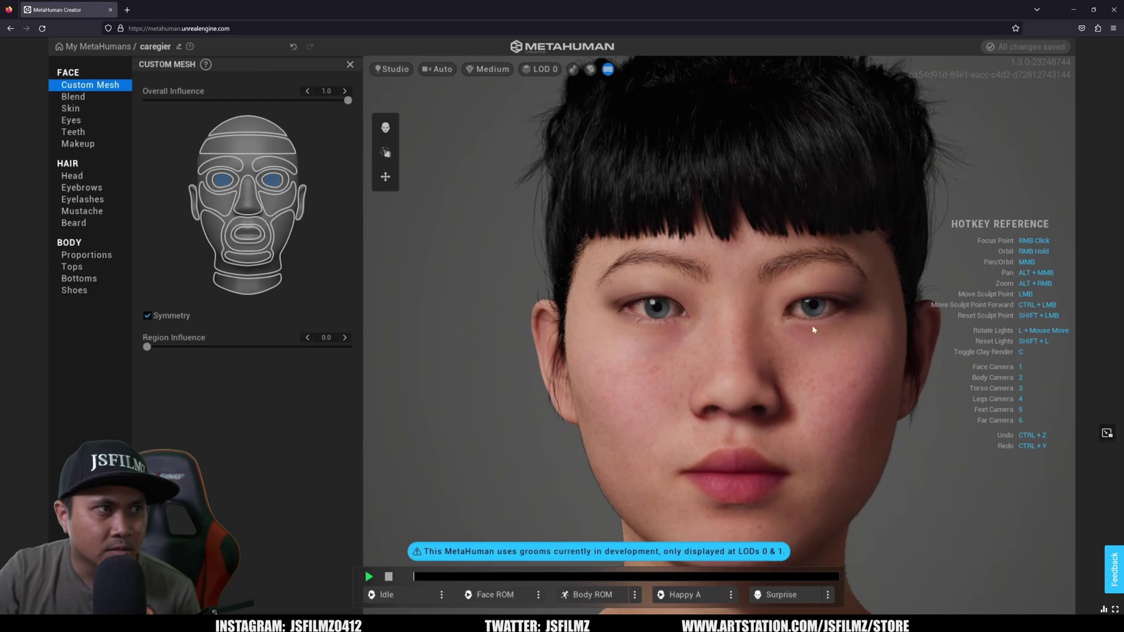
left_click(236, 182)
left_click_drag(257, 350, 51, 347)
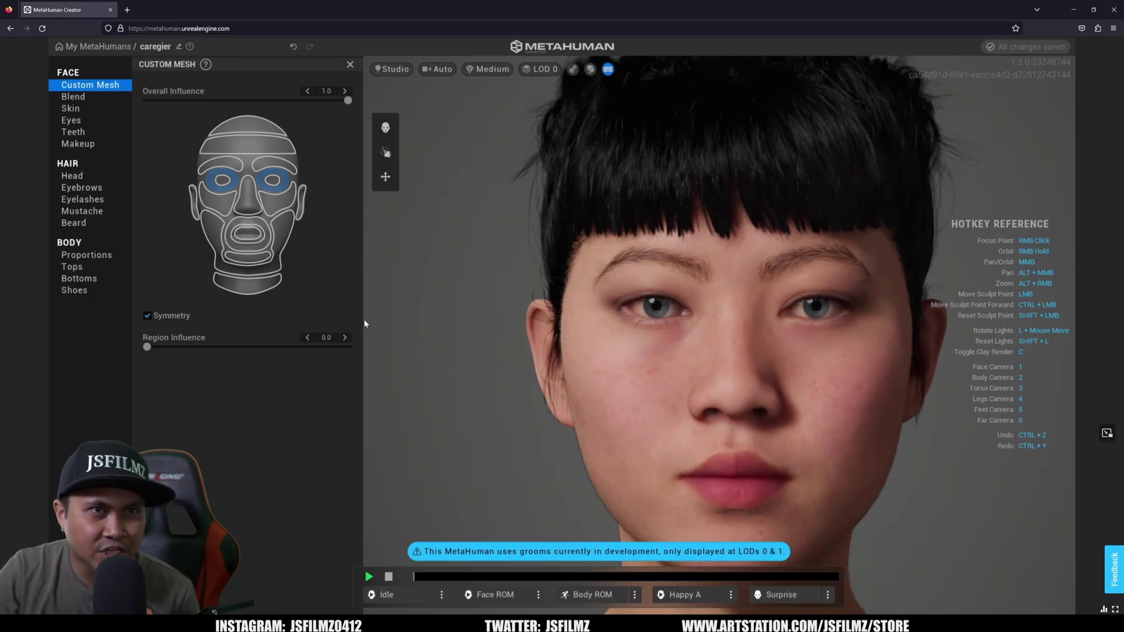
left_click_drag(261, 349, 24, 357)
left_click_drag(453, 380, 651, 372)
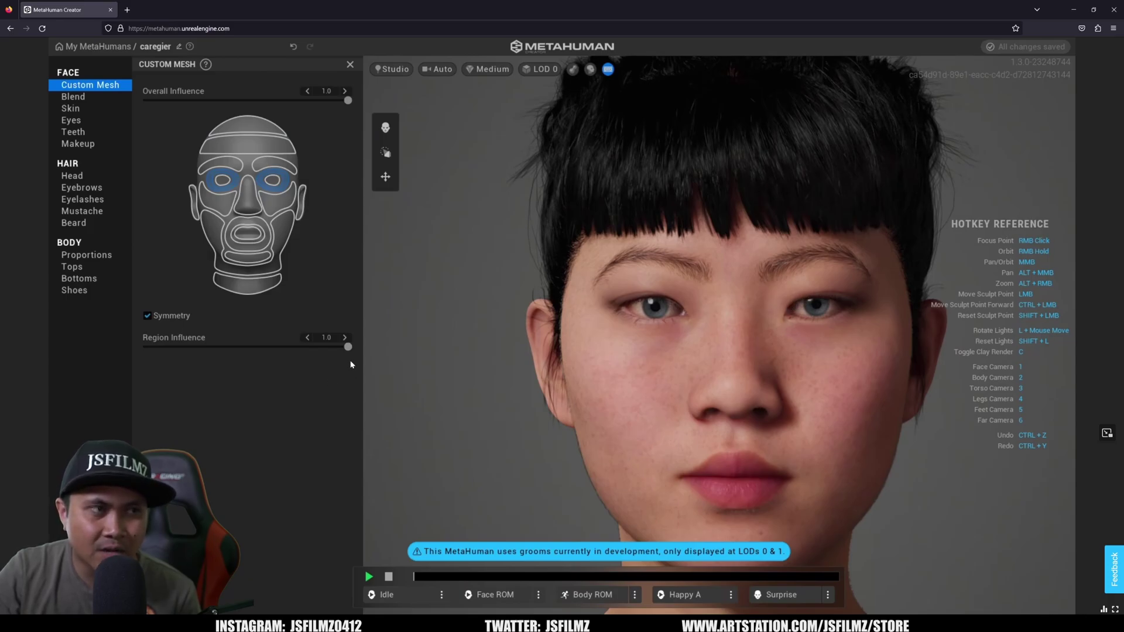
left_click_drag(261, 348, 147, 347)
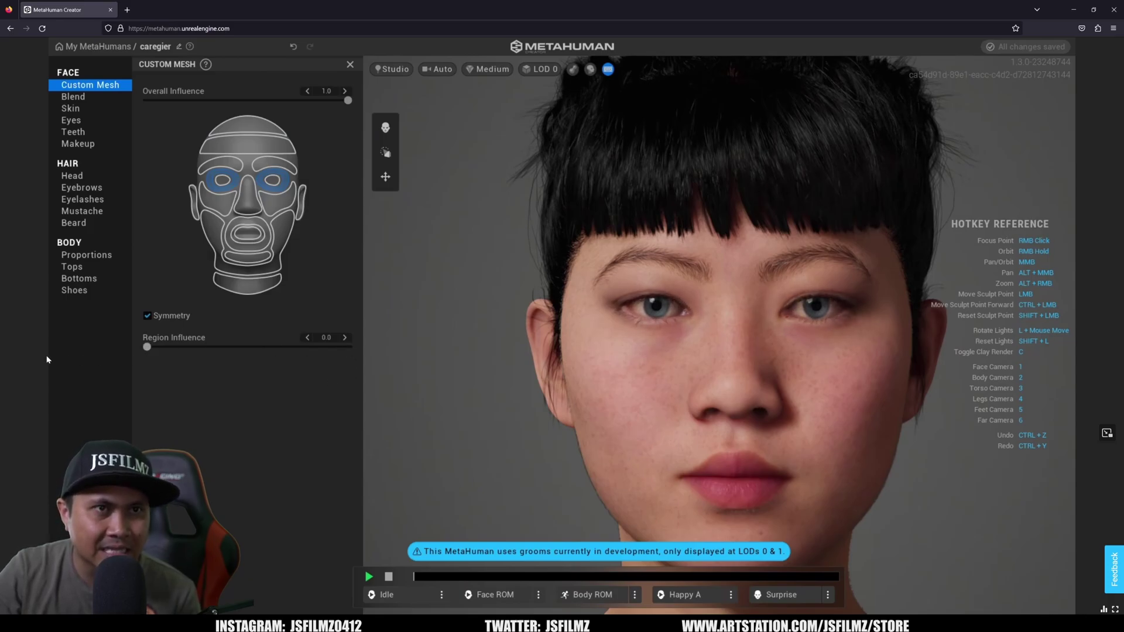
Check the lips' custom mesh region influence, and blend the mouth toward the slotted presets.
left_click(249, 233)
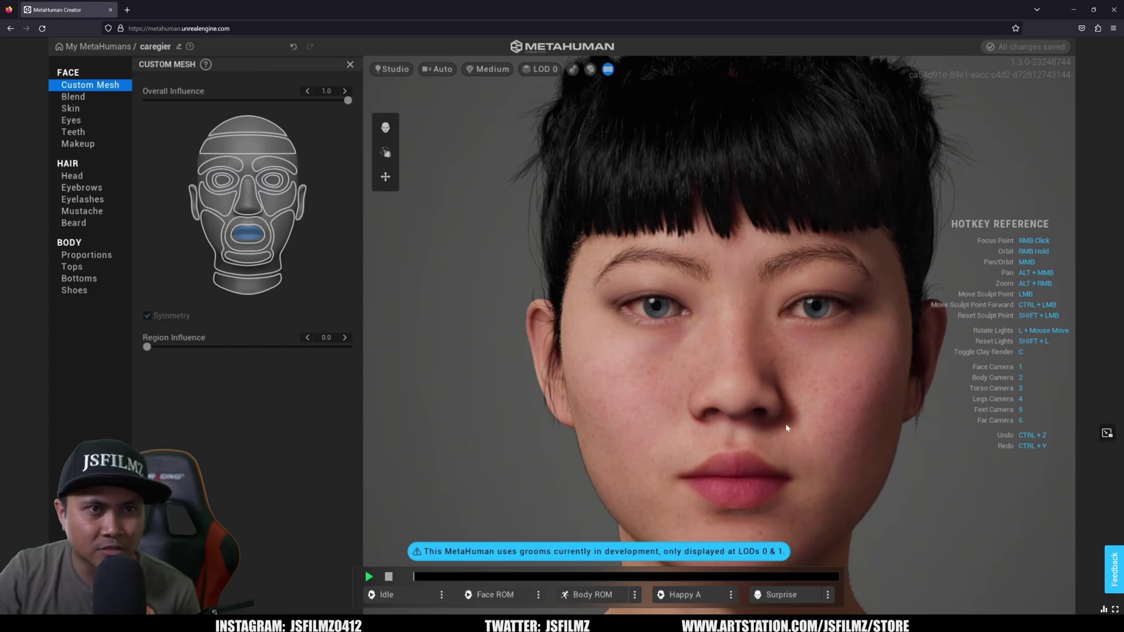
right_click_drag(786, 428, 851, 397)
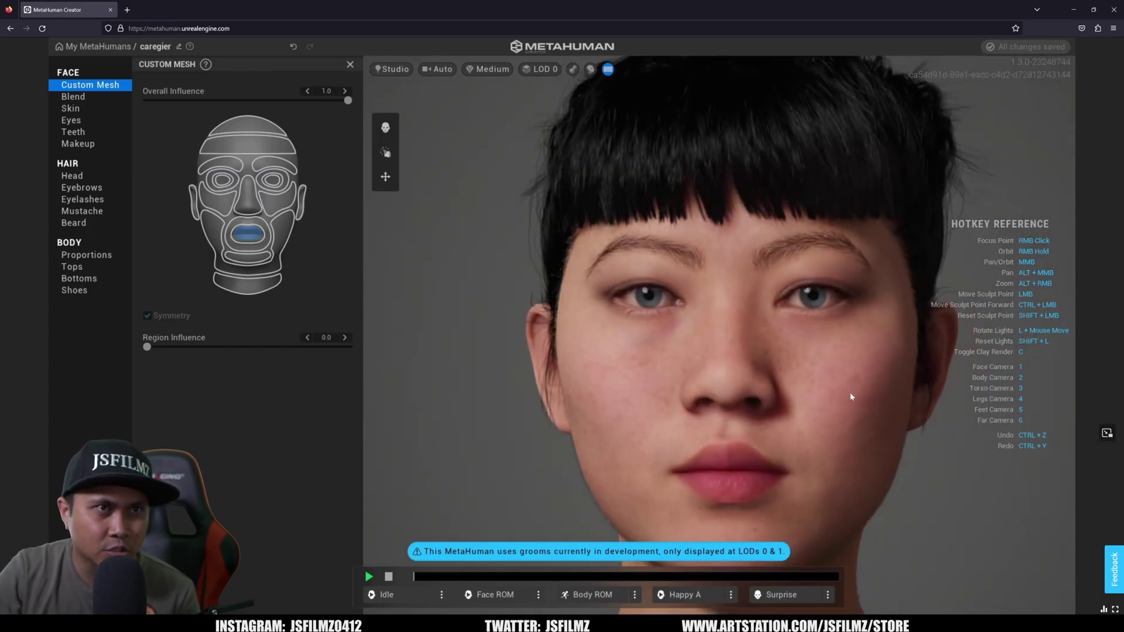
left_click(76, 97)
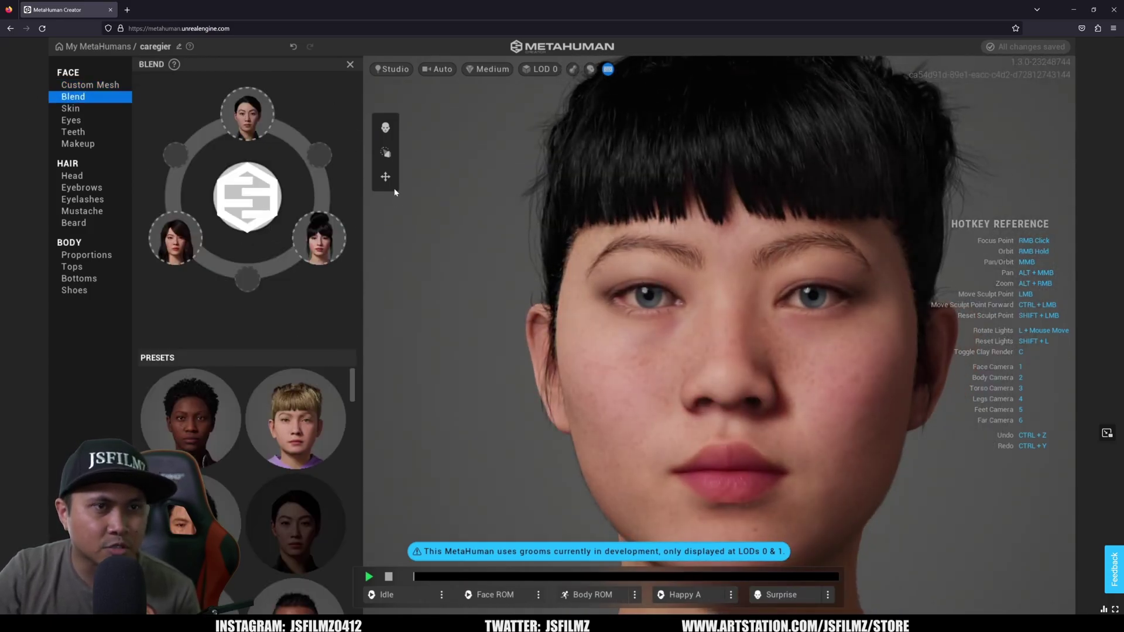
left_click(386, 128)
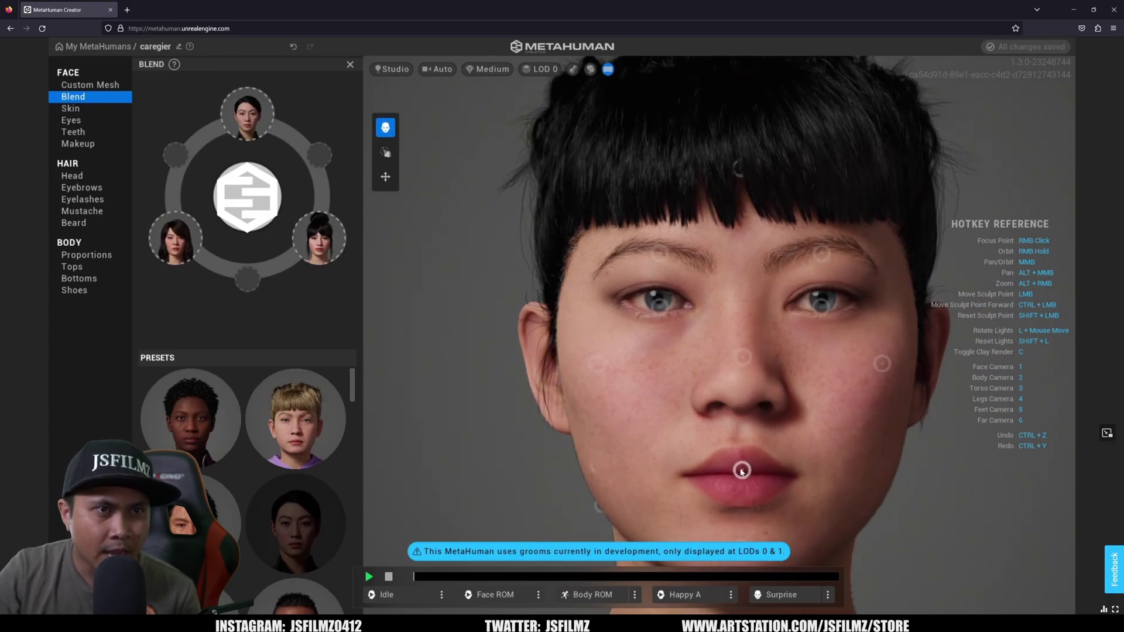
mouse_move(742, 472)
left_mouse_down()
mouse_move(665, 472)
mouse_move(737, 470)
mouse_move(747, 428)
mouse_move(811, 464)
mouse_move(776, 446)
mouse_move(830, 519)
left_mouse_up()
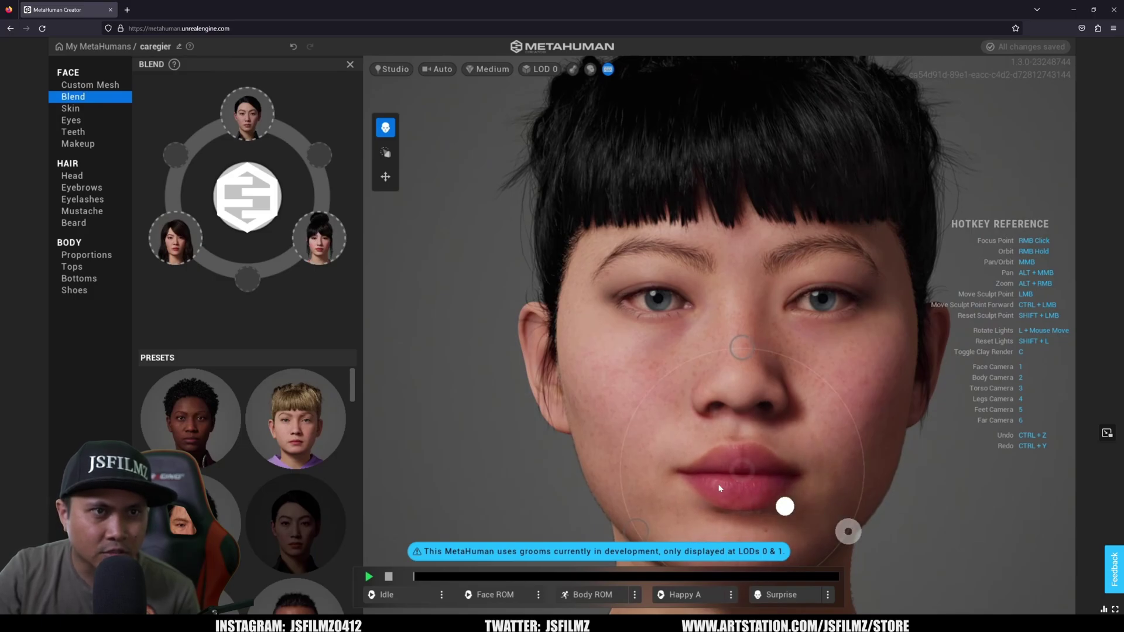
mouse_move(742, 472)
left_mouse_down()
mouse_move(694, 469)
mouse_move(702, 502)
mouse_move(685, 503)
mouse_move(676, 470)
left_mouse_up()
scroll(737, 459, "down", 1)
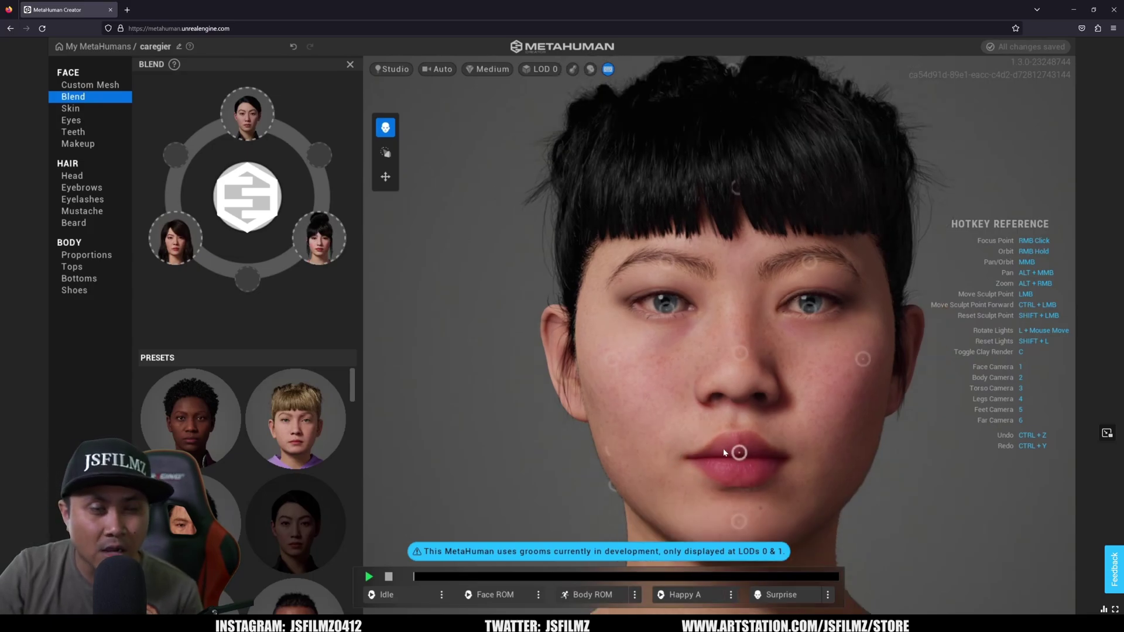
mouse_move(739, 455)
left_mouse_down()
mouse_move(658, 437)
mouse_move(773, 418)
left_mouse_up()
mouse_move(692, 410)
left_mouse_down()
mouse_move(677, 394)
mouse_move(685, 378)
left_mouse_up()
left_click_drag(748, 415, 737, 442)
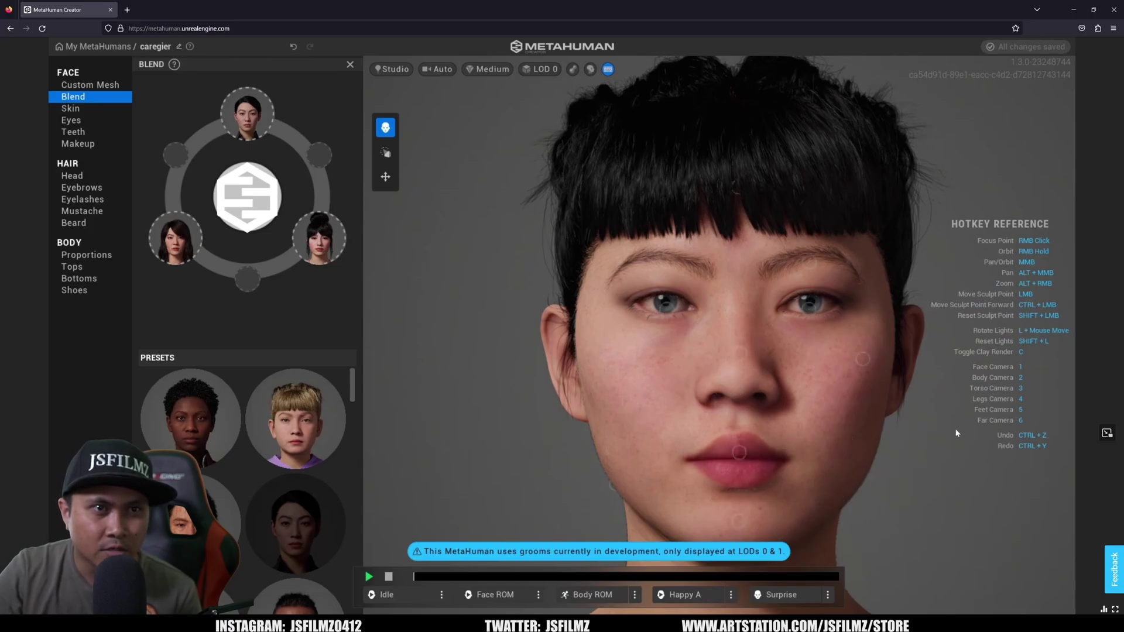
Try blending the jaw area toward the slotted presets and inspect the face shape.
mouse_move(955, 430)
right_mouse_down()
mouse_move(714, 431)
mouse_move(939, 436)
right_mouse_up()
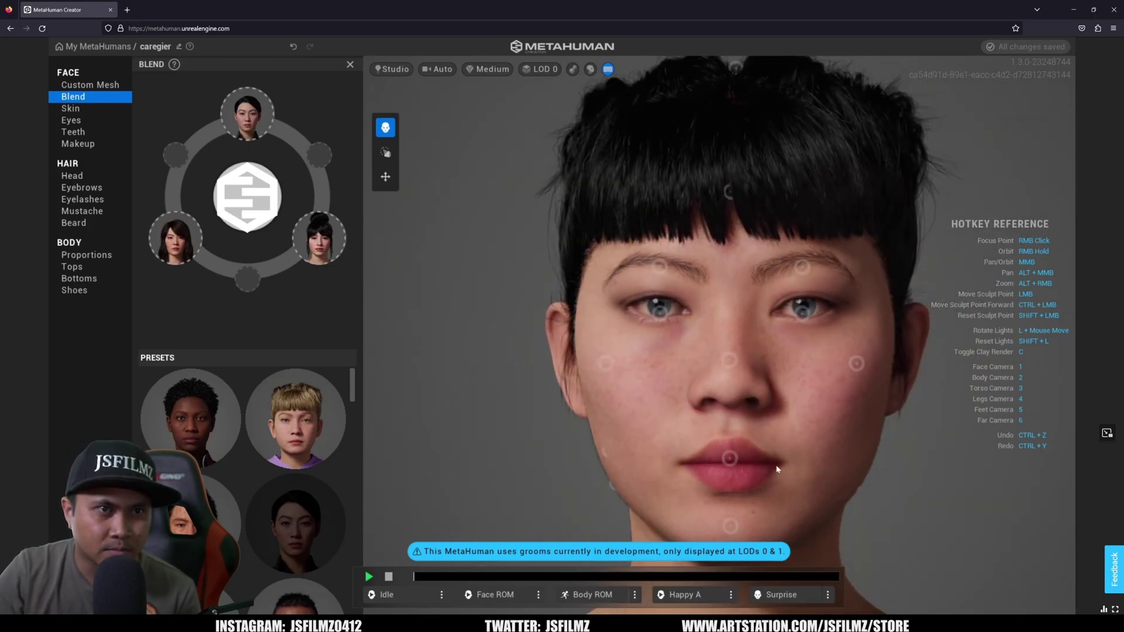
left_click_drag(609, 459, 644, 456)
mouse_move(644, 454)
right_mouse_down()
mouse_move(501, 437)
mouse_move(928, 462)
right_mouse_up()
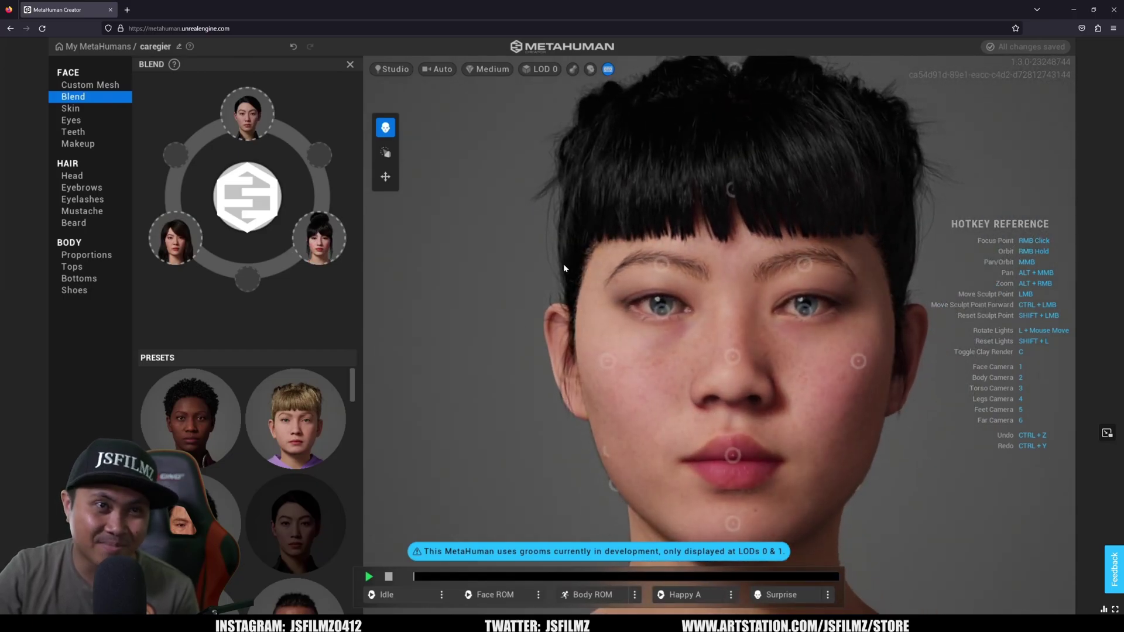
Try foundation makeup on the face at full and reduced intensity, turn it off, and compare the bare skin up close.
left_click(385, 151)
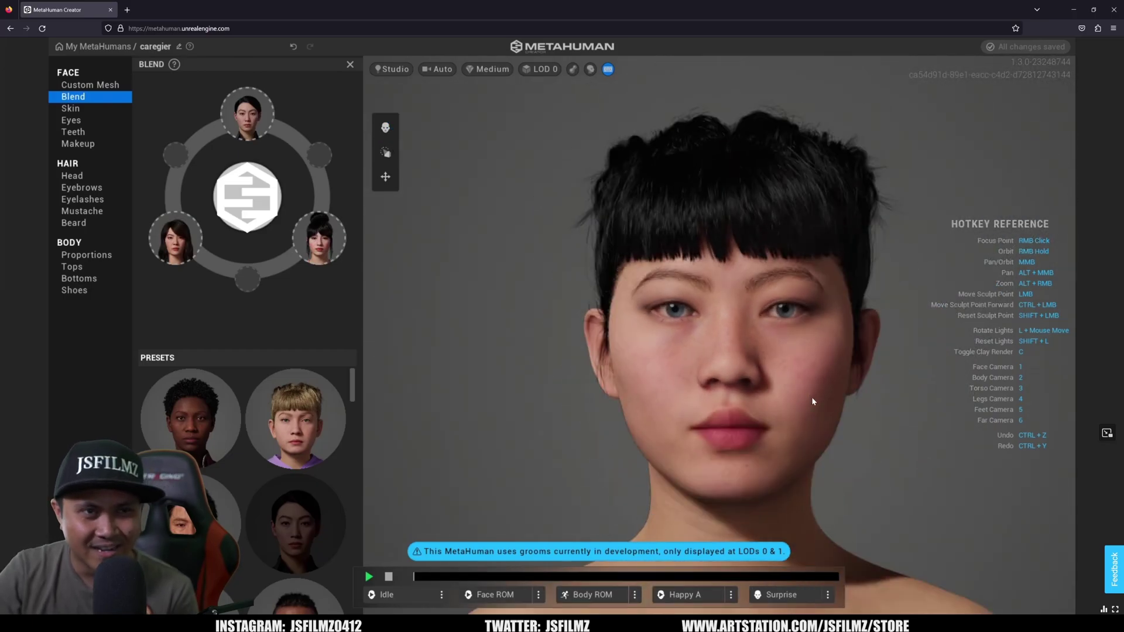
right_click_drag(913, 359, 703, 370)
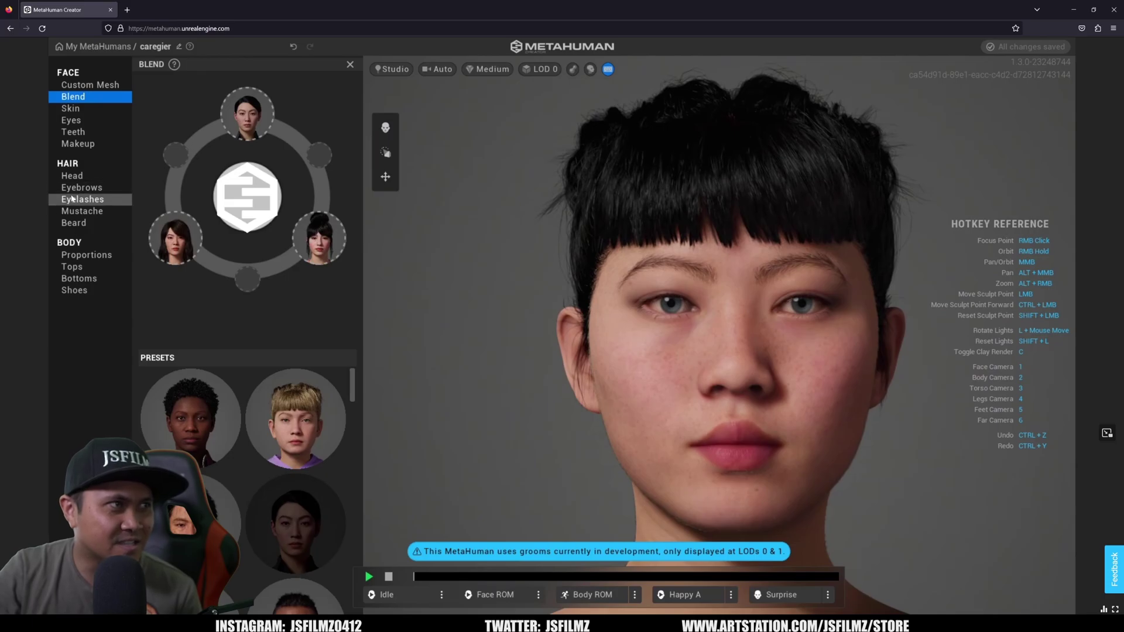
left_click(83, 143)
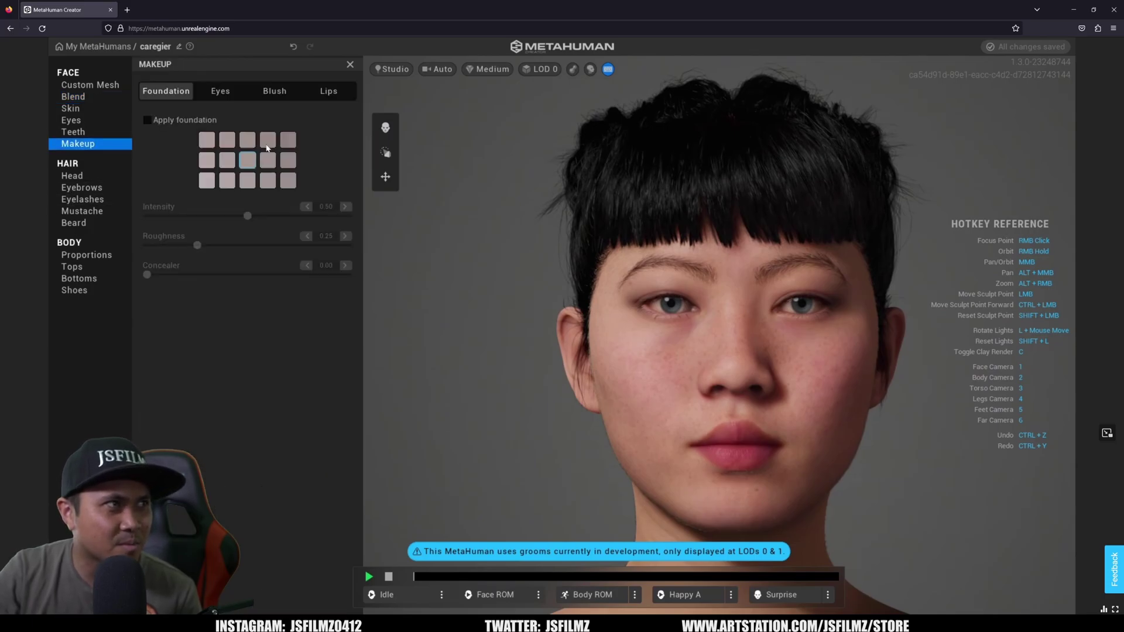
left_click(147, 120)
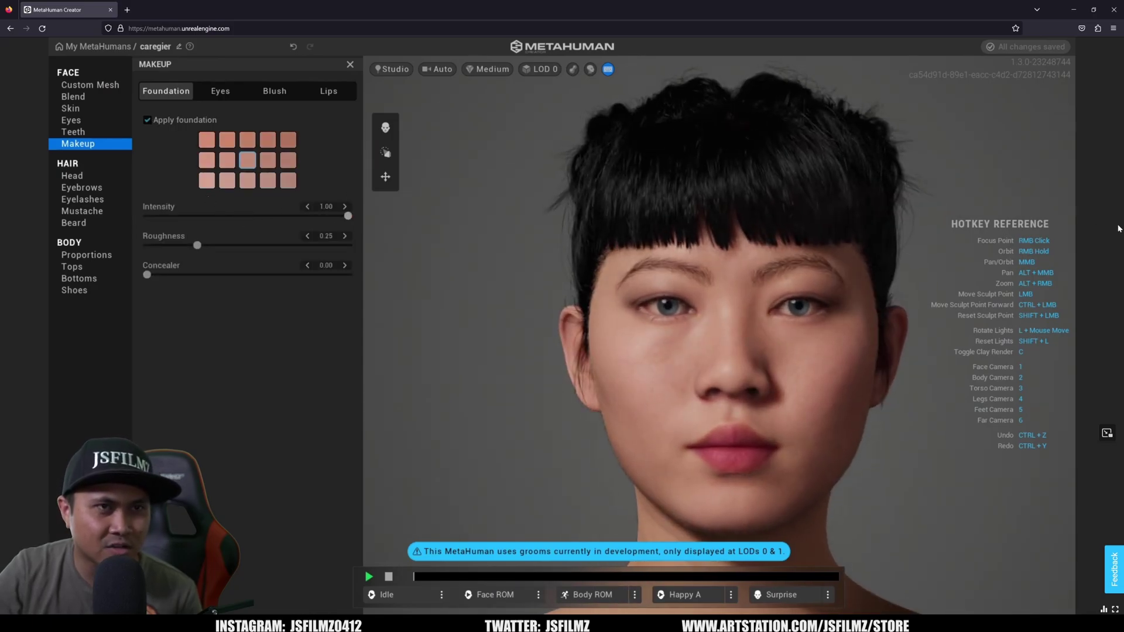
right_click_drag(902, 399, 657, 397)
left_click_drag(348, 215, 147, 216)
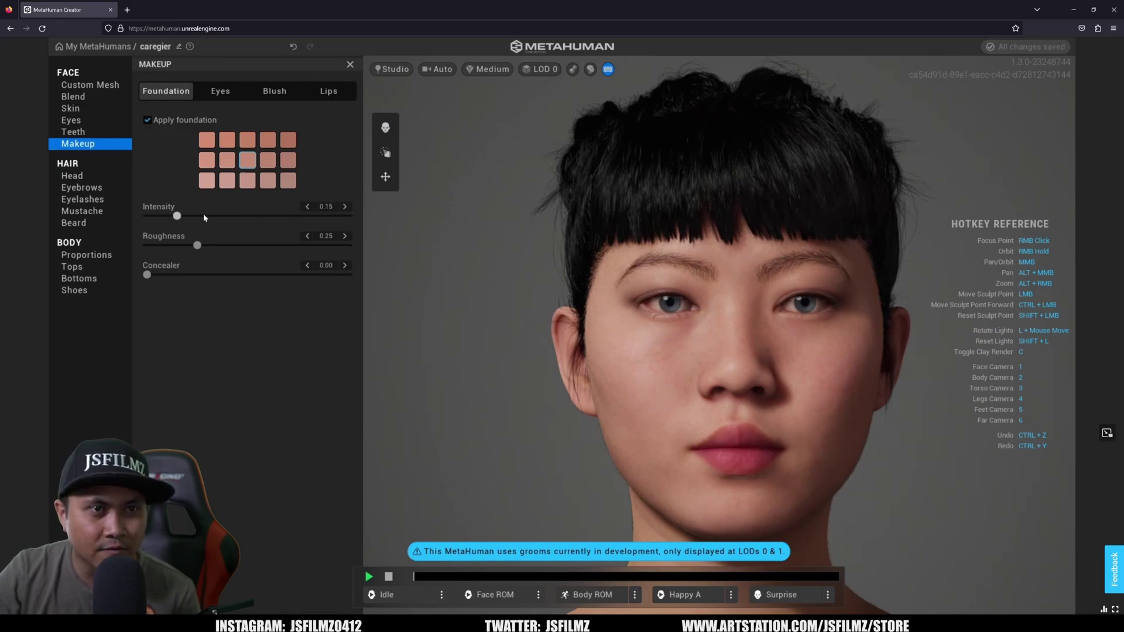
left_click(151, 120)
right_click_drag(926, 346, 761, 385)
scroll(764, 388, "up", 6)
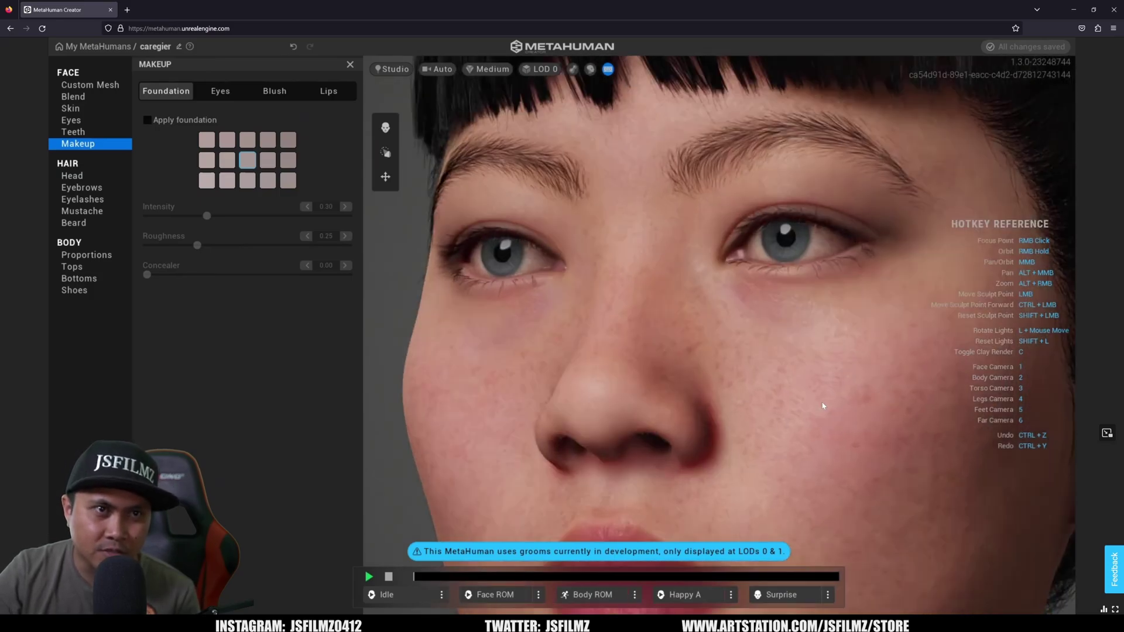
right_click_drag(823, 406, 679, 363)
right_click_drag(506, 306, 842, 379)
scroll(842, 380, "down", 5)
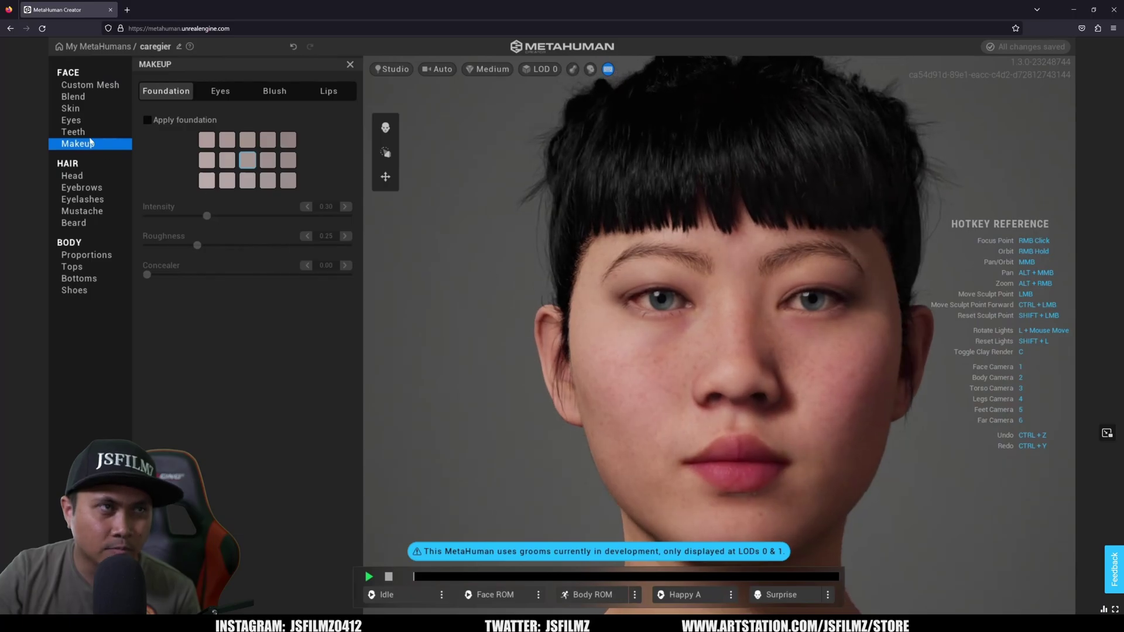
Change the eyebrow style to Medium Natural Eyebrows and check the face from an angle and from the front.
left_click(71, 120)
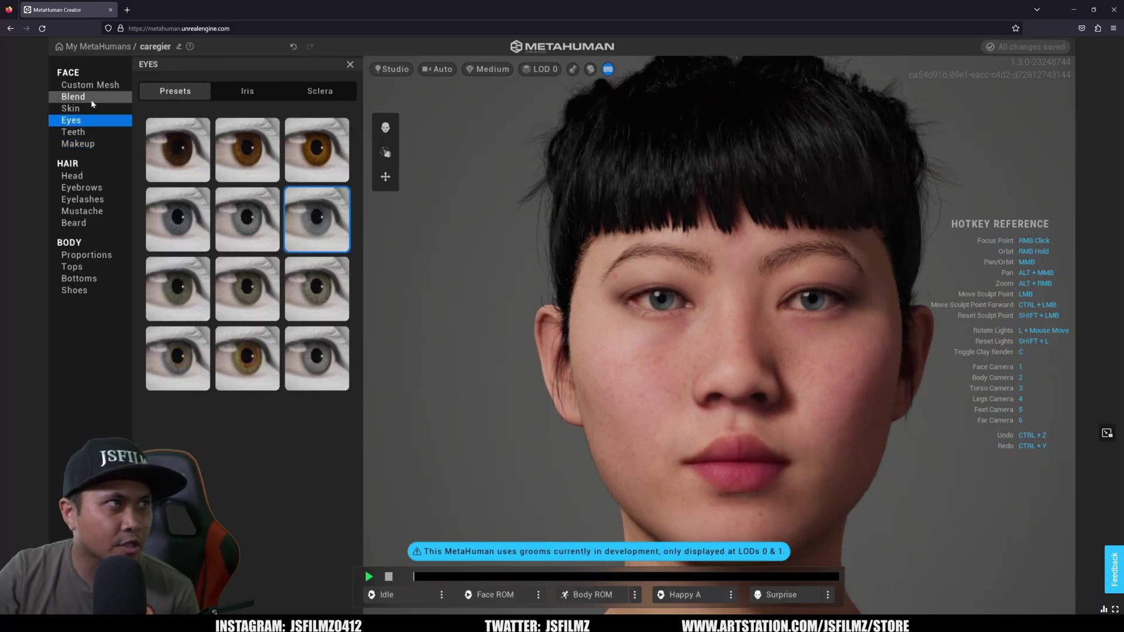
left_click(90, 188)
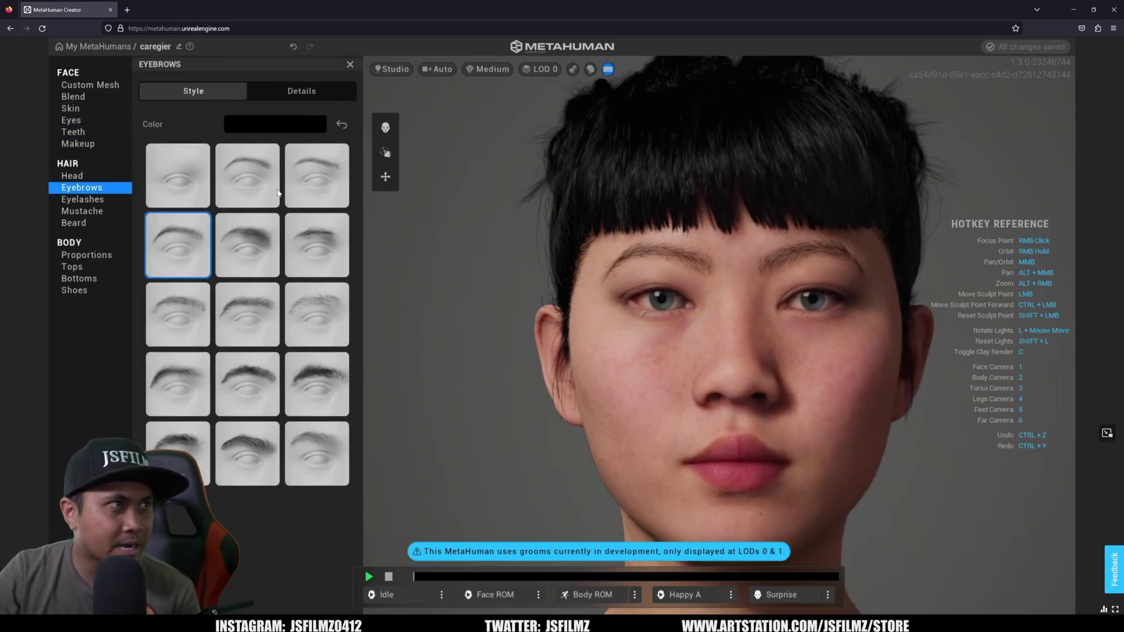
left_click(322, 175)
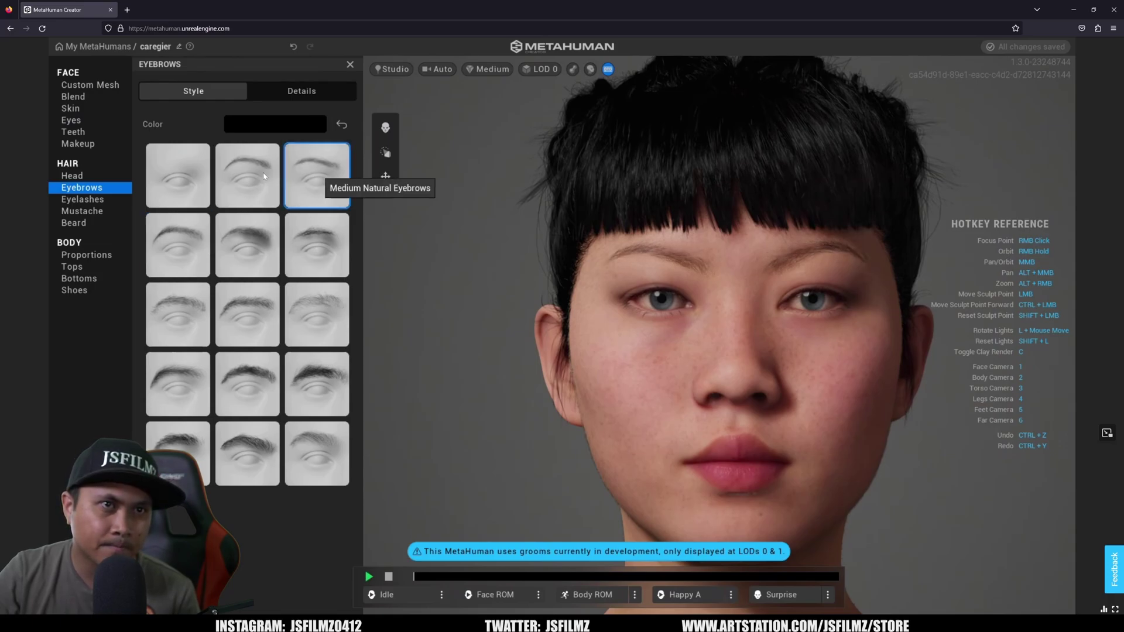
right_click_drag(702, 274, 613, 250)
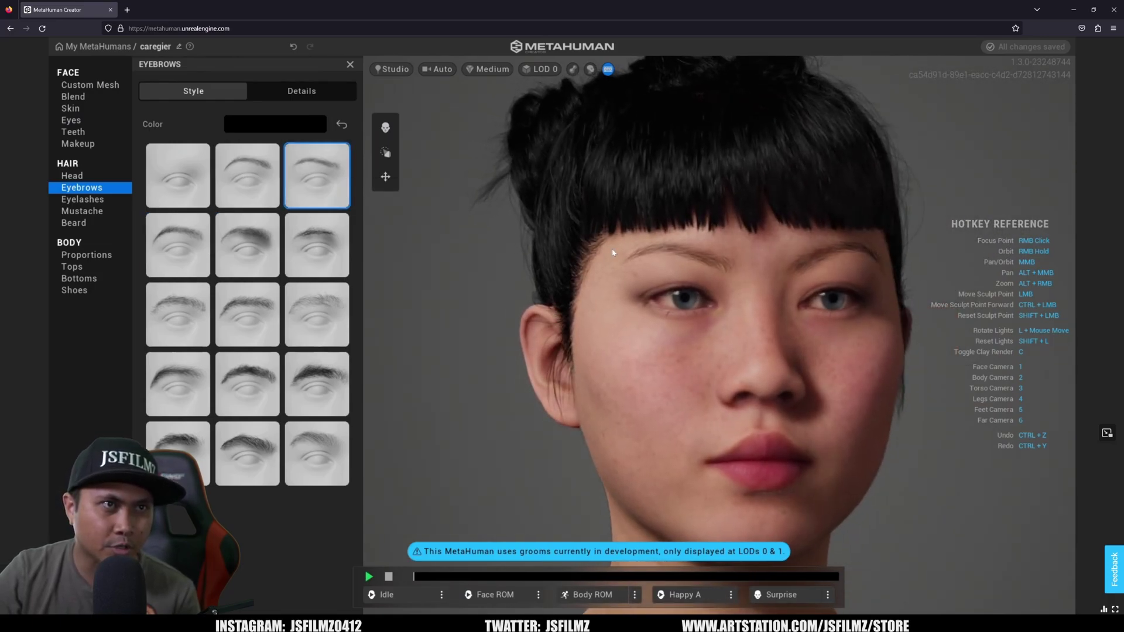
key("1")
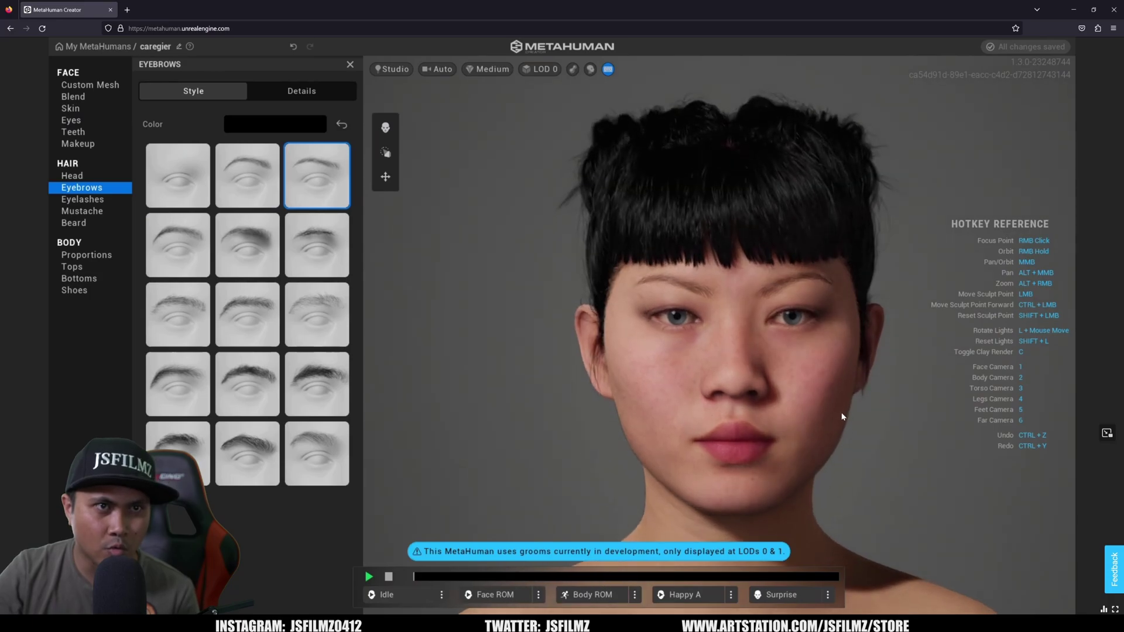
Play the Face ROM animation, pause it and scrub back to an early frame to inspect the expression and teeth.
left_click(524, 595)
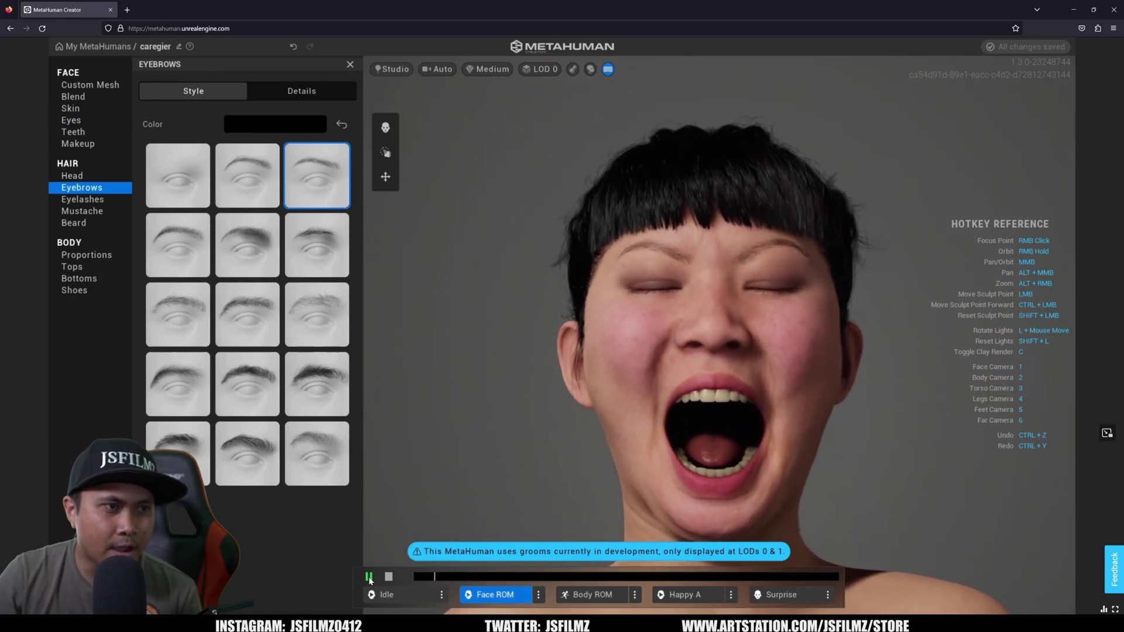
left_click(369, 578)
left_click_drag(424, 578, 423, 578)
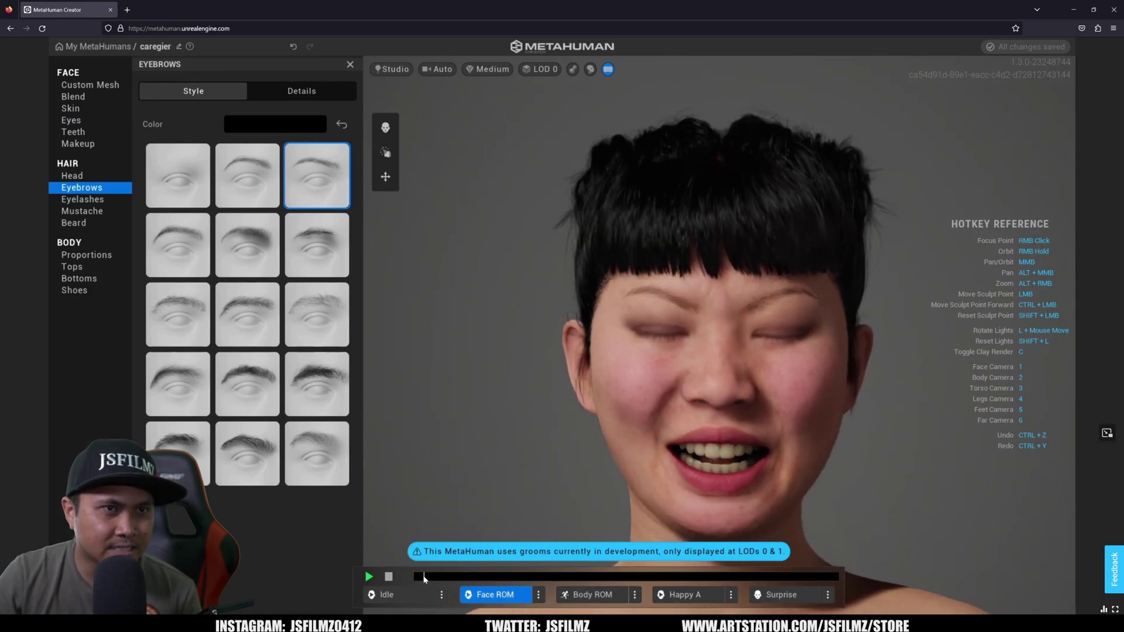
Set the teeth variation to 0.71 and the tooth color to U 0.17 and V 0.18.
left_click(75, 132)
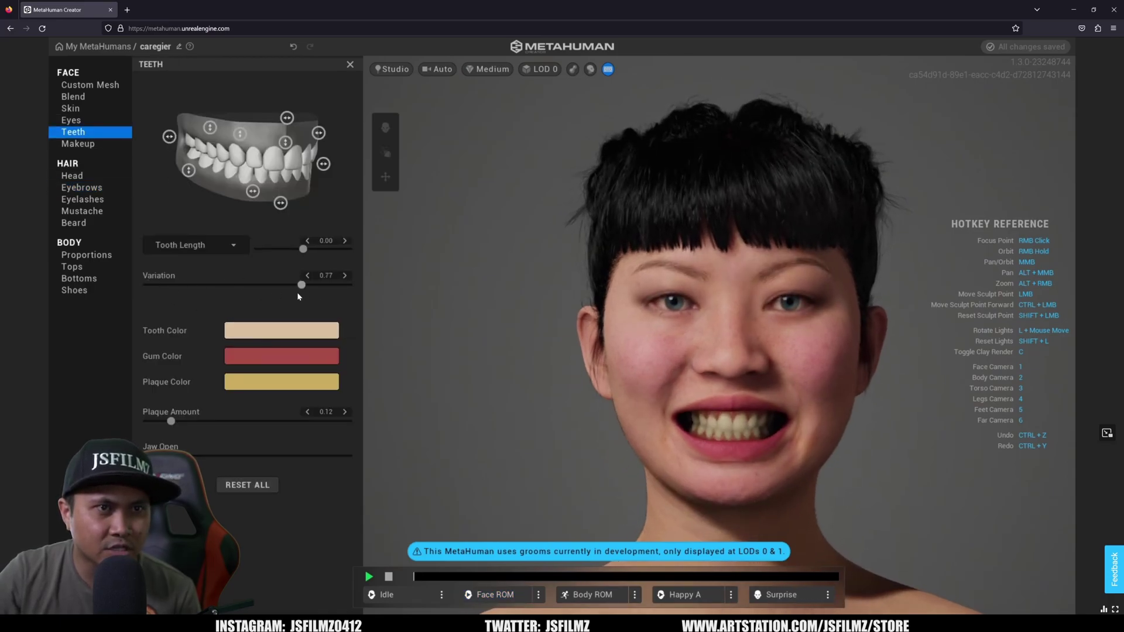
left_click_drag(297, 294, 281, 290)
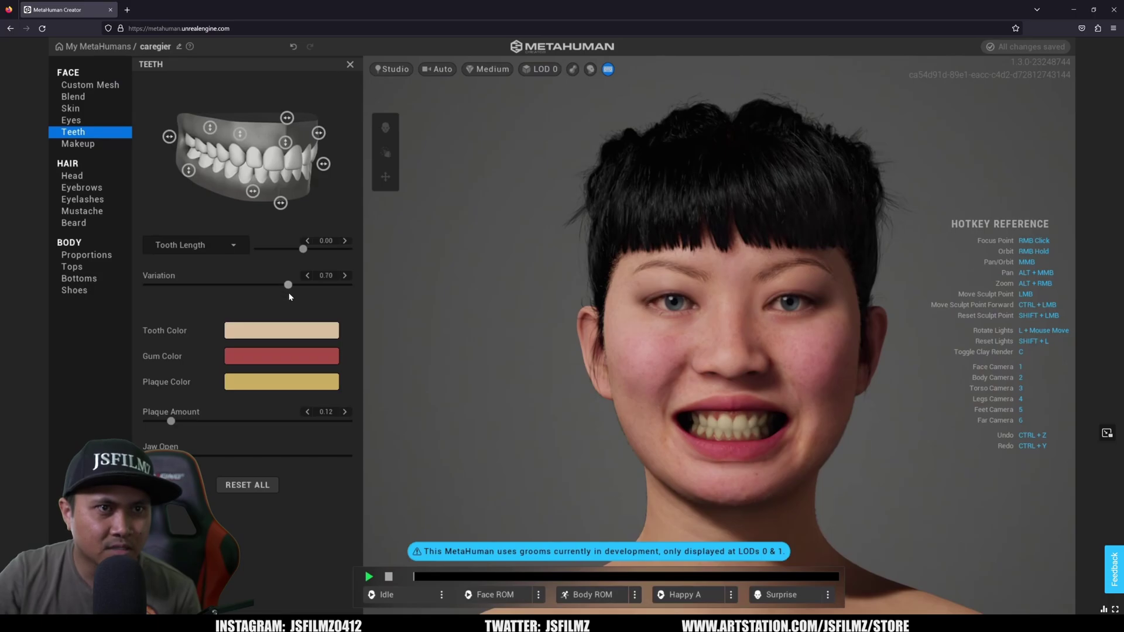
left_click(290, 294)
left_click(281, 330)
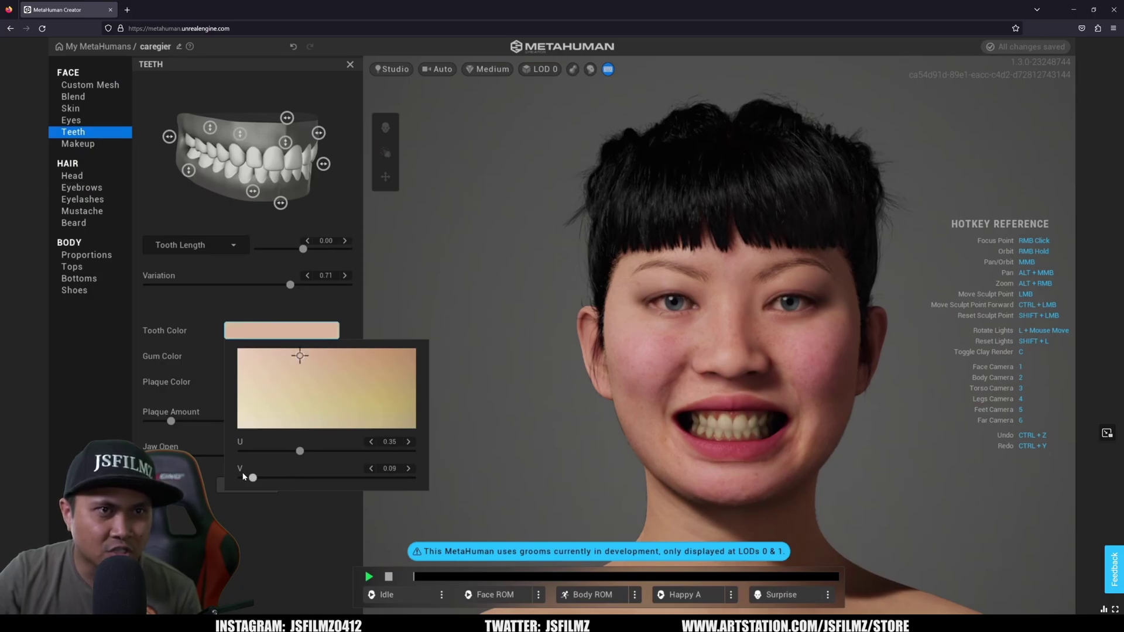
left_click_drag(238, 478, 659, 497)
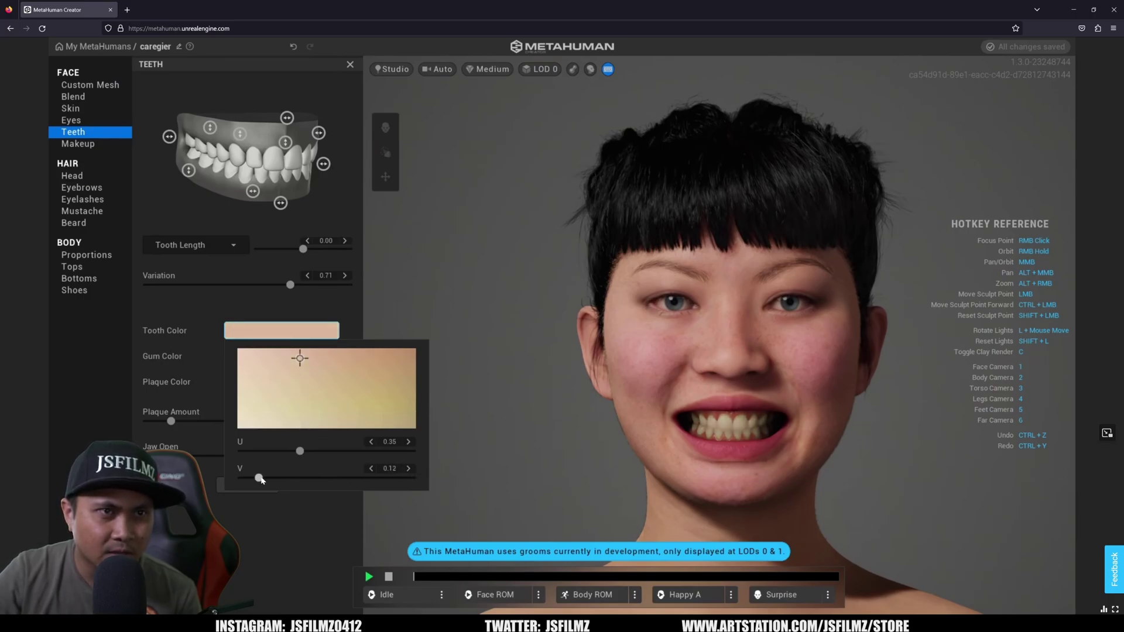
scroll(767, 458, "up", 5)
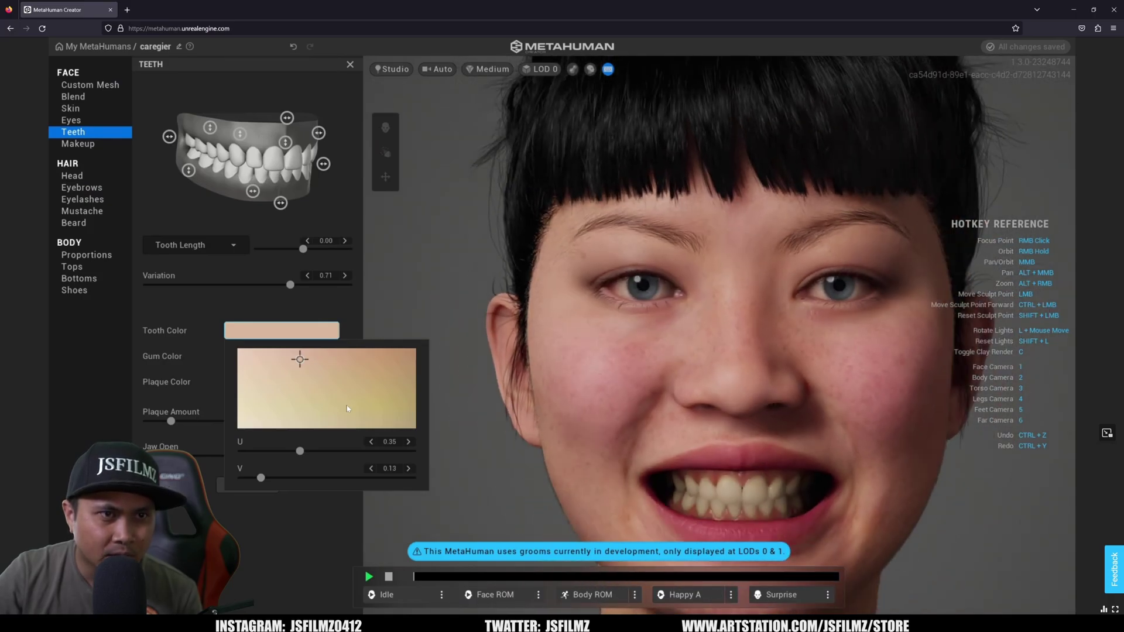
left_click_drag(299, 450, 268, 452)
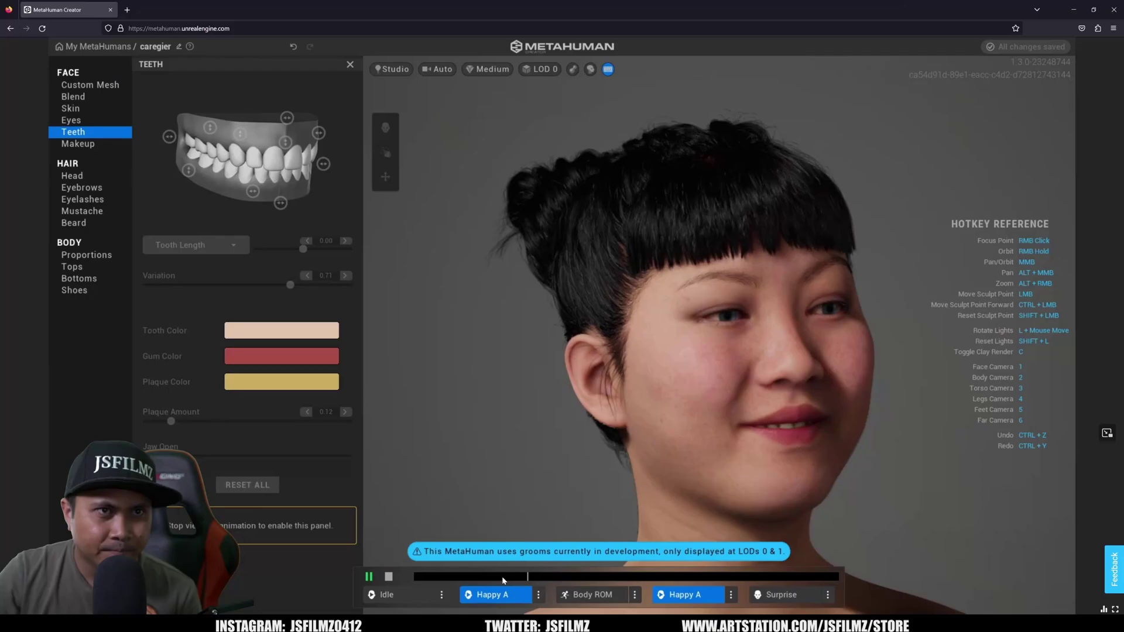
Preview the teeth with the Happy A animation and stop the playback.
left_click_drag(603, 578, 776, 584)
left_click(369, 578)
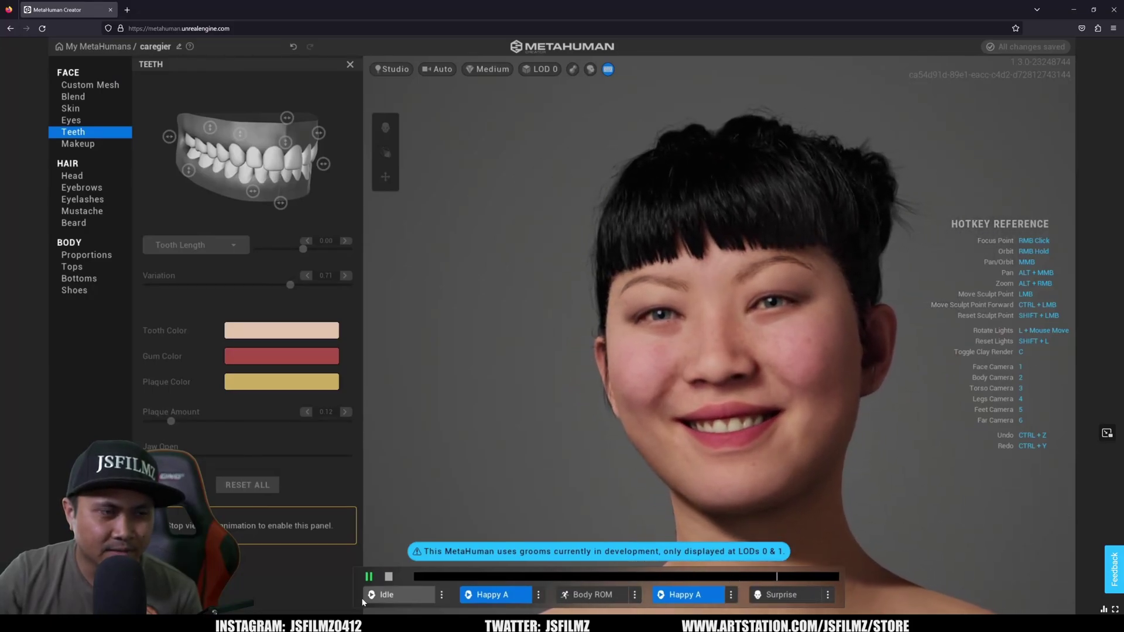
left_click(388, 577)
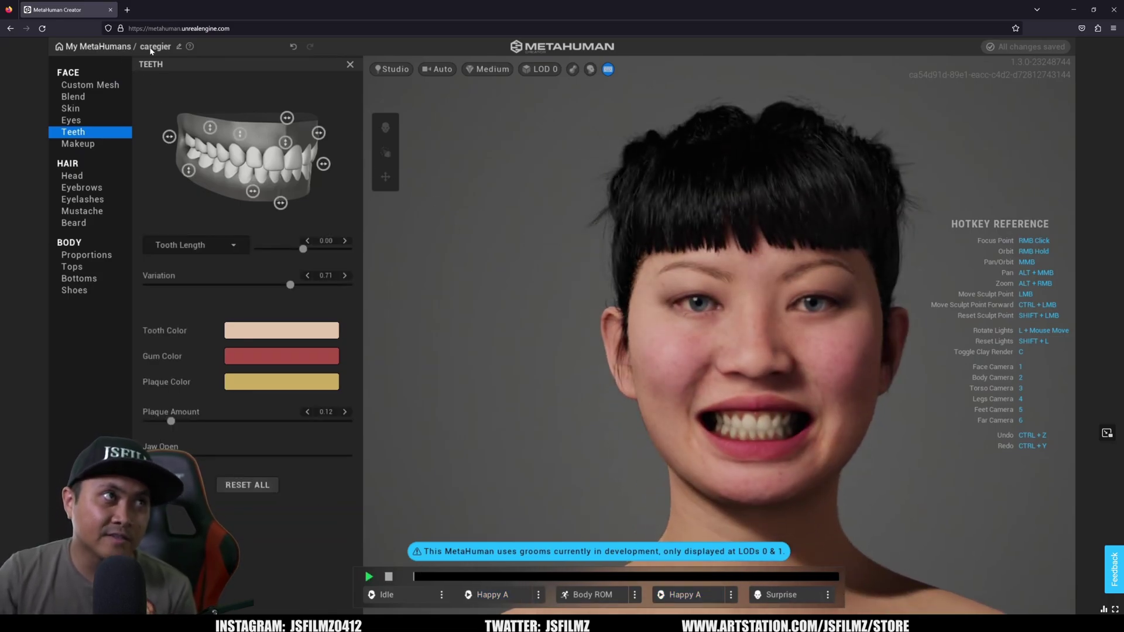
Rename the MetaHuman from caregier to Monica and return to the My MetaHumans list.
left_click(178, 47)
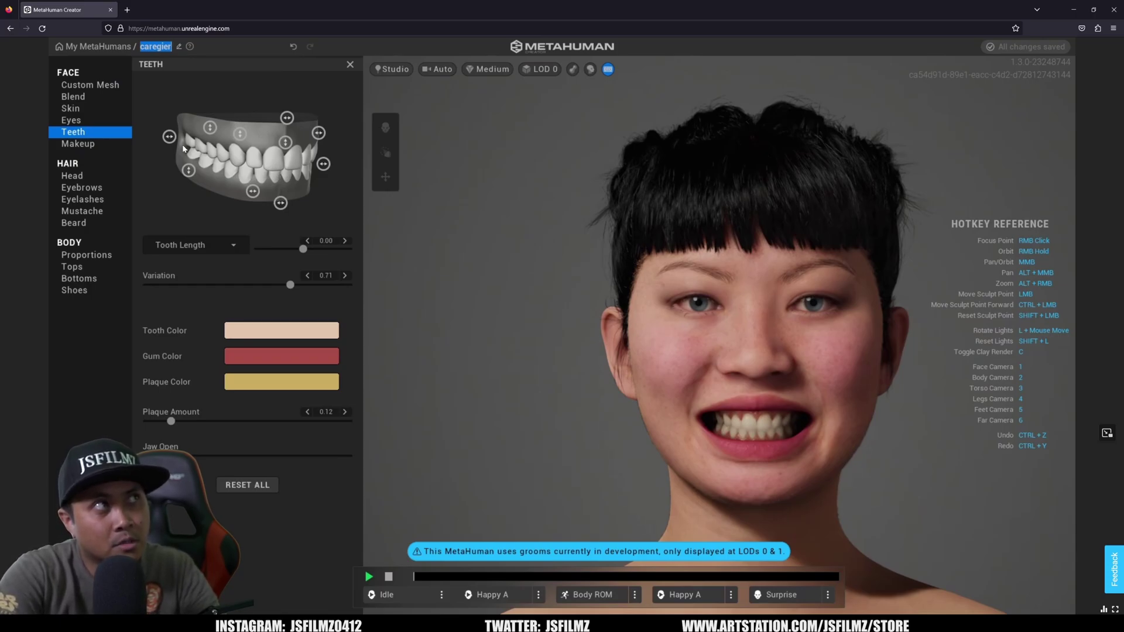
key("End")
type("M")
key("BackSpace")
key("BackSpace")
key("BackSpace")
key("BackSpace")
key("BackSpace")
key("BackSpace")
key("BackSpace")
key("BackSpace")
key("BackSpace")
type("Monica")
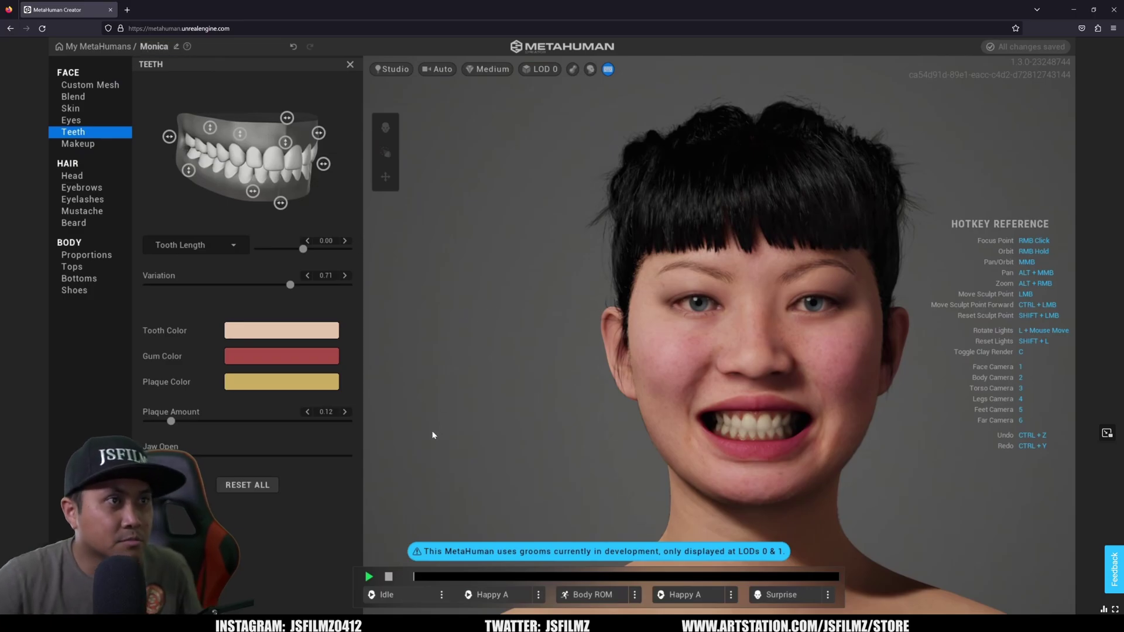
key("Return")
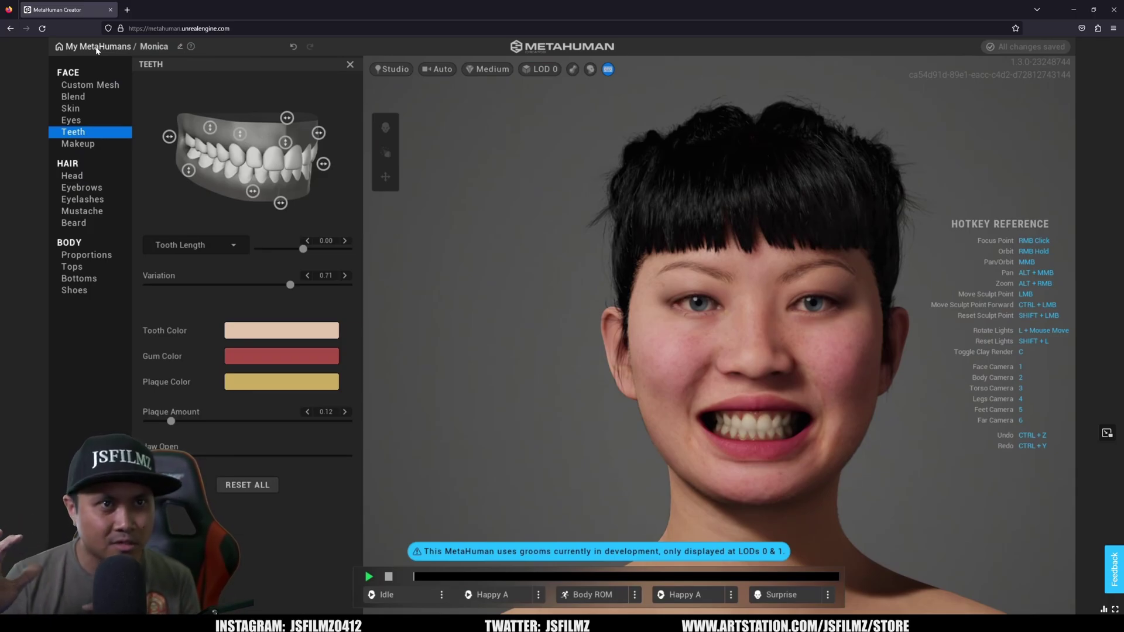
left_click(97, 46)
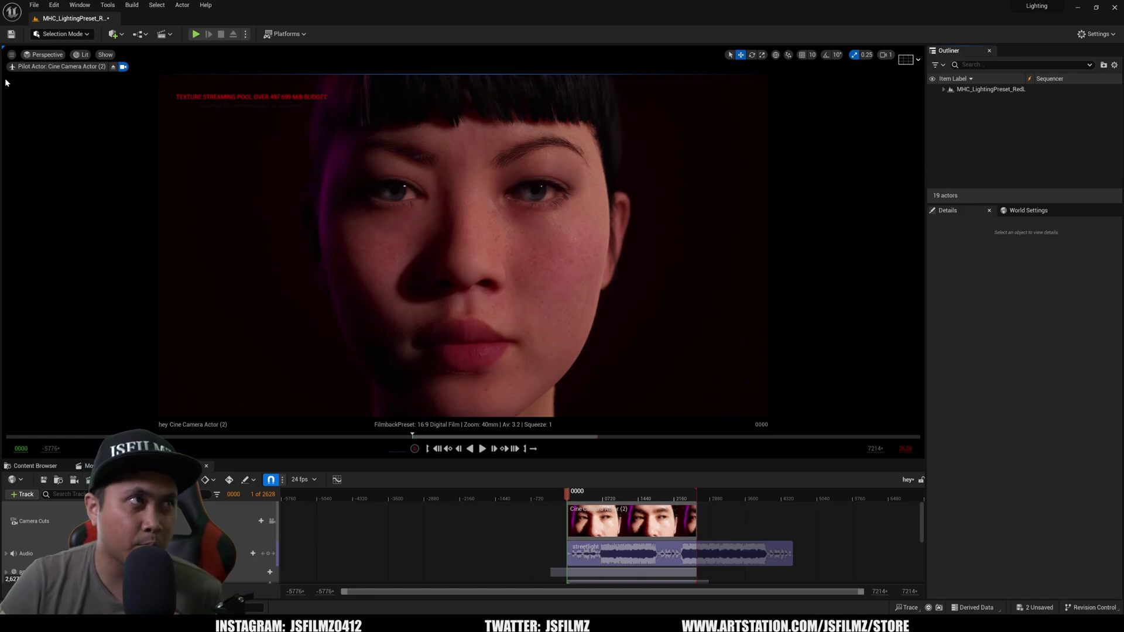
Switch to Unreal Editor and check its version information.
left_click(208, 5)
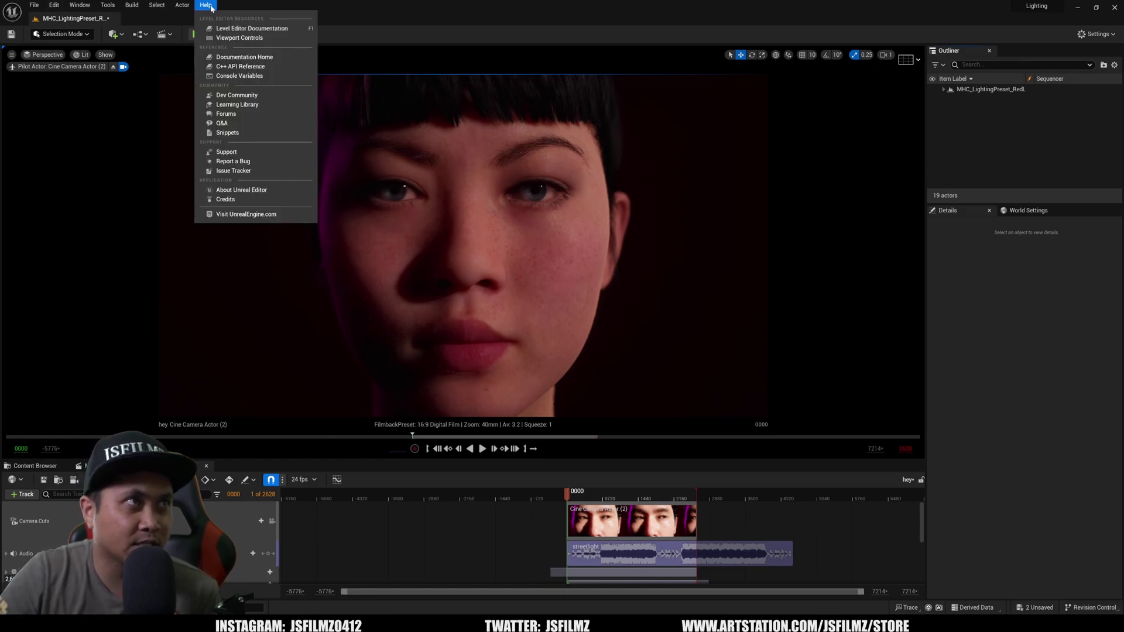
left_click(232, 188)
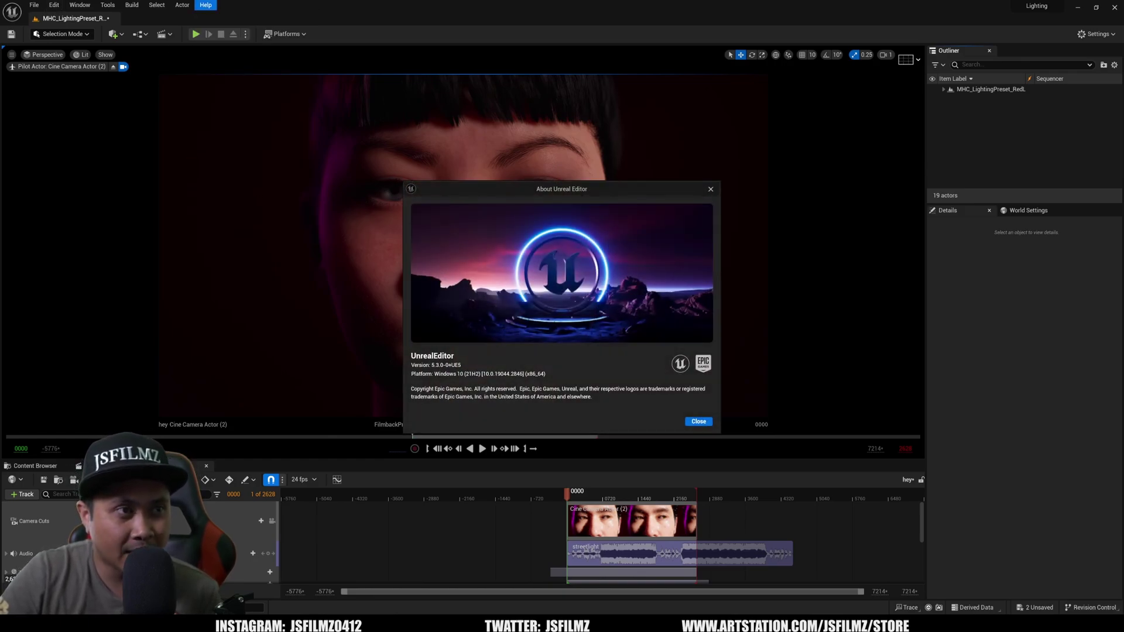
left_click(711, 190)
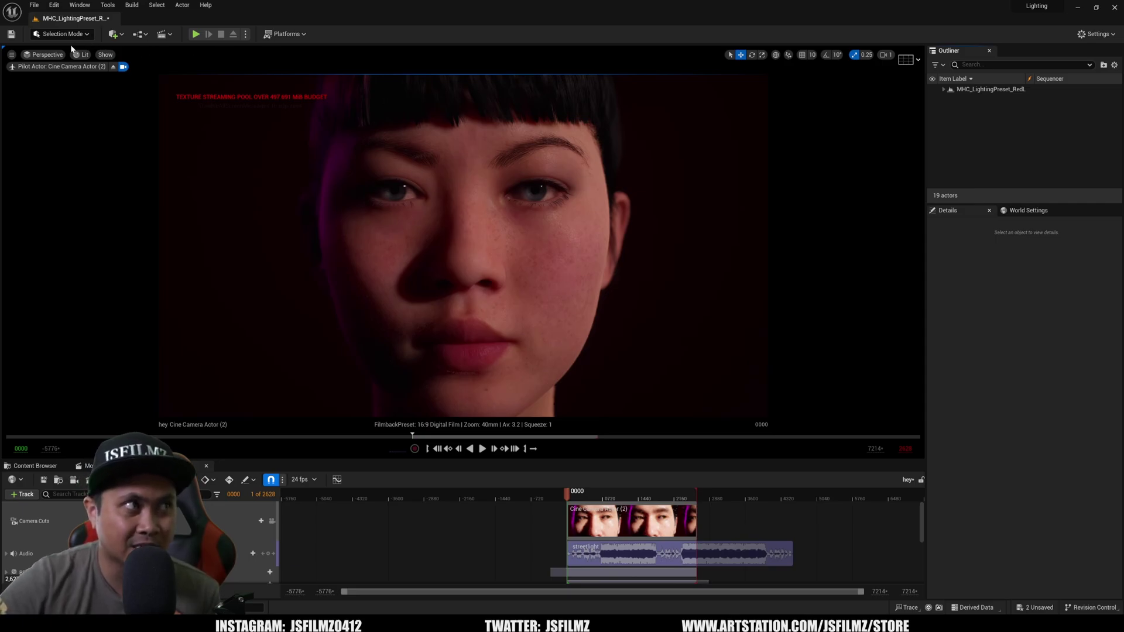
Set the viewport's screen percentage to 200 and select the BP_Monica character.
left_click(11, 54)
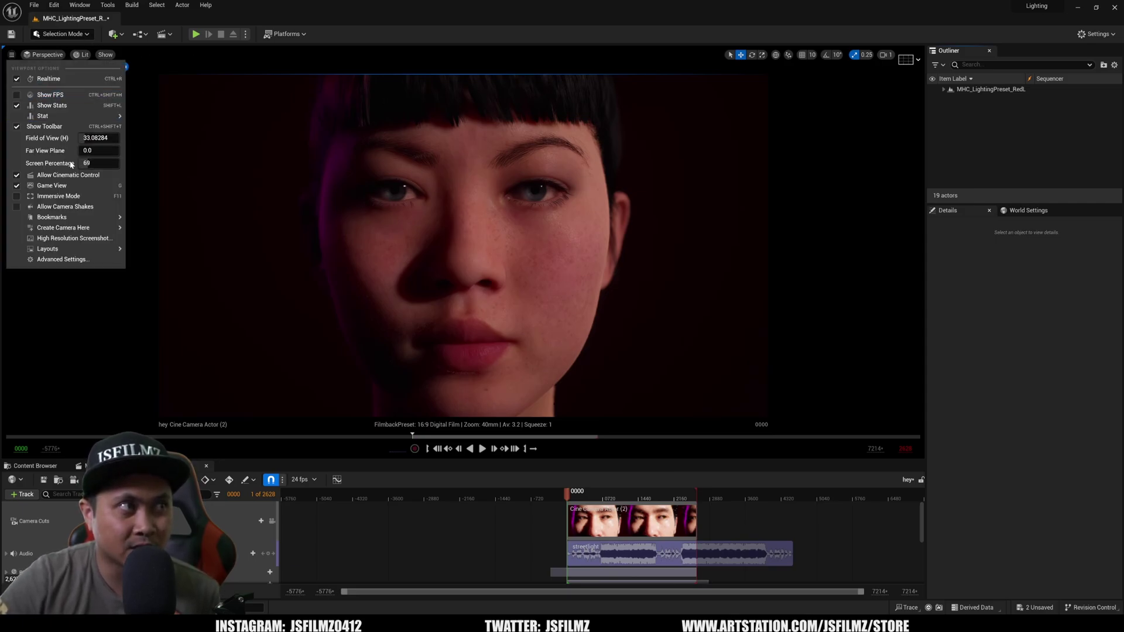
left_click(103, 163)
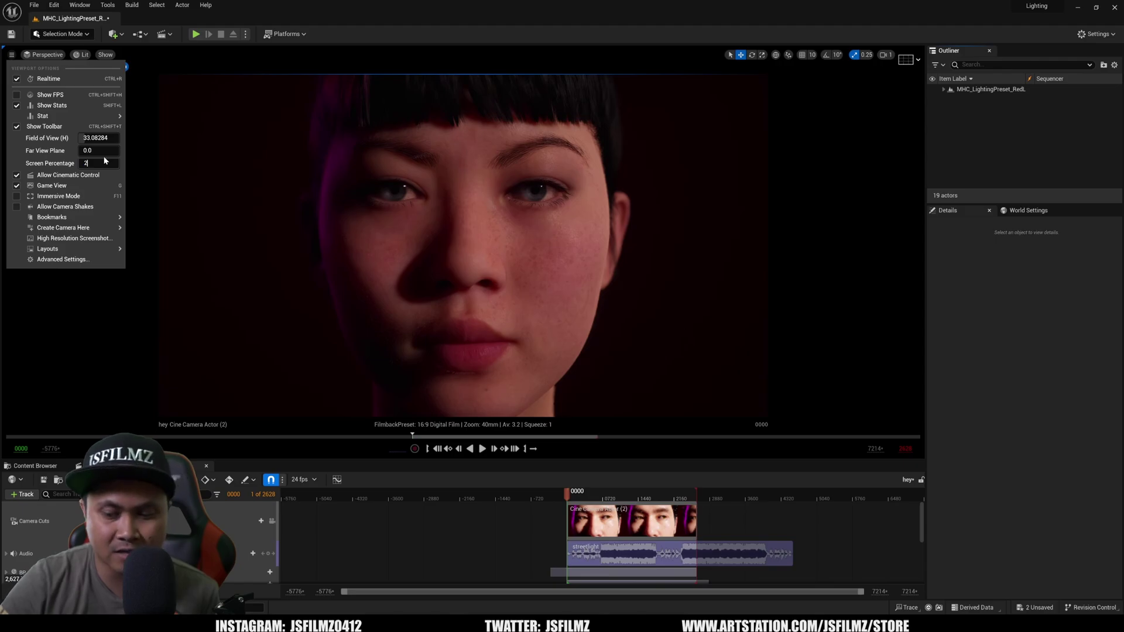
type("200")
key("Return")
left_click(649, 325)
left_click(615, 313)
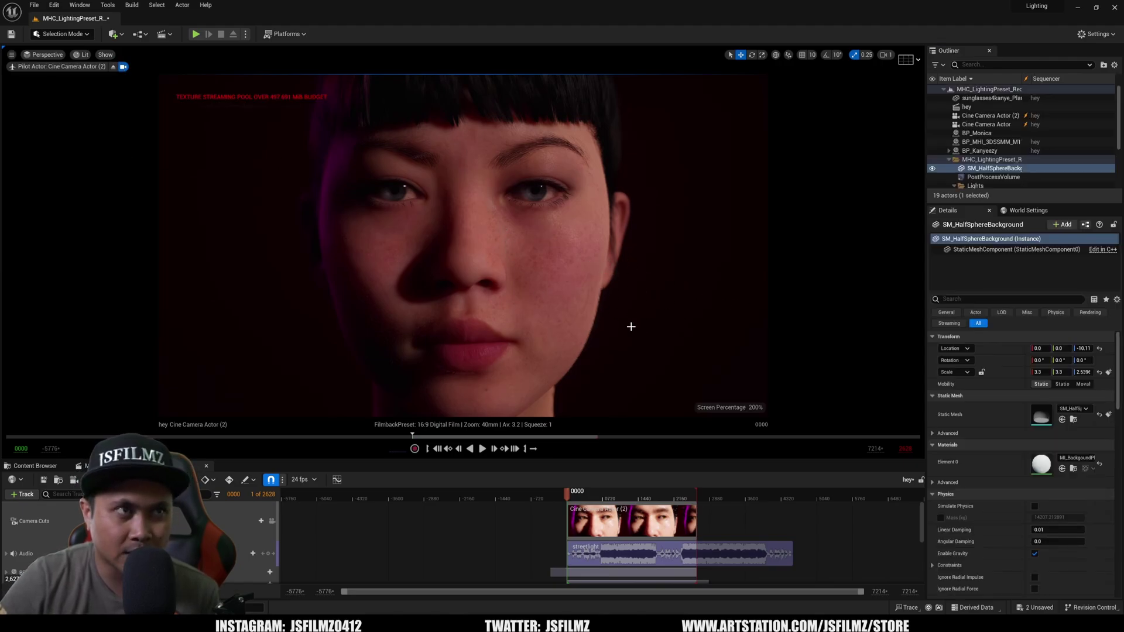
left_click(580, 320)
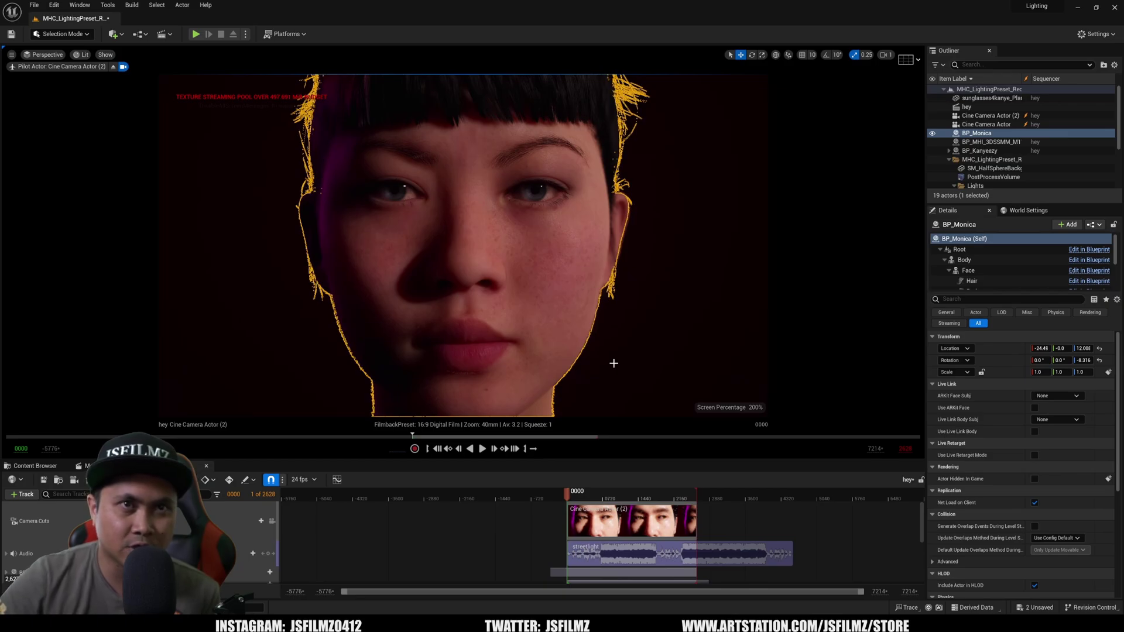
Look up the texture streaming console commands and run one of the suggested entries.
left_click(322, 111)
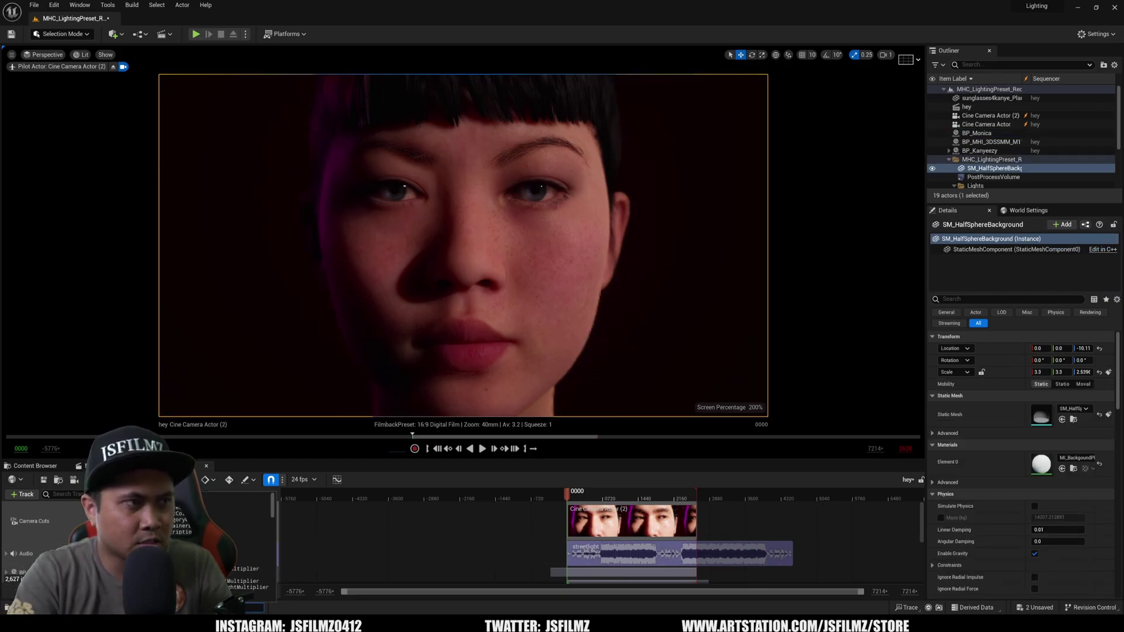
type("texture streaming")
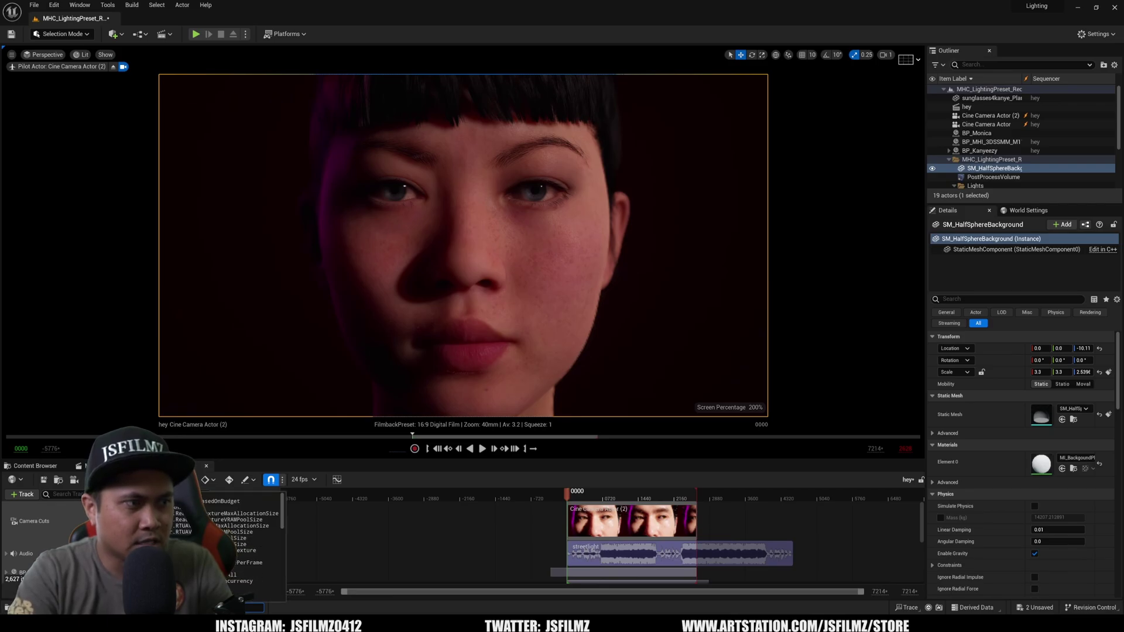
key("Down")
key("Down")
key("Down")
key("Down")
key("Down")
key("Down")
key("Down")
key("Down")
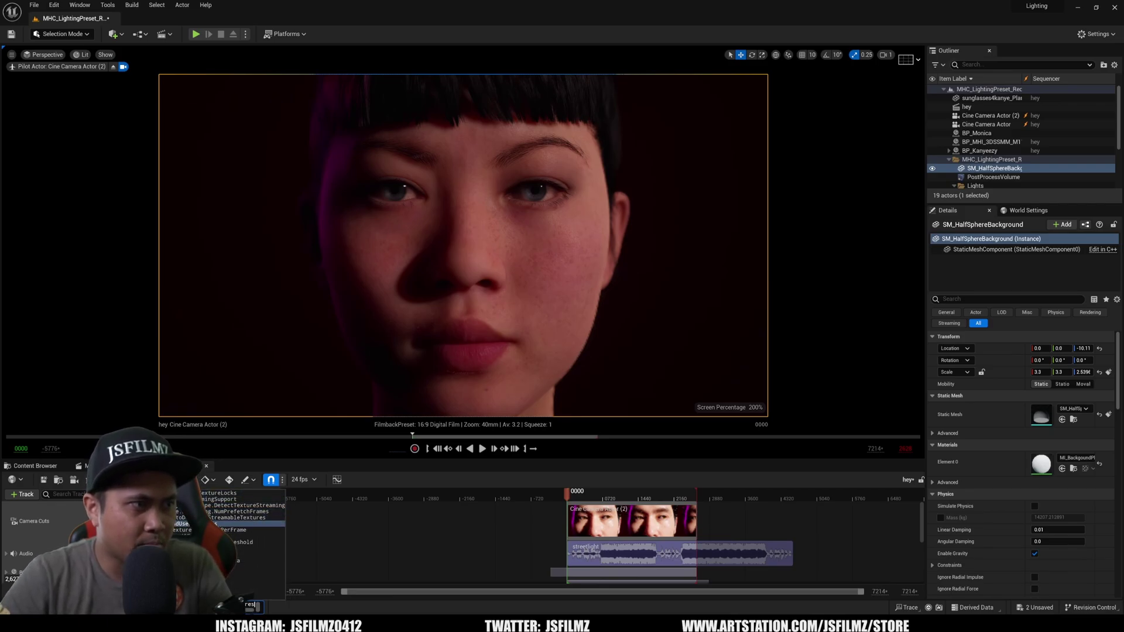
key("Return")
key("Return")
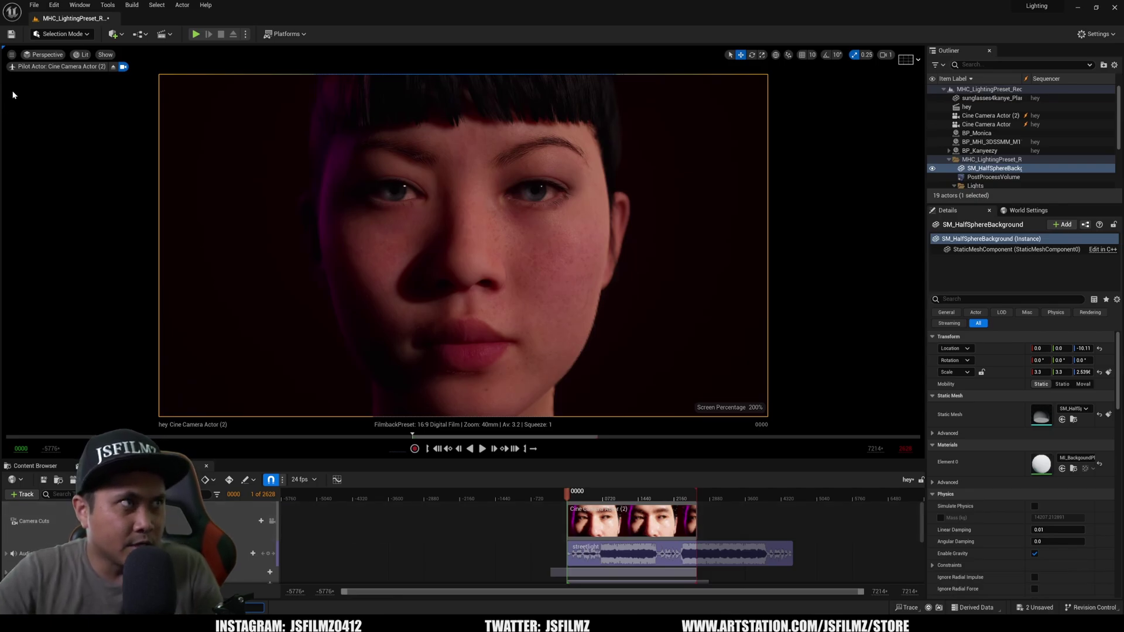
Set the viewport's screen percentage to 120.
left_click(44, 54)
left_click(12, 54)
left_click(105, 164)
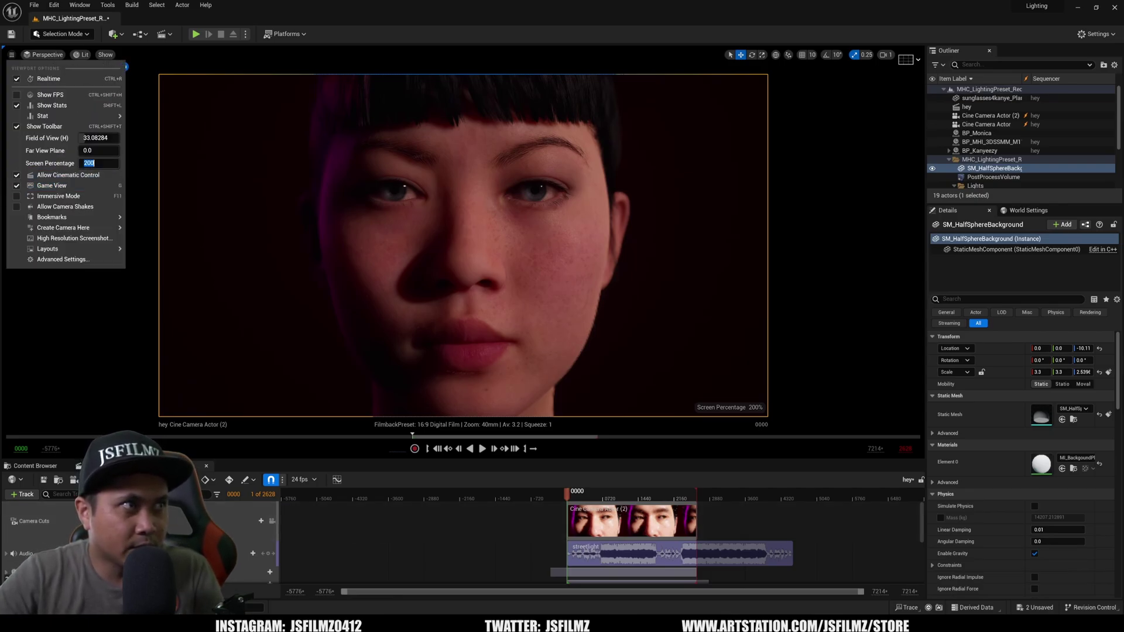
type("120")
key("Return")
right_click(211, 96)
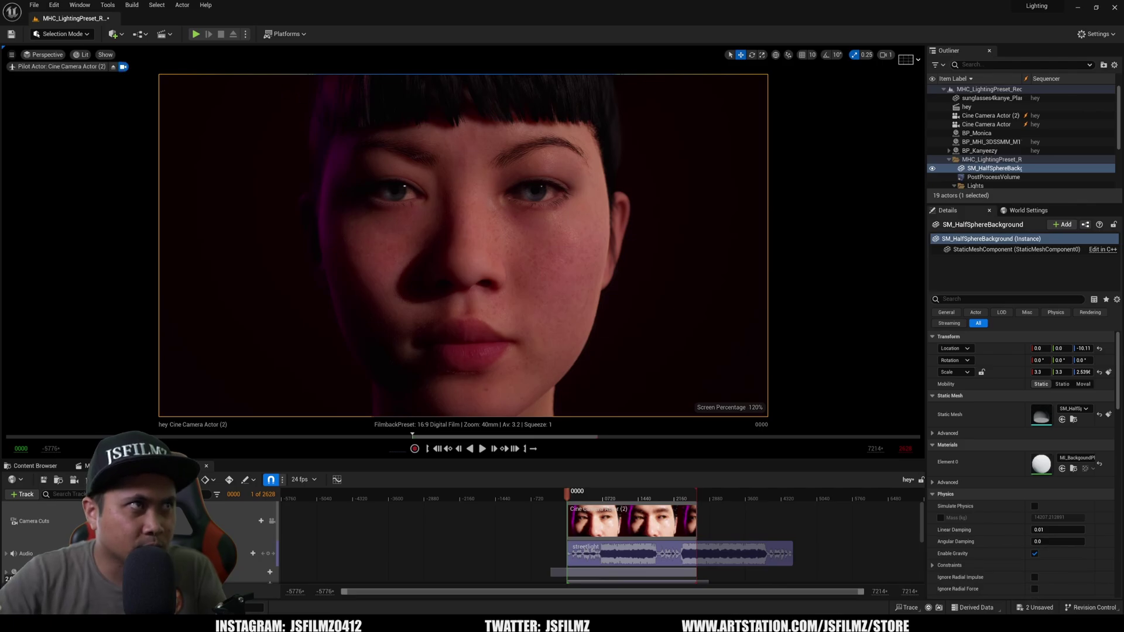
Fly the piloted Cine Camera Actor (2) in to a close, angled view of Monica's eyes and nose.
left_click(117, 112)
key("w")
scroll(463, 245, "down", 2)
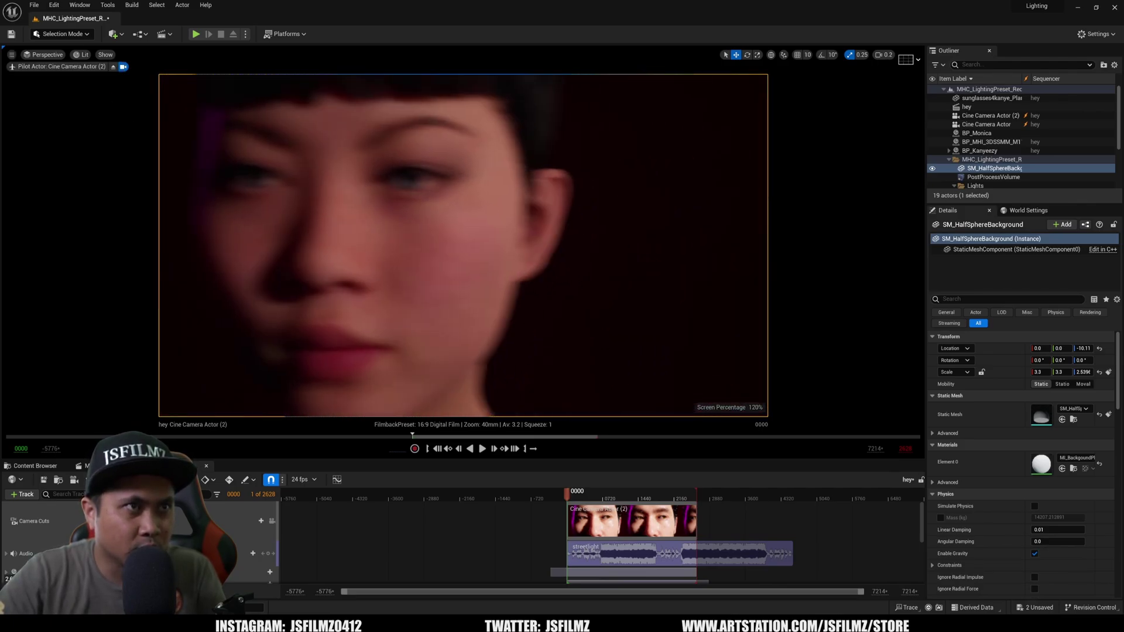
key("d")
key("w")
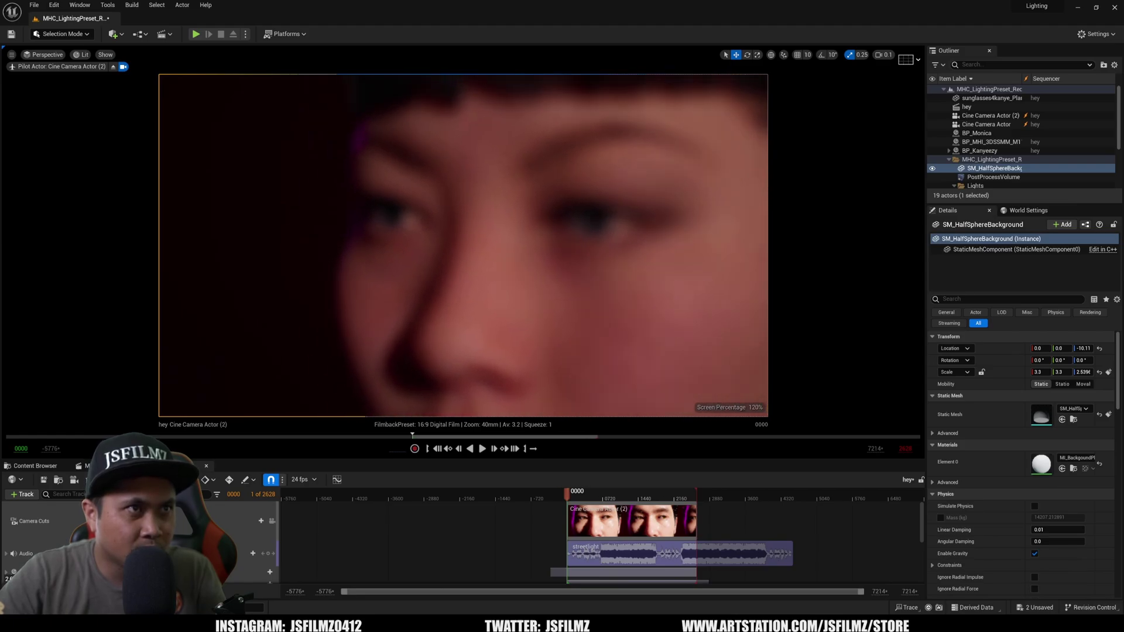
key("d")
key("a")
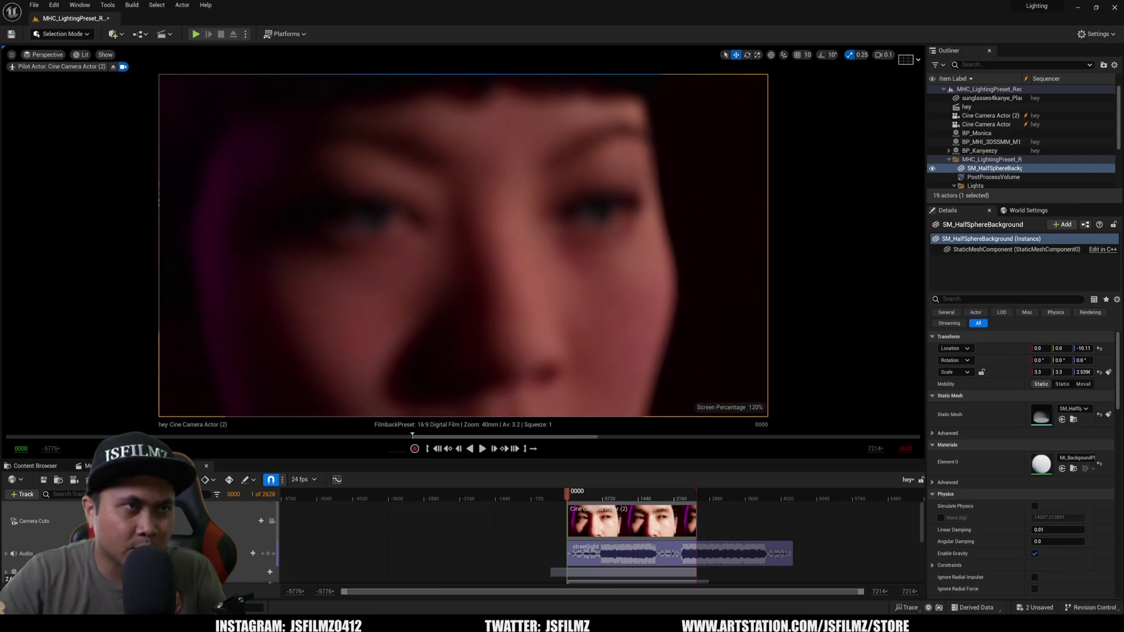
key("w")
key("s")
key("w")
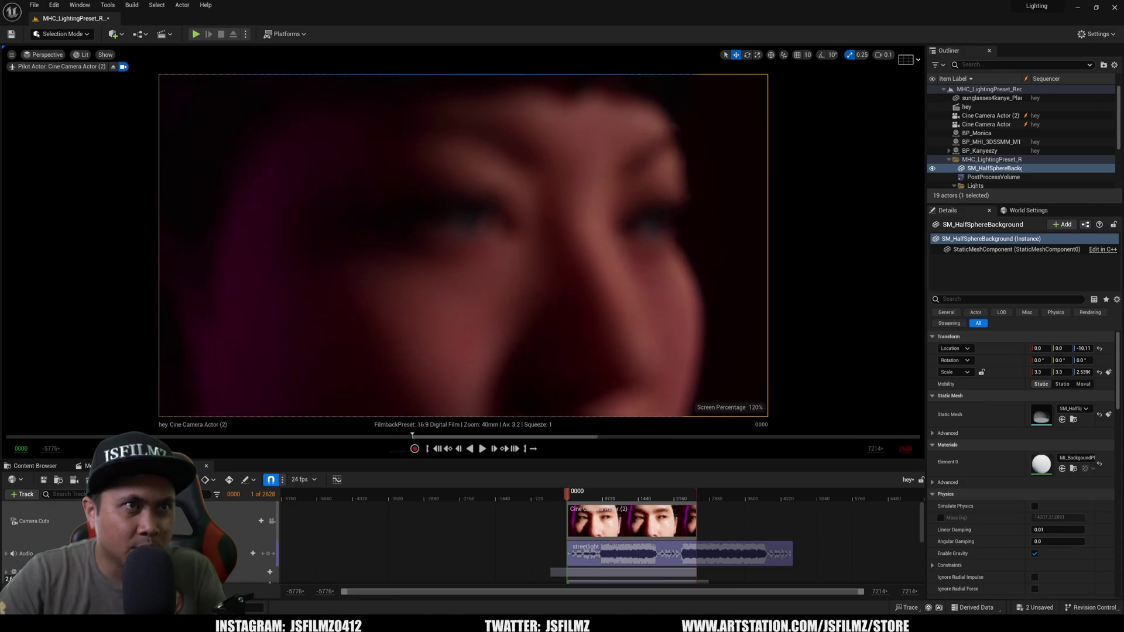
key("a")
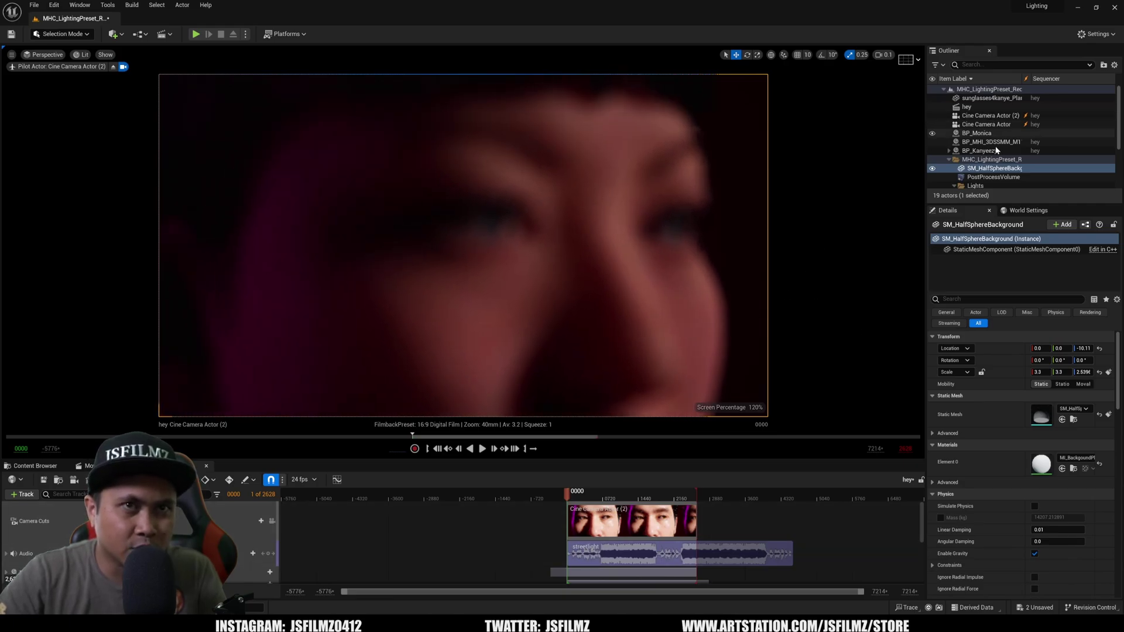
Using the debug focus plane, set Cine Camera Actor (2)'s manual focus distance to about 24.92 cm for the near eye, then hide the plane.
left_click(1008, 117)
left_click(1034, 492)
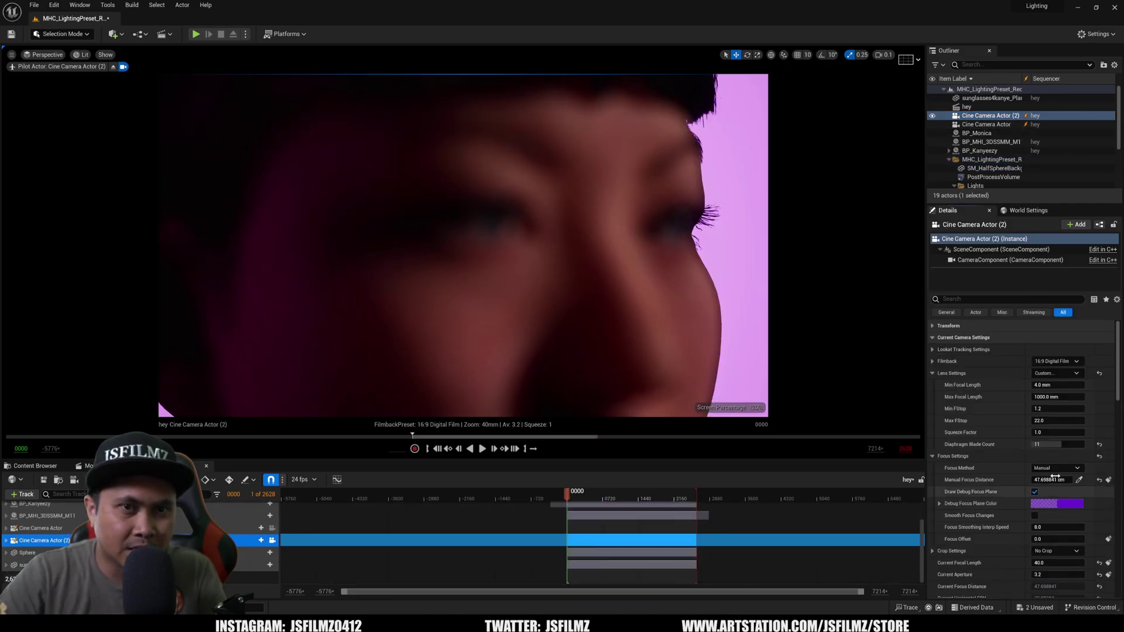
left_click_drag(1051, 480, 1042, 479)
left_click(1035, 492)
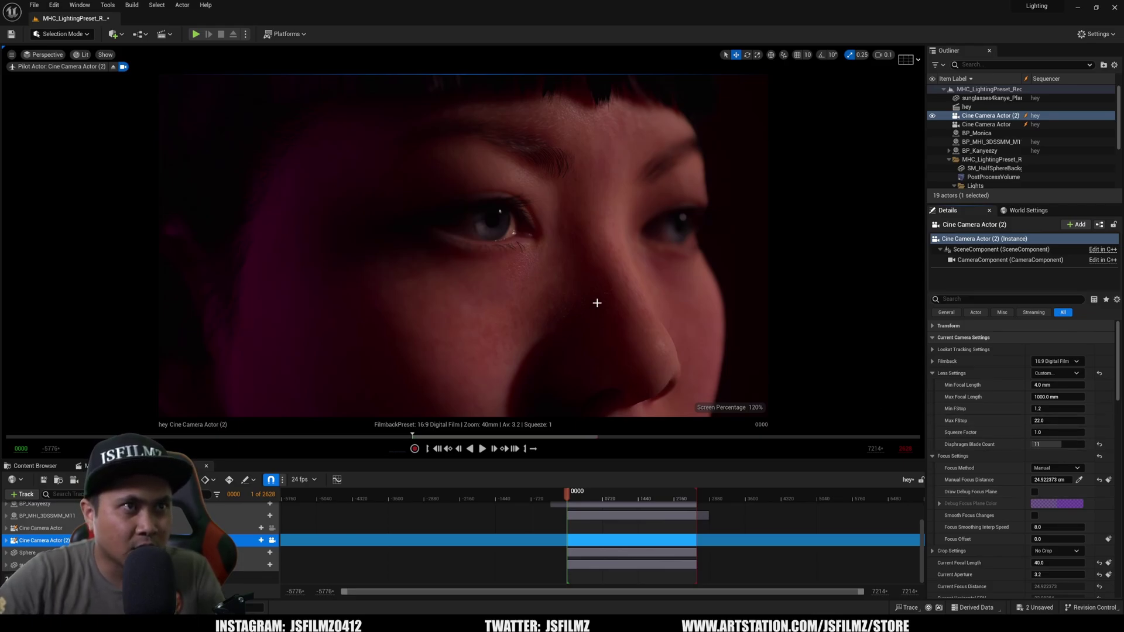
Reframe the camera on Monica's nose and lips and set the manual focus distance to about 25.76 cm with the debug focus plane.
right_click_drag(598, 304, 600, 360)
key("w")
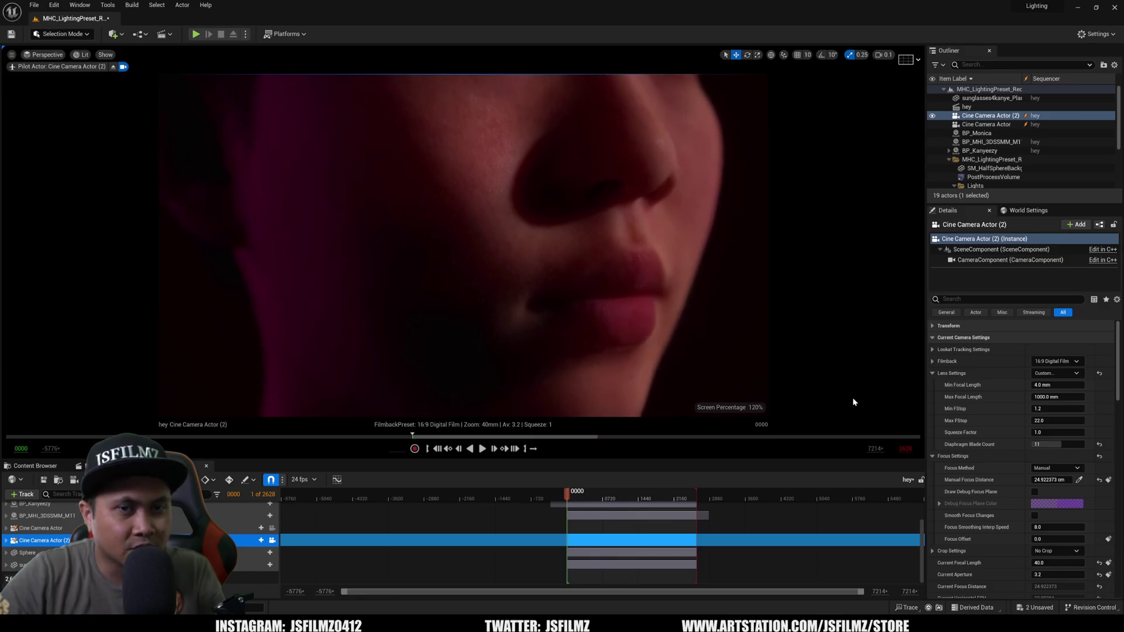
left_click(1034, 492)
left_click_drag(1051, 479, 1060, 479)
left_click(1035, 492)
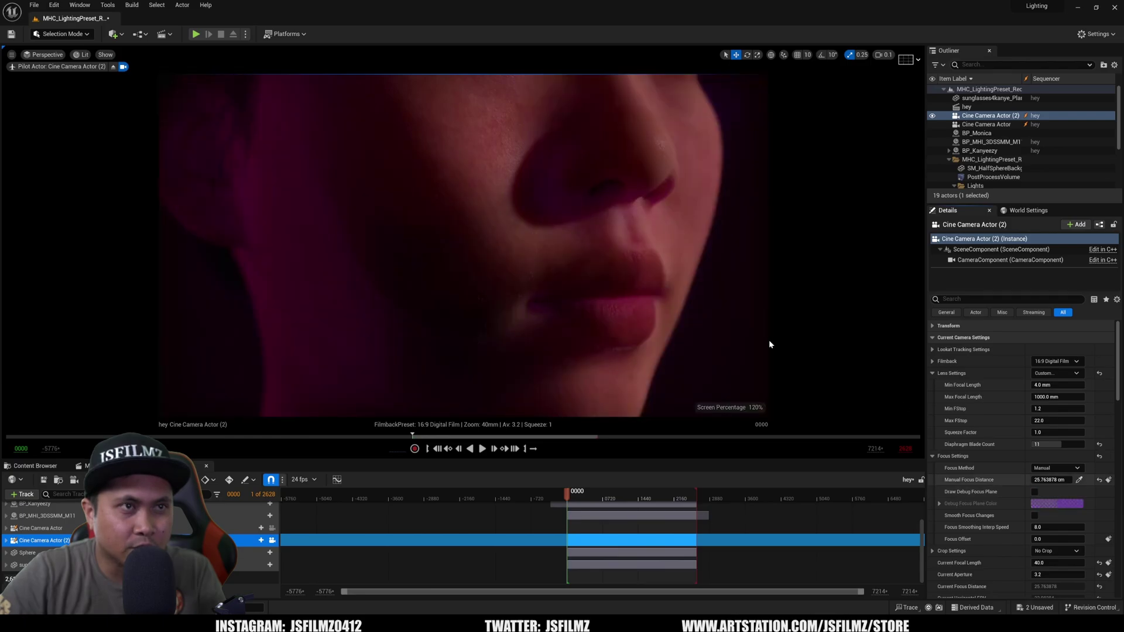
Reframe the camera on Monica's eyes and nose from the front and set the manual focus distance to about 26.29 cm with the debug focus plane.
right_click_drag(695, 281, 599, 252)
key("d")
key("s")
key("s")
key("w")
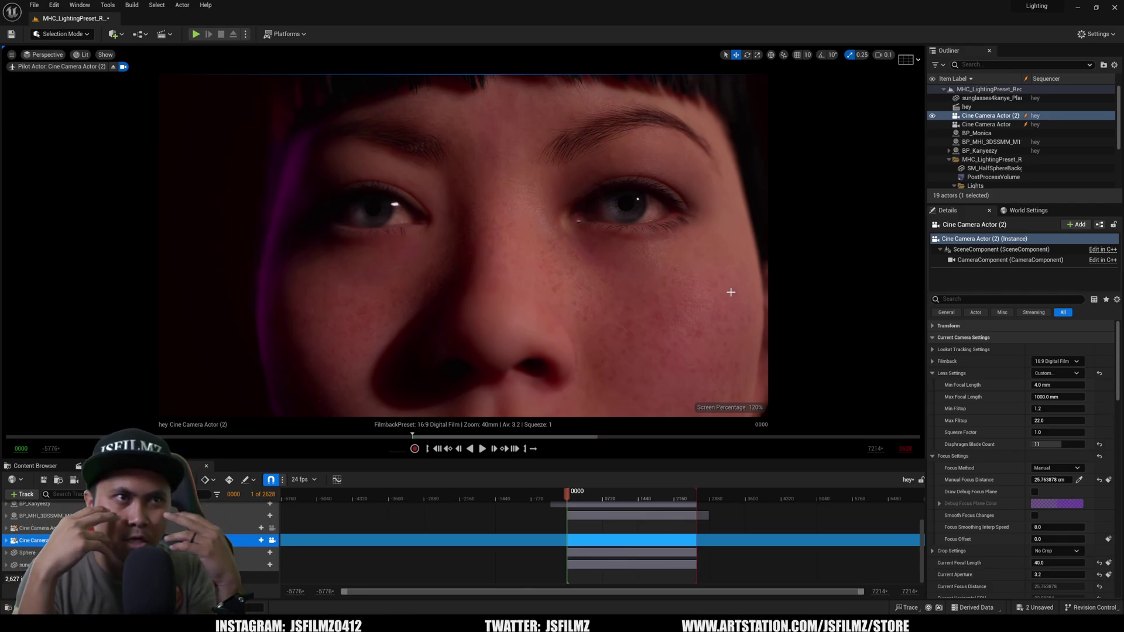
right_click_drag(670, 276, 677, 274)
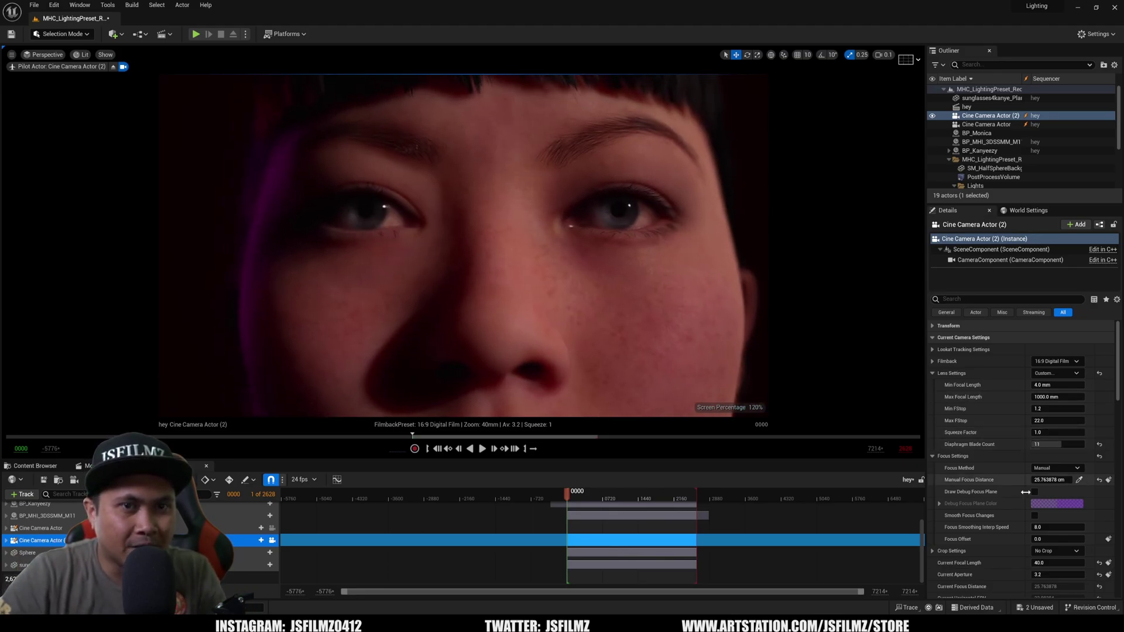
left_click(1034, 492)
left_click_drag(1042, 480, 1057, 480)
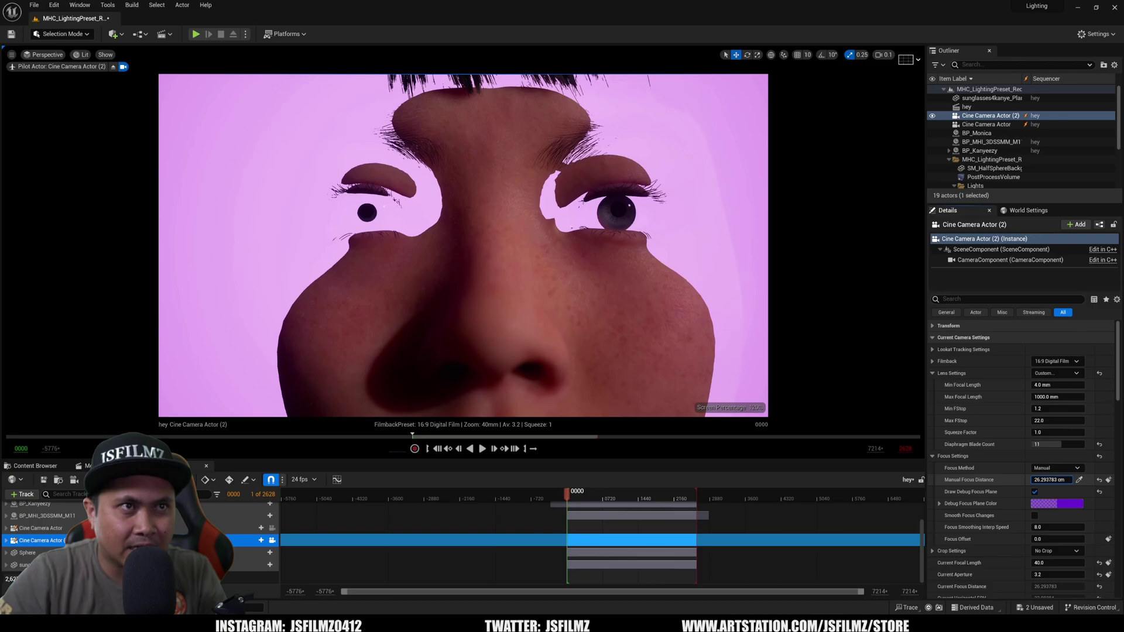
left_click(1034, 491)
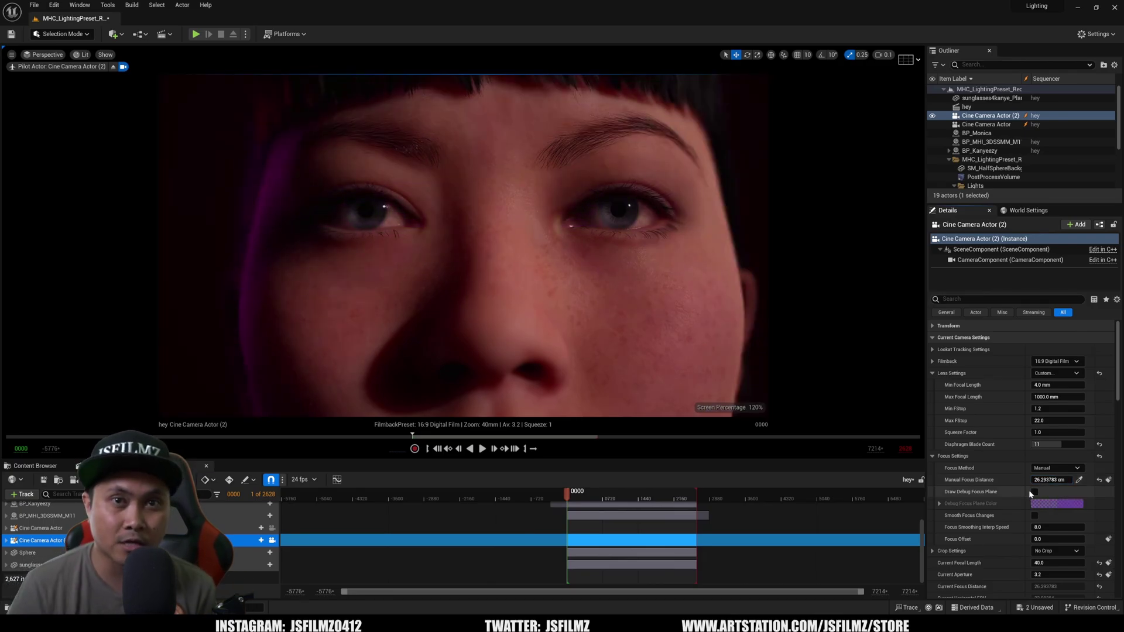